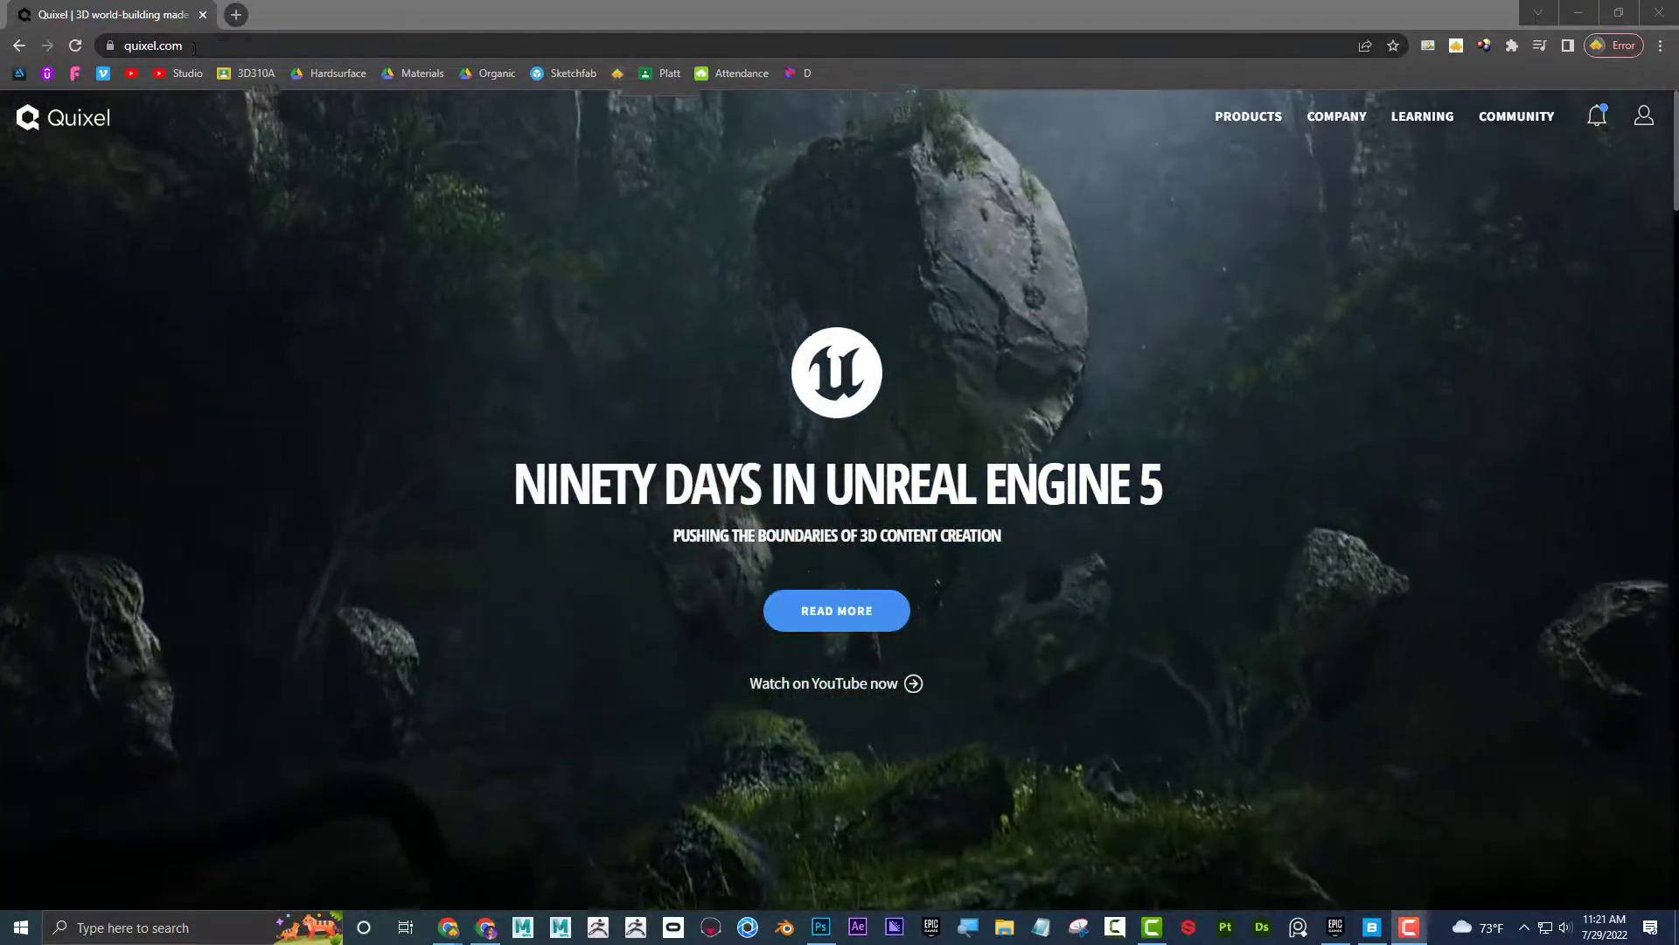
- Open the Megascans library from the Quixel site's products and look over its home page
mouse_move(1266, 117)
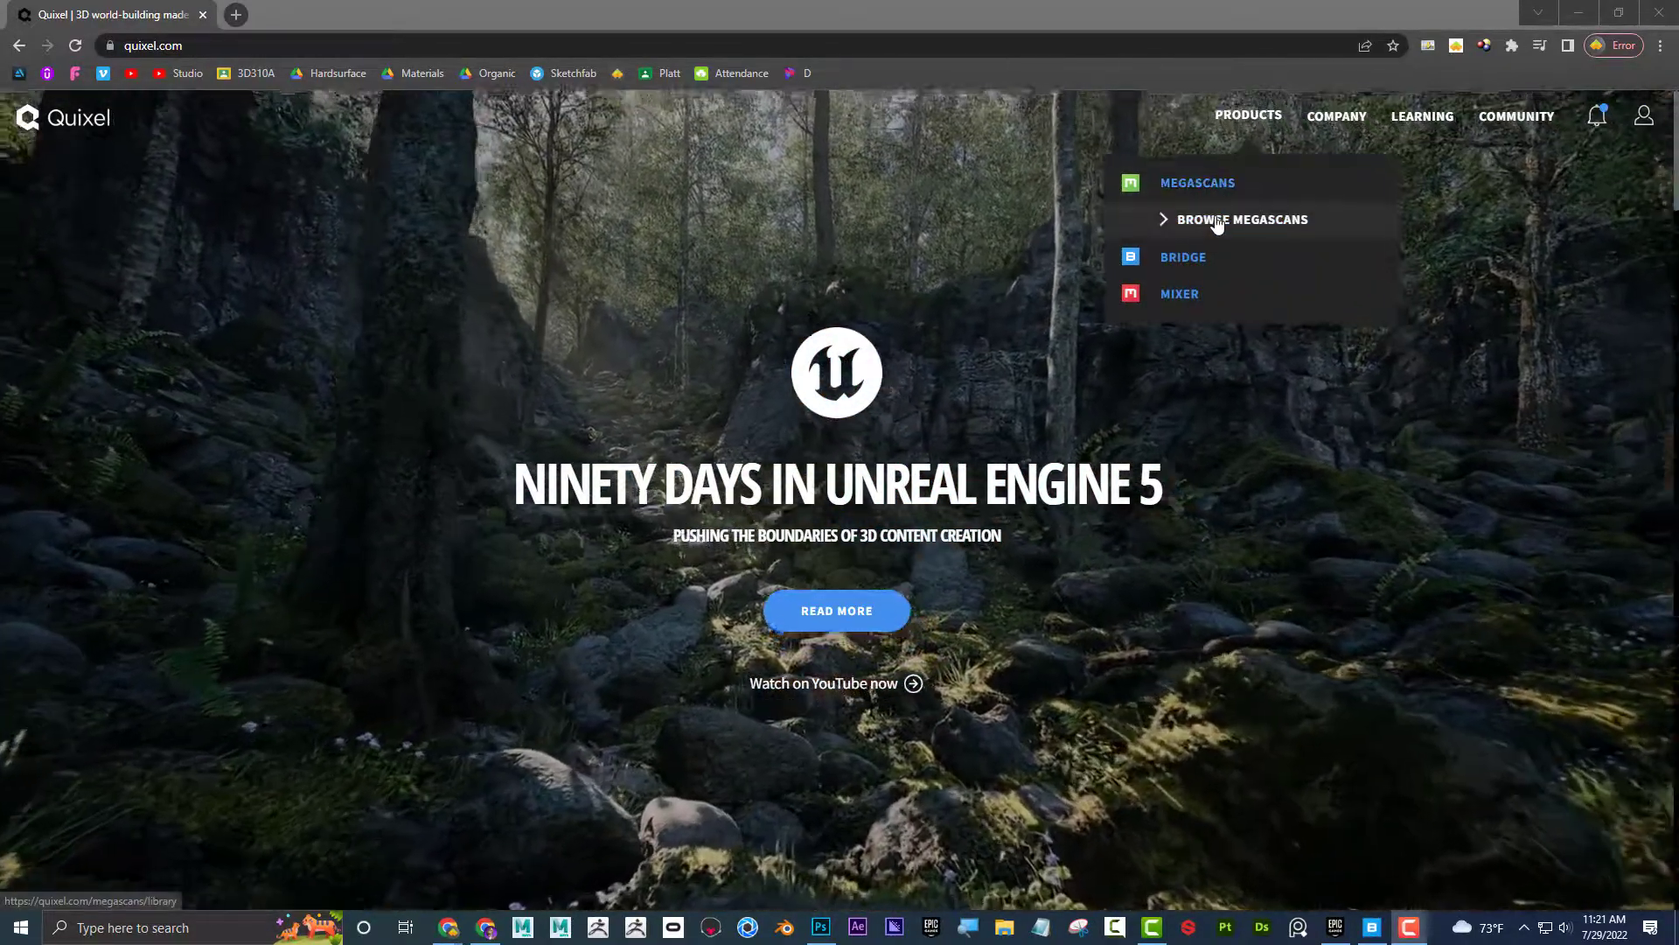
left_click(1217, 223)
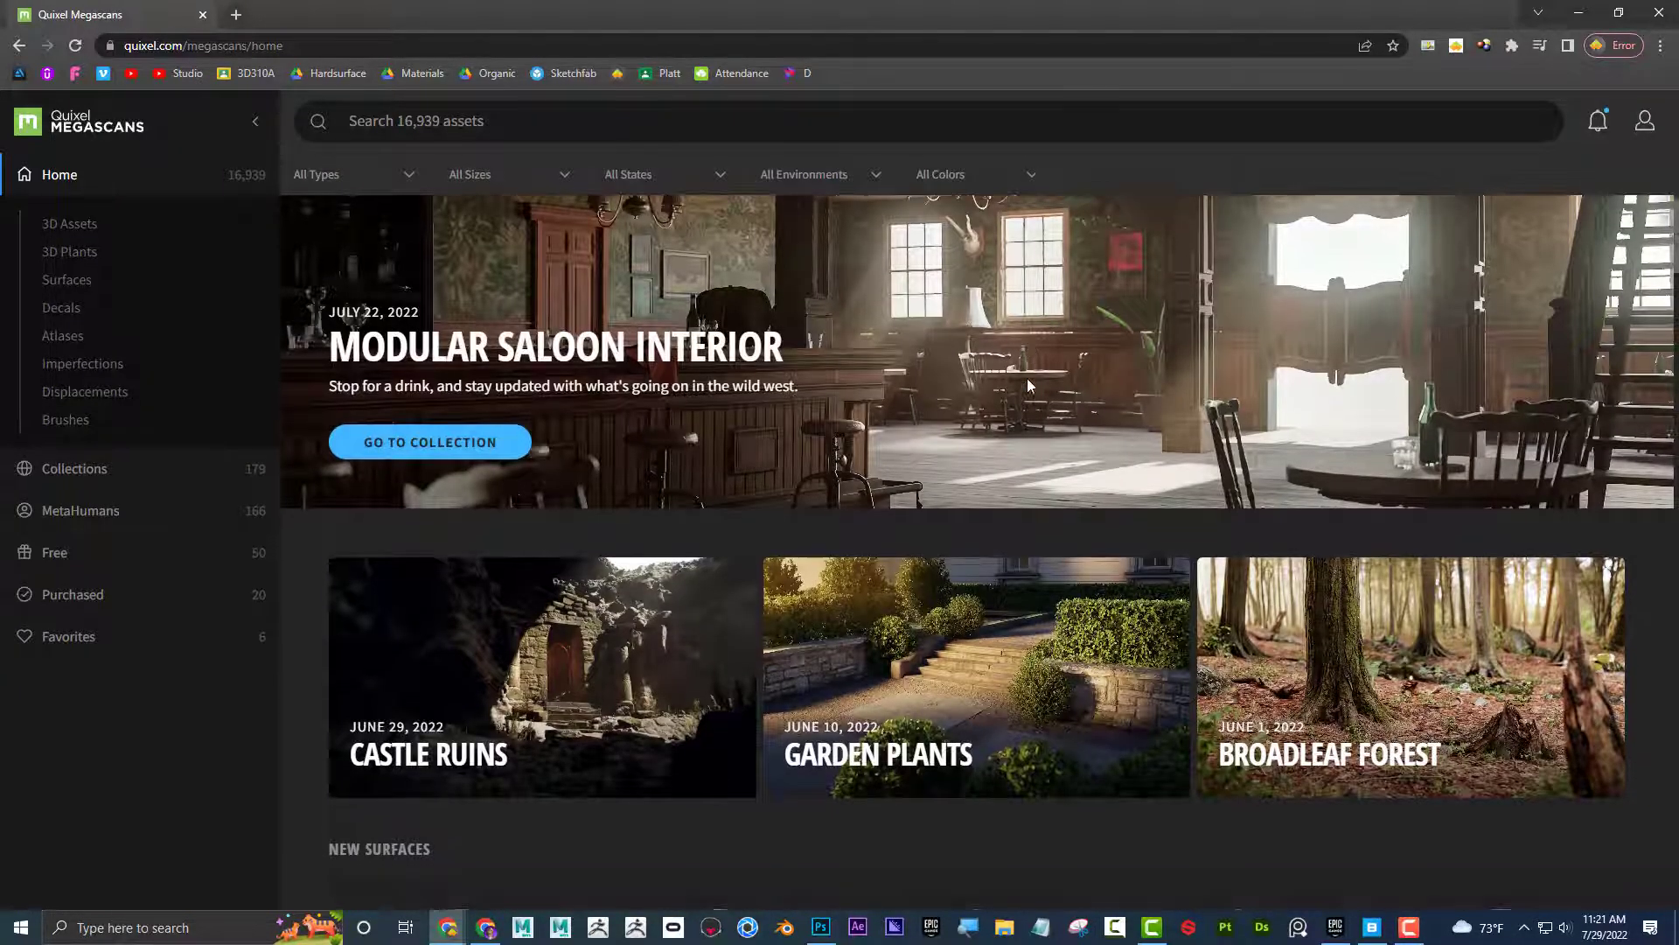
scroll(1006, 372, "down", 6)
scroll(1029, 376, "up", 5)
scroll(1026, 371, "up", 1)
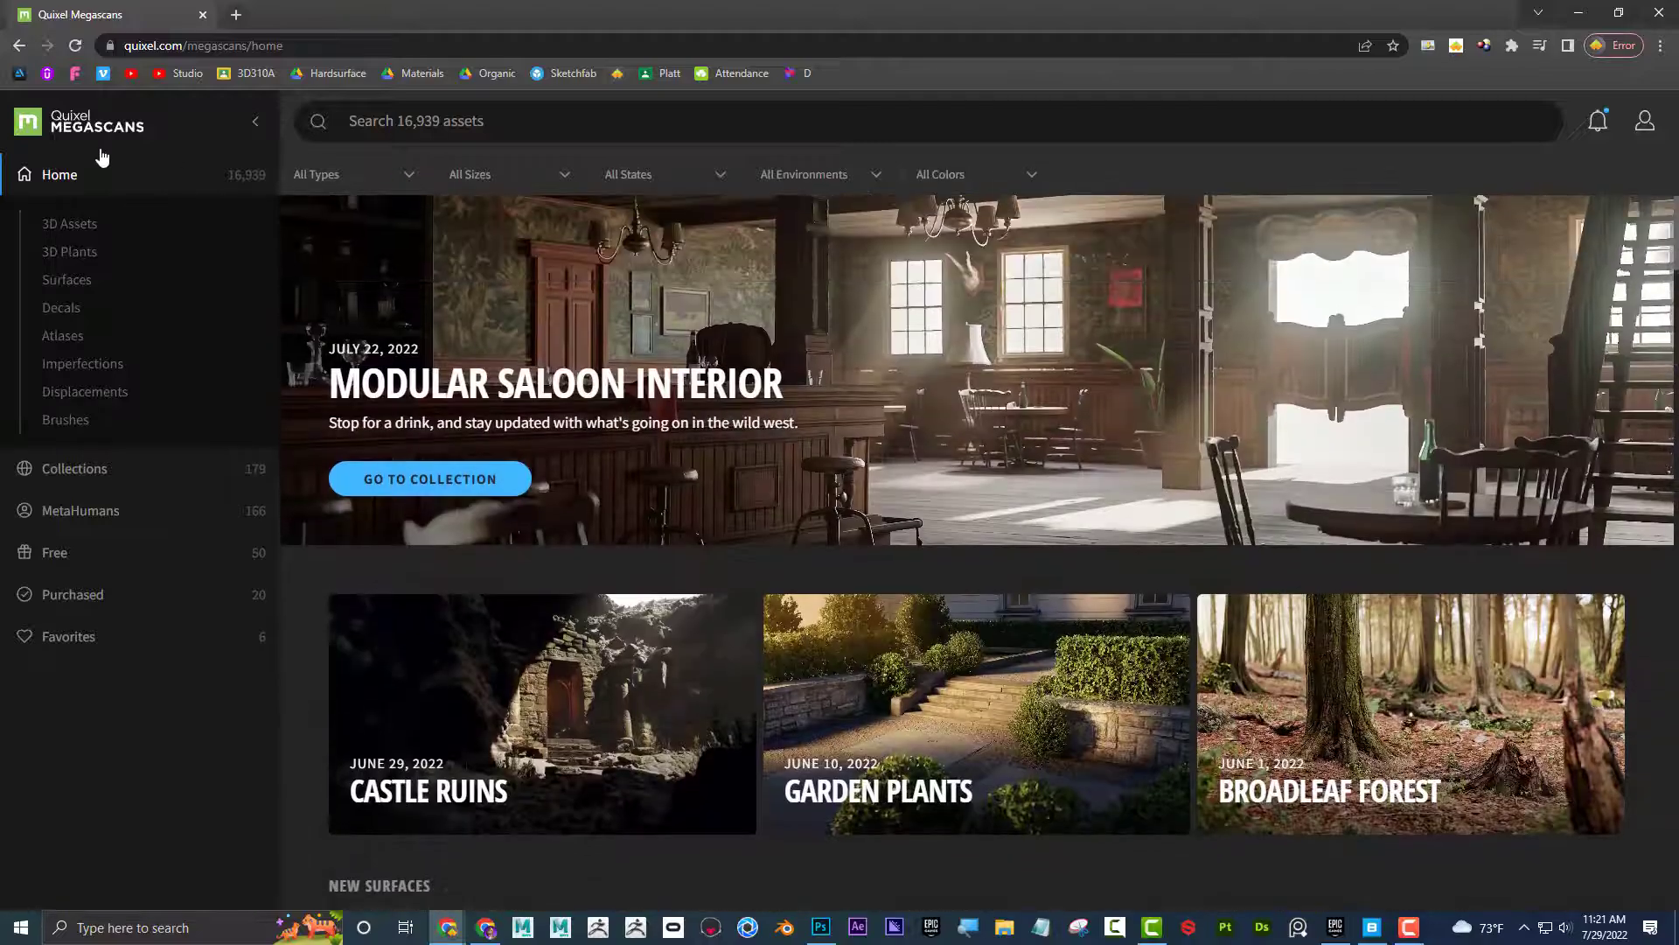
- Browse the 3D Assets in the Megascans library and open their Props category
left_click(83, 229)
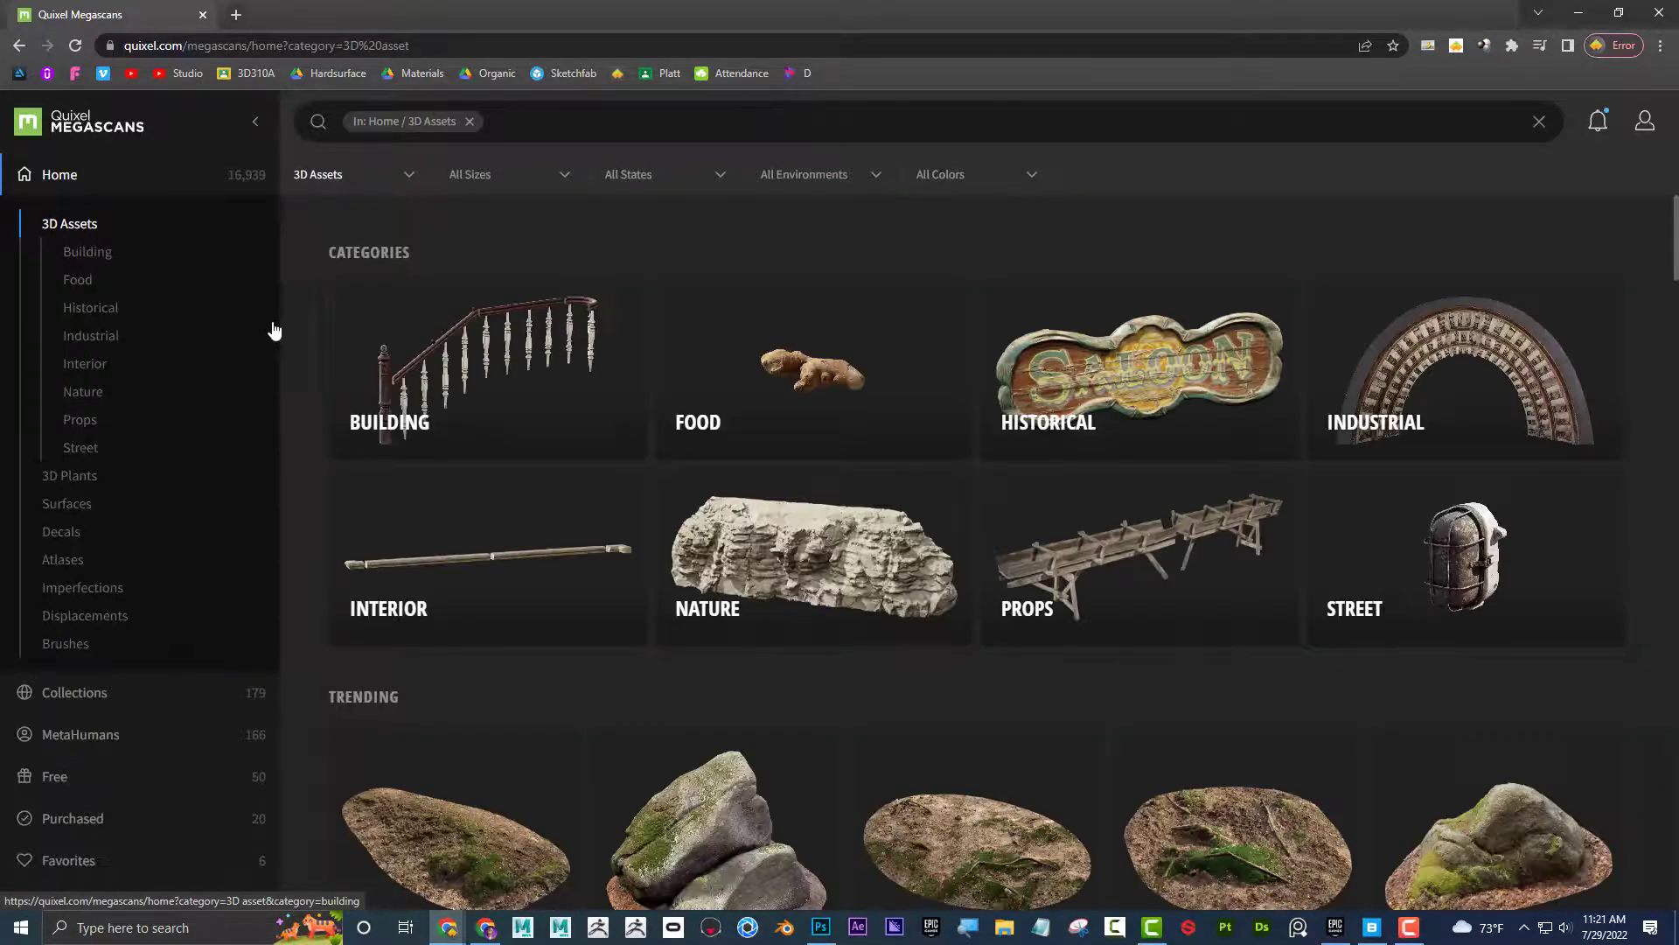
scroll(700, 406, "down", 8)
scroll(674, 391, "down", 13)
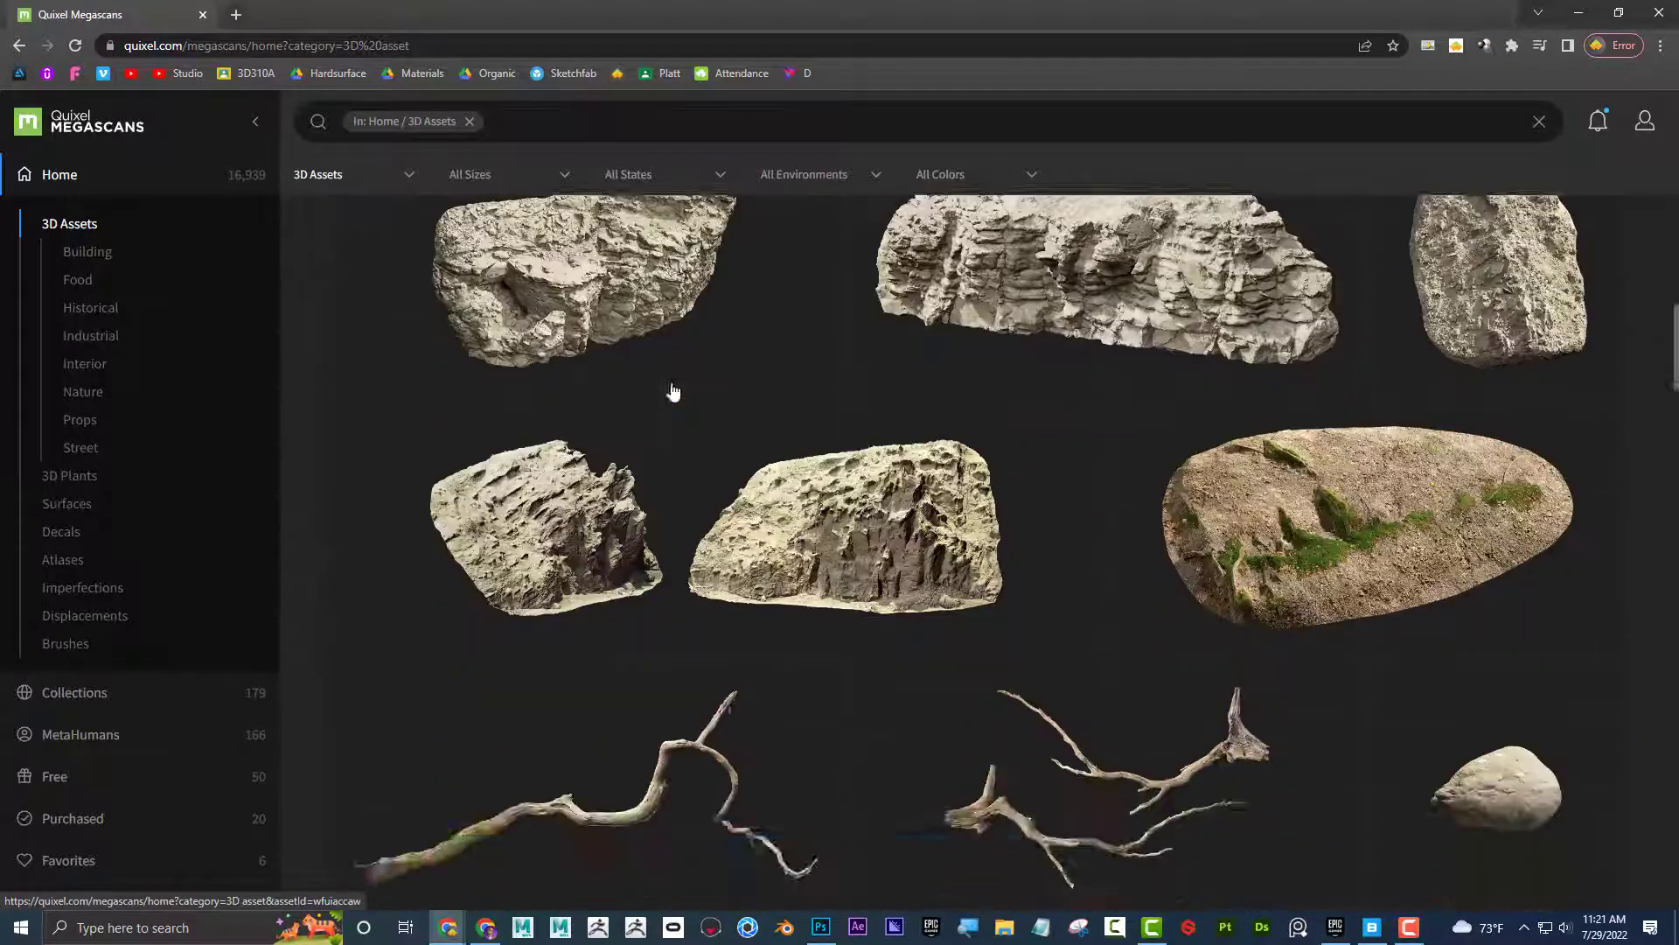
scroll(674, 391, "down", 12)
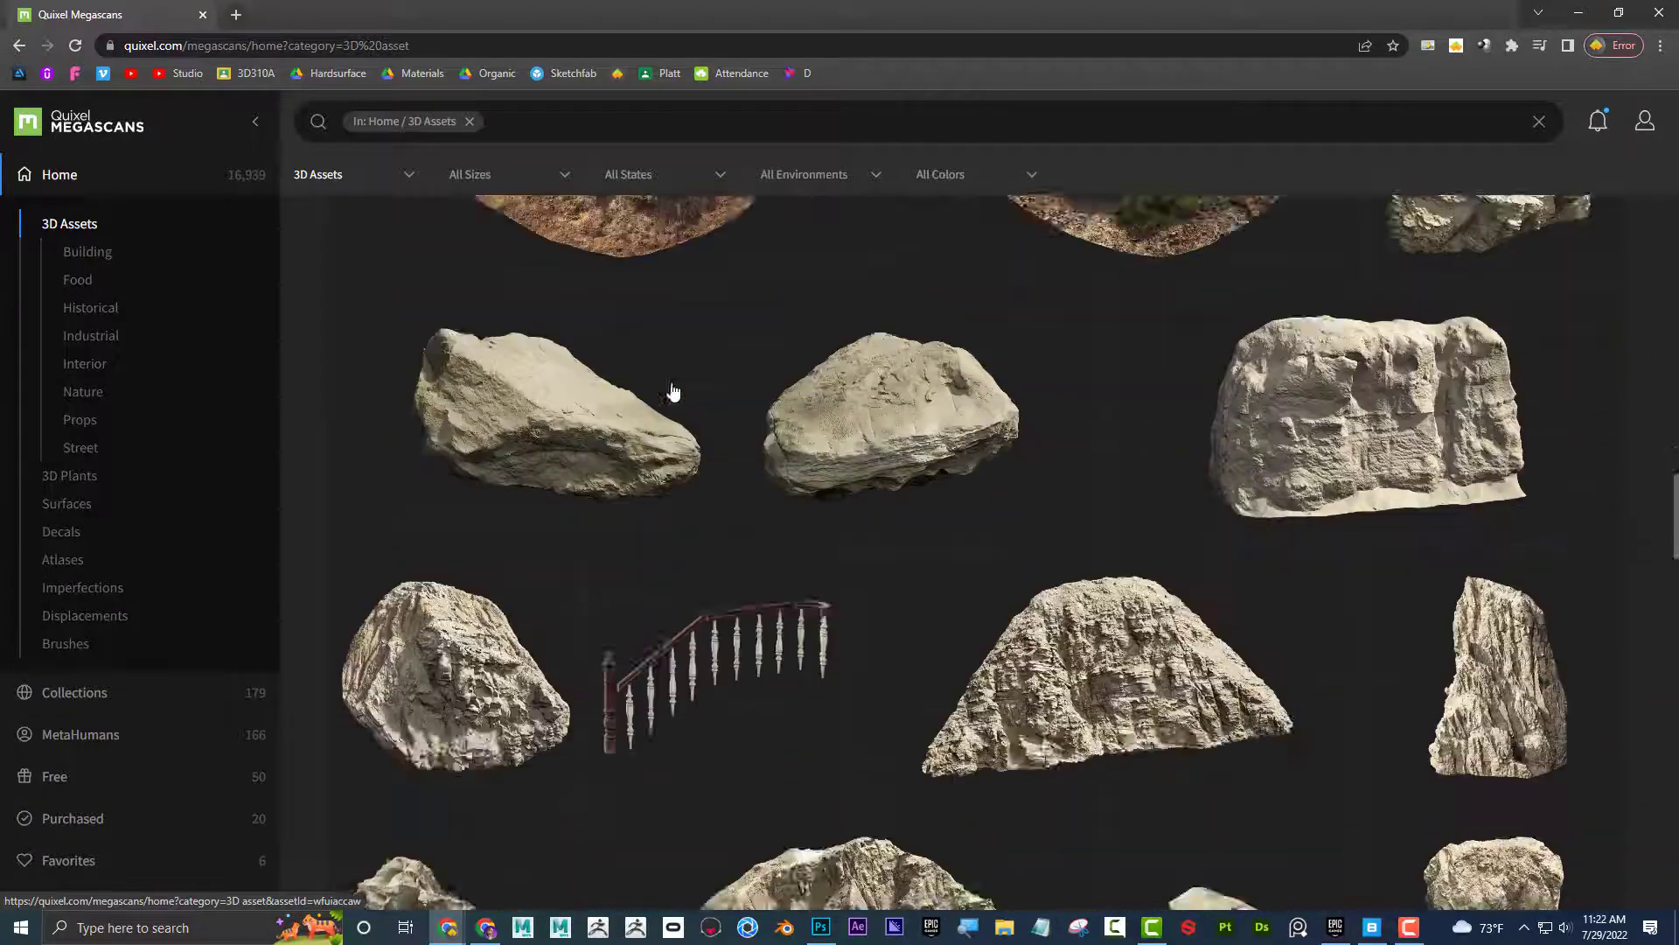
left_click(79, 421)
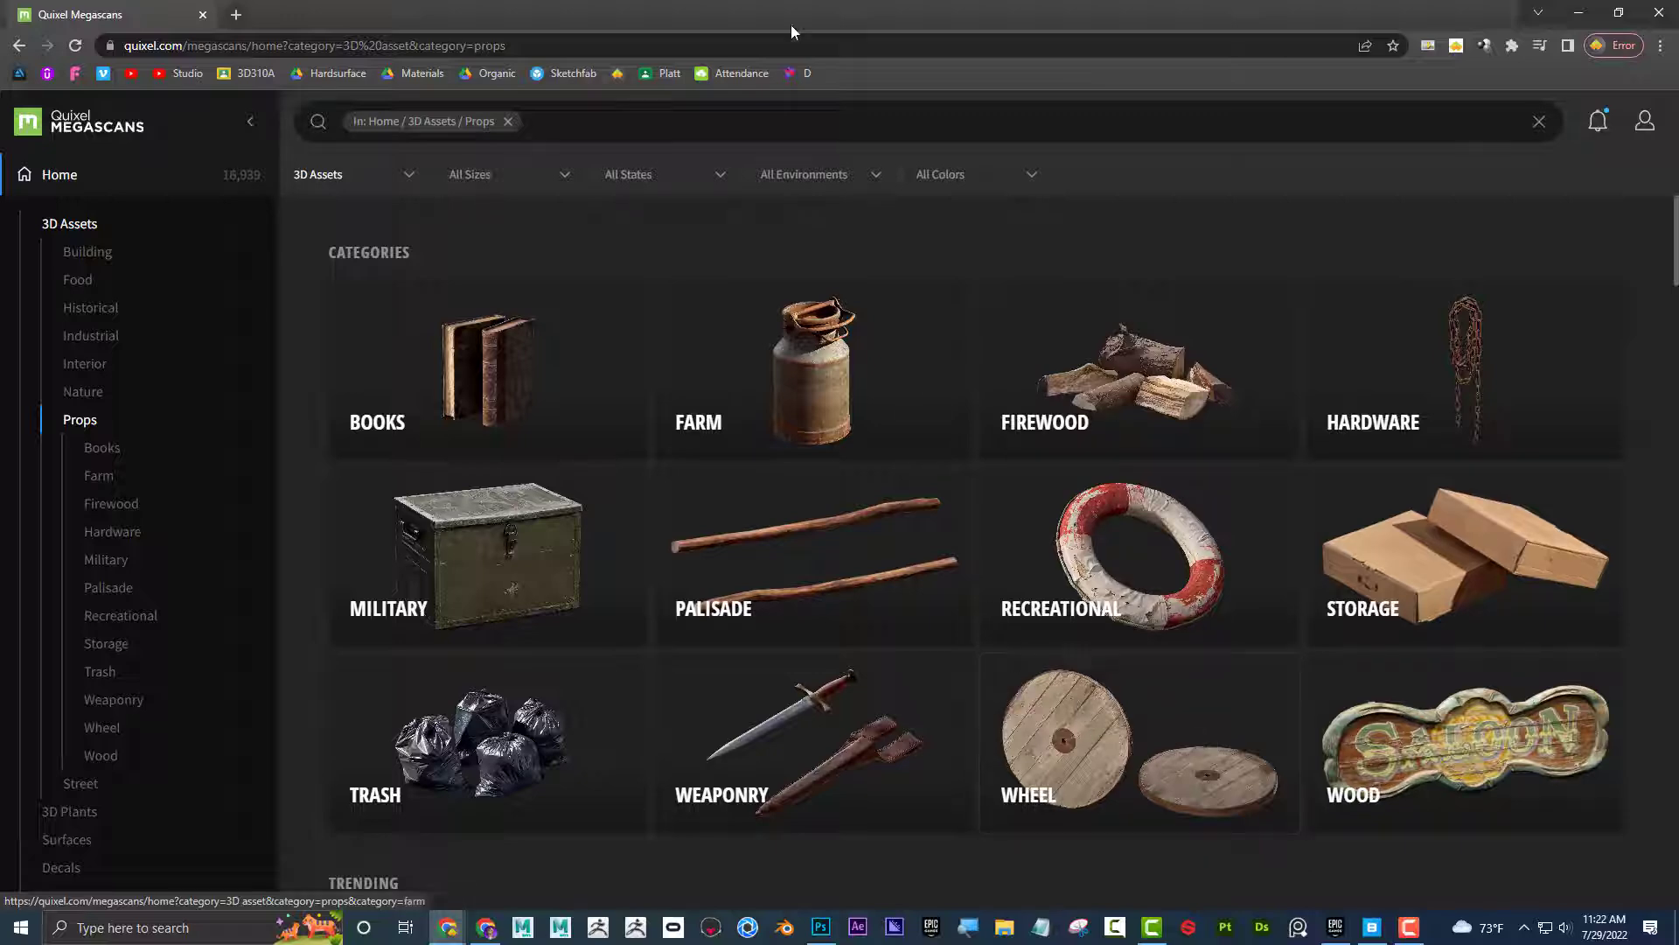
- Move the browser off this screen, switch to the Epic Games Launcher and launch Unreal Engine 4.26.2
left_click_drag(790, 17, 1678, 157)
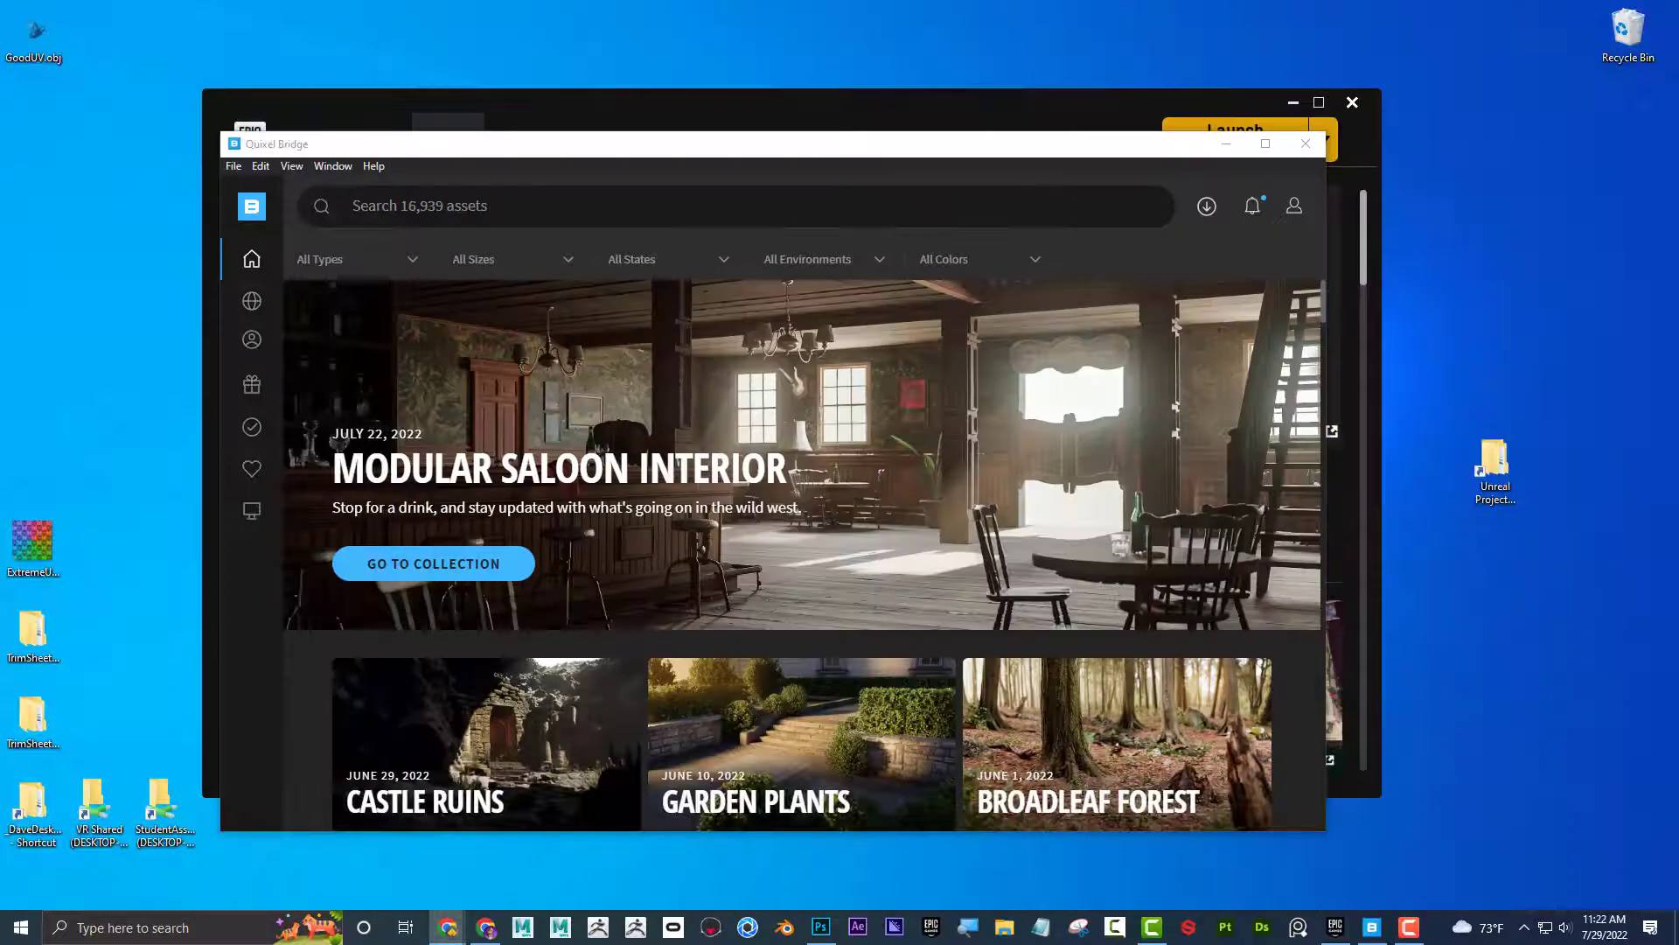
left_click(1098, 98)
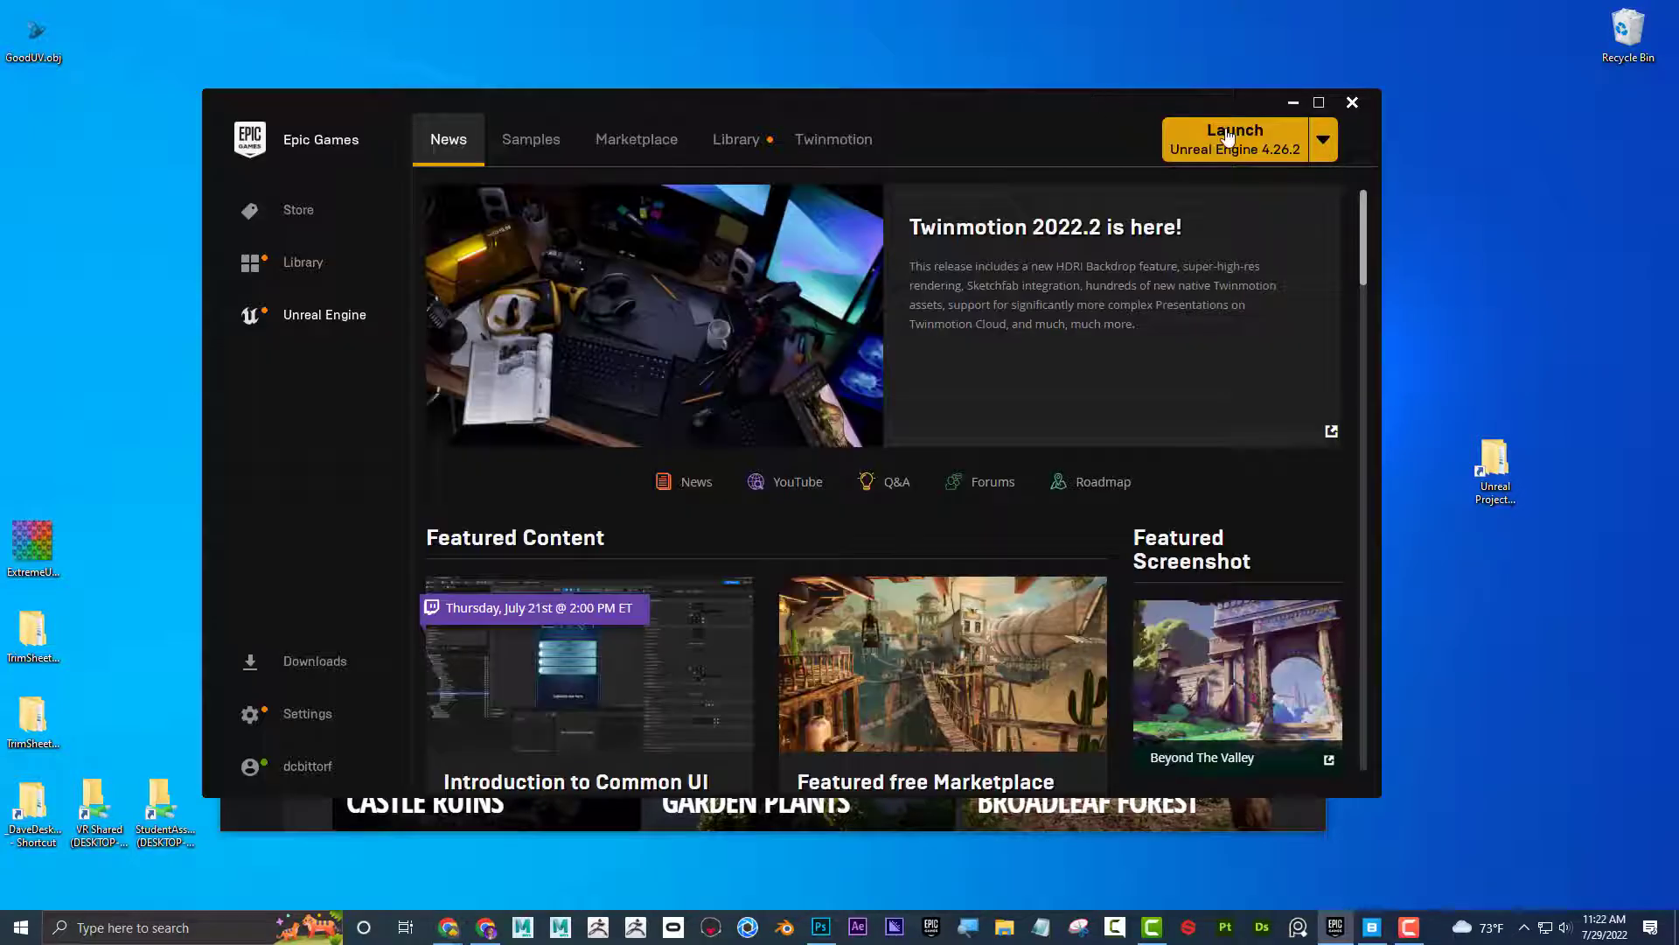
left_click_drag(965, 112, 987, 111)
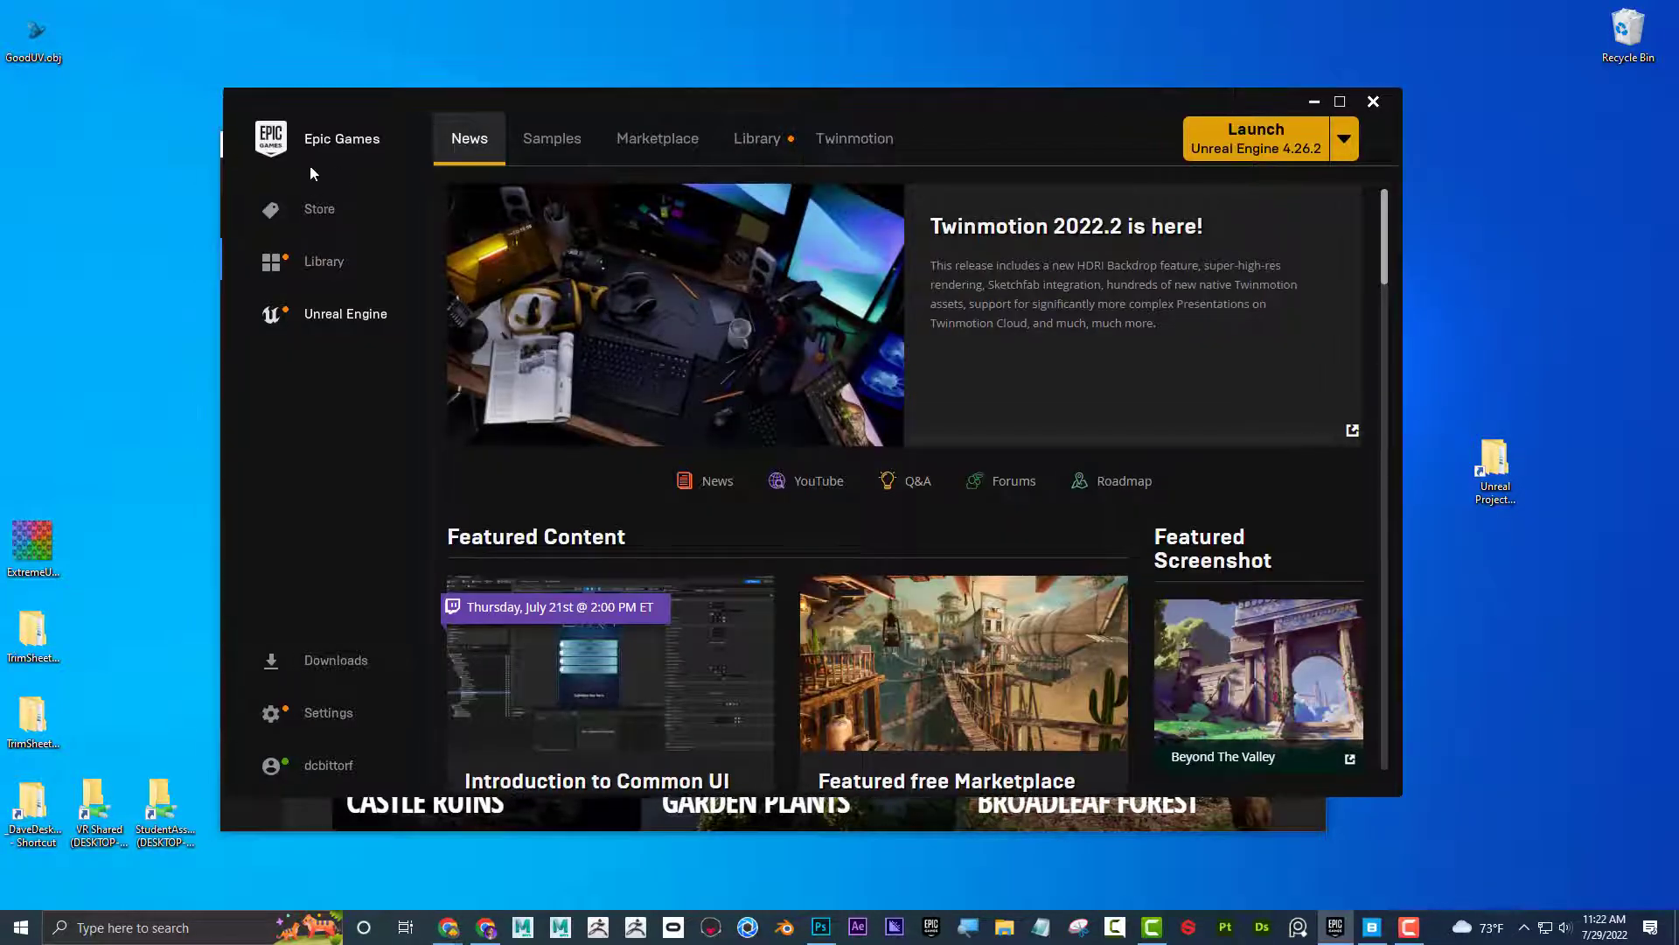
mouse_move(1330, 928)
left_click(1281, 152)
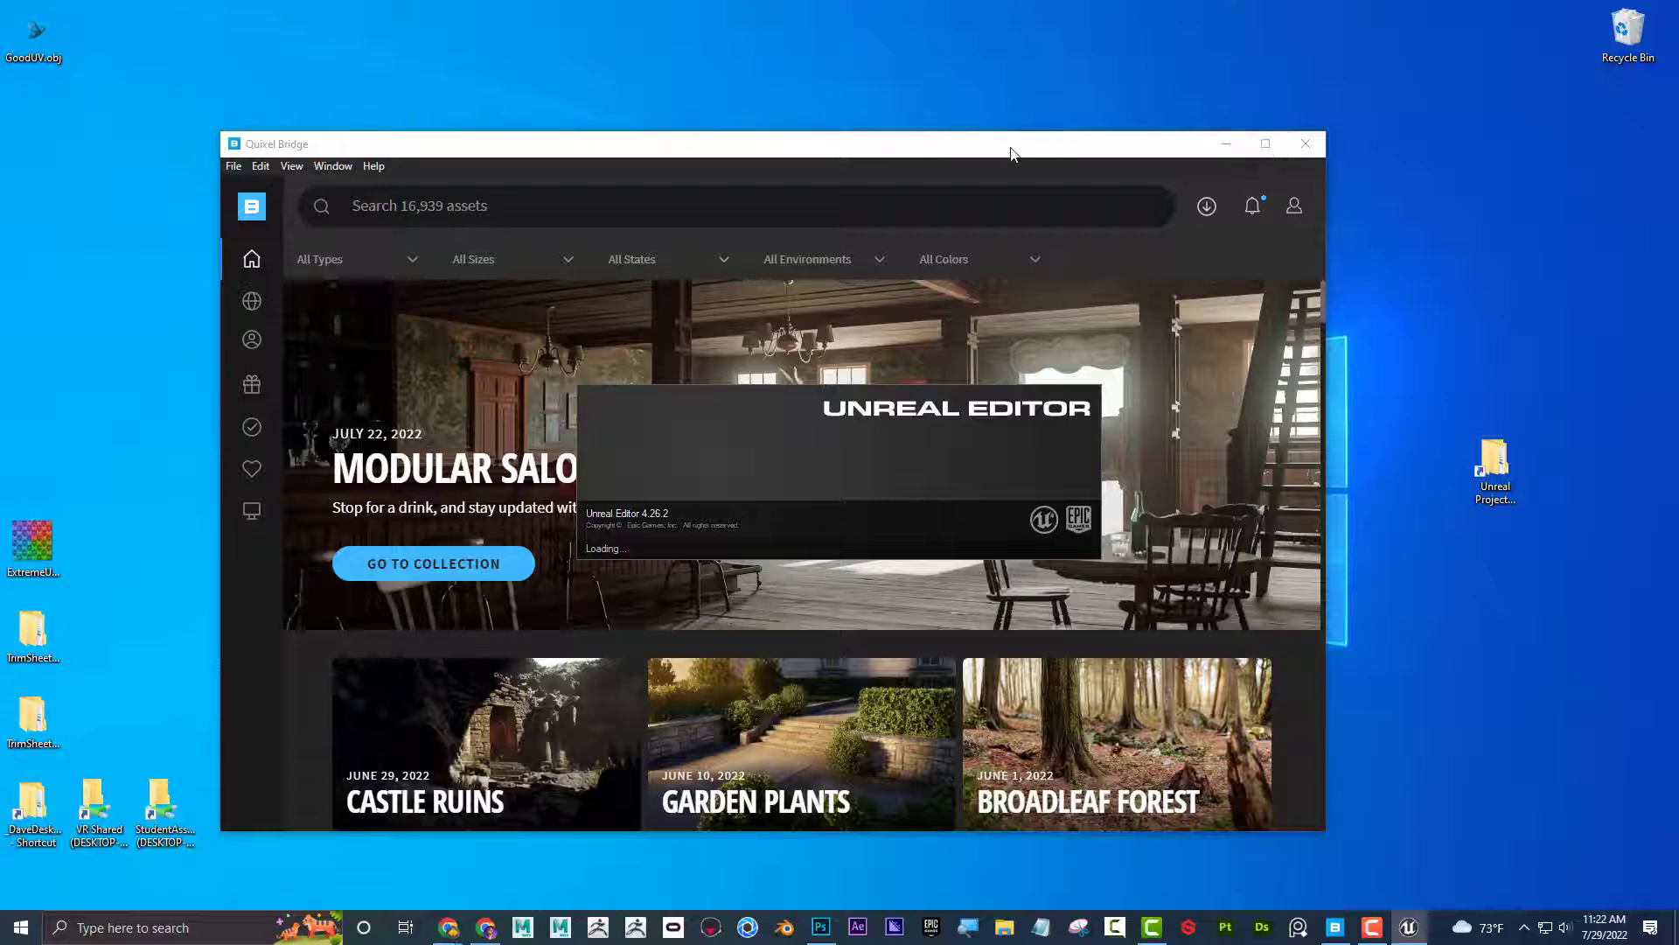
- Move the Quixel Bridge window aside and start a new Games project with the Third Person template
left_click_drag(1011, 149, 1678, 149)
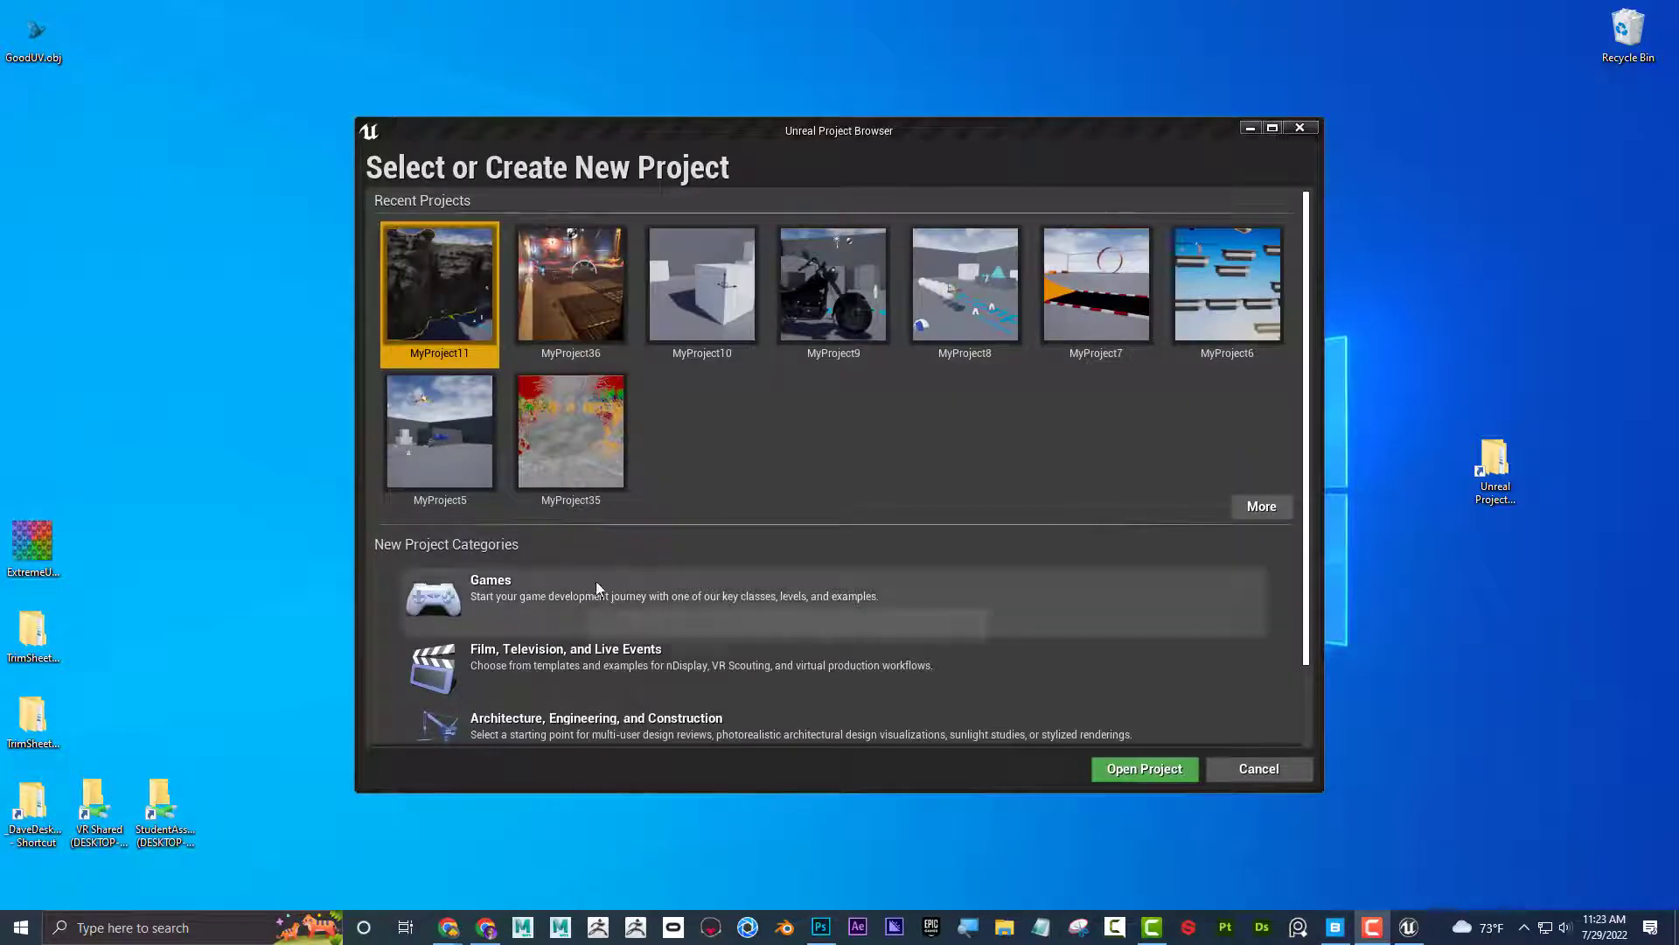
scroll(560, 569, "down", 1)
left_click(504, 550)
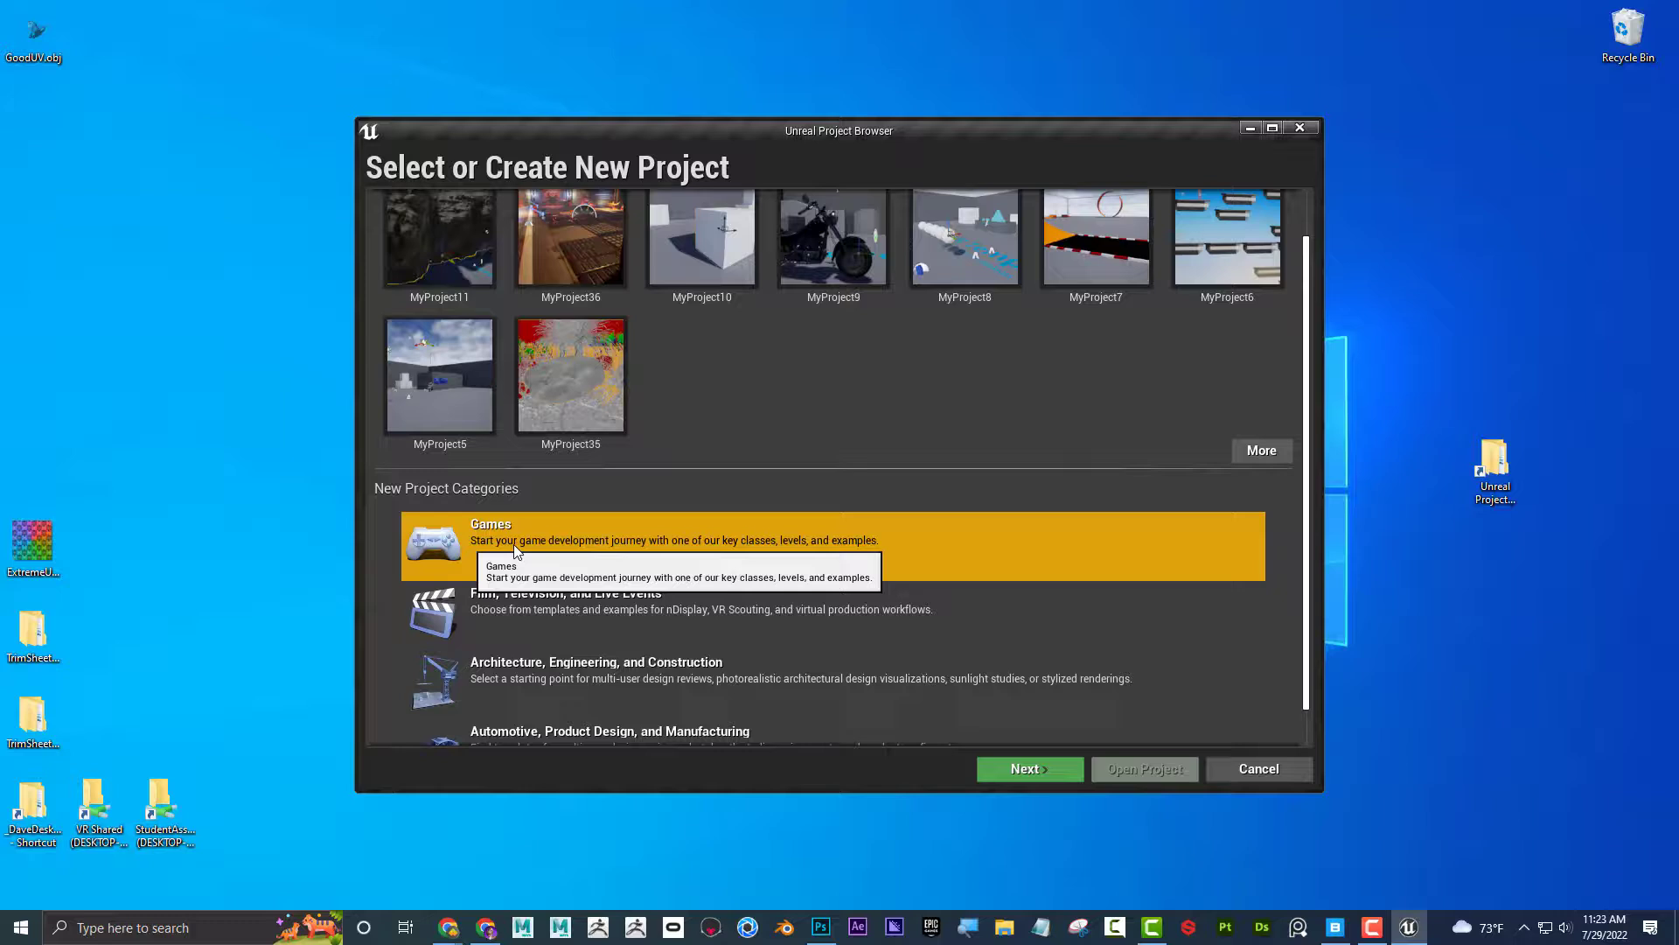
left_click(1033, 771)
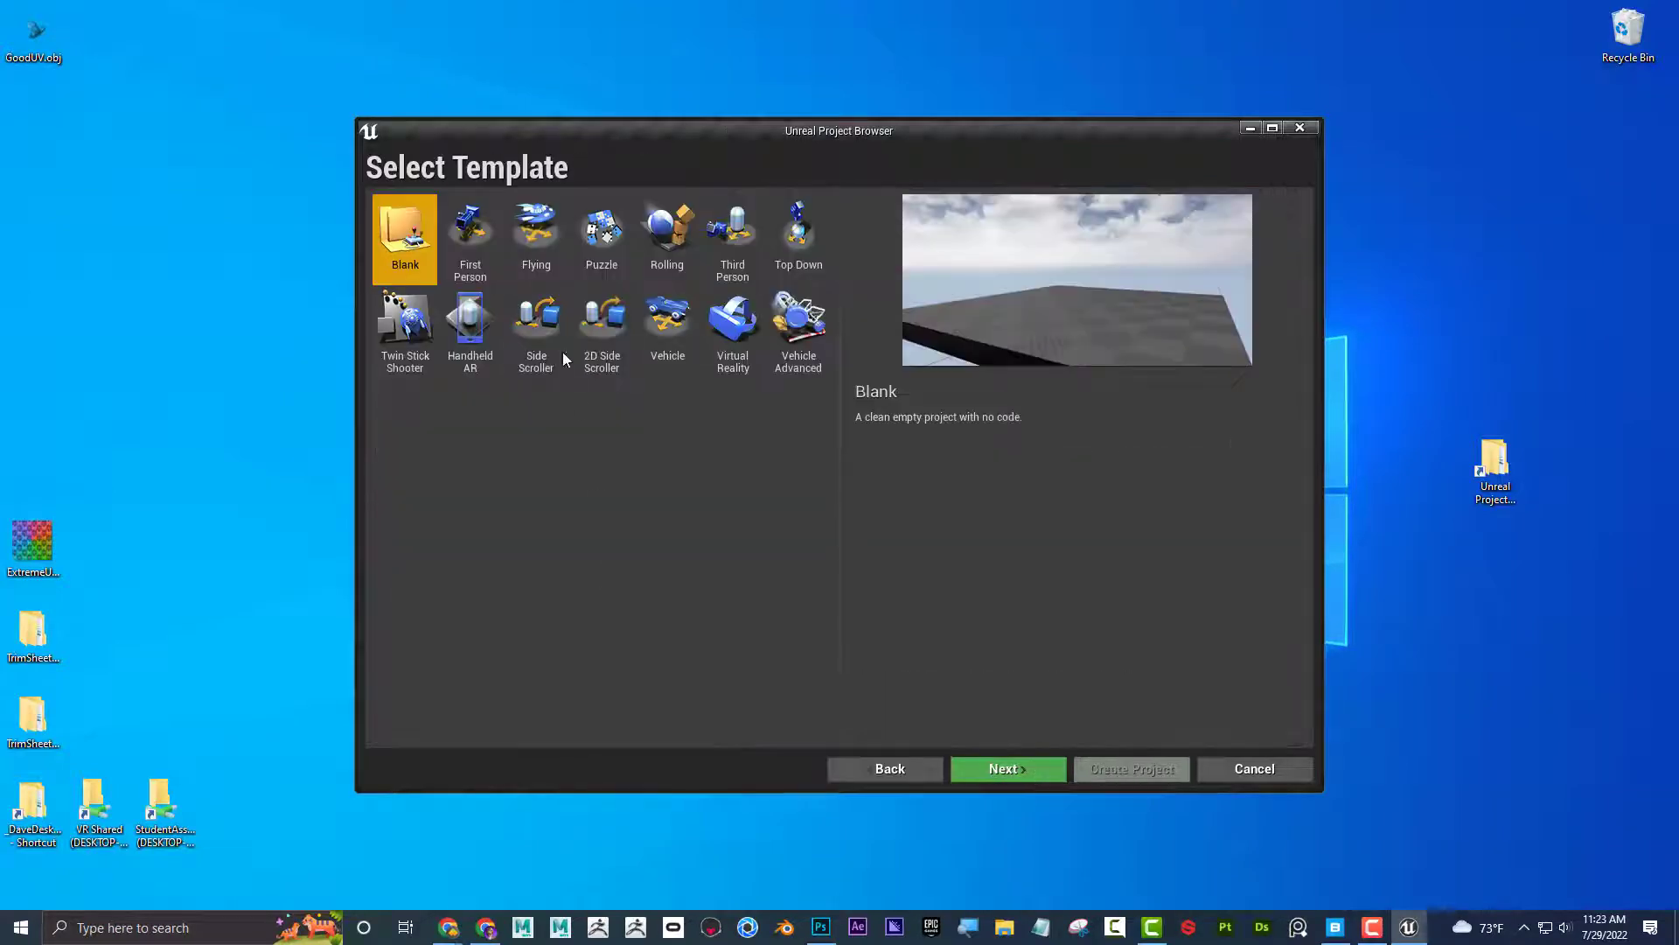
left_click(746, 230)
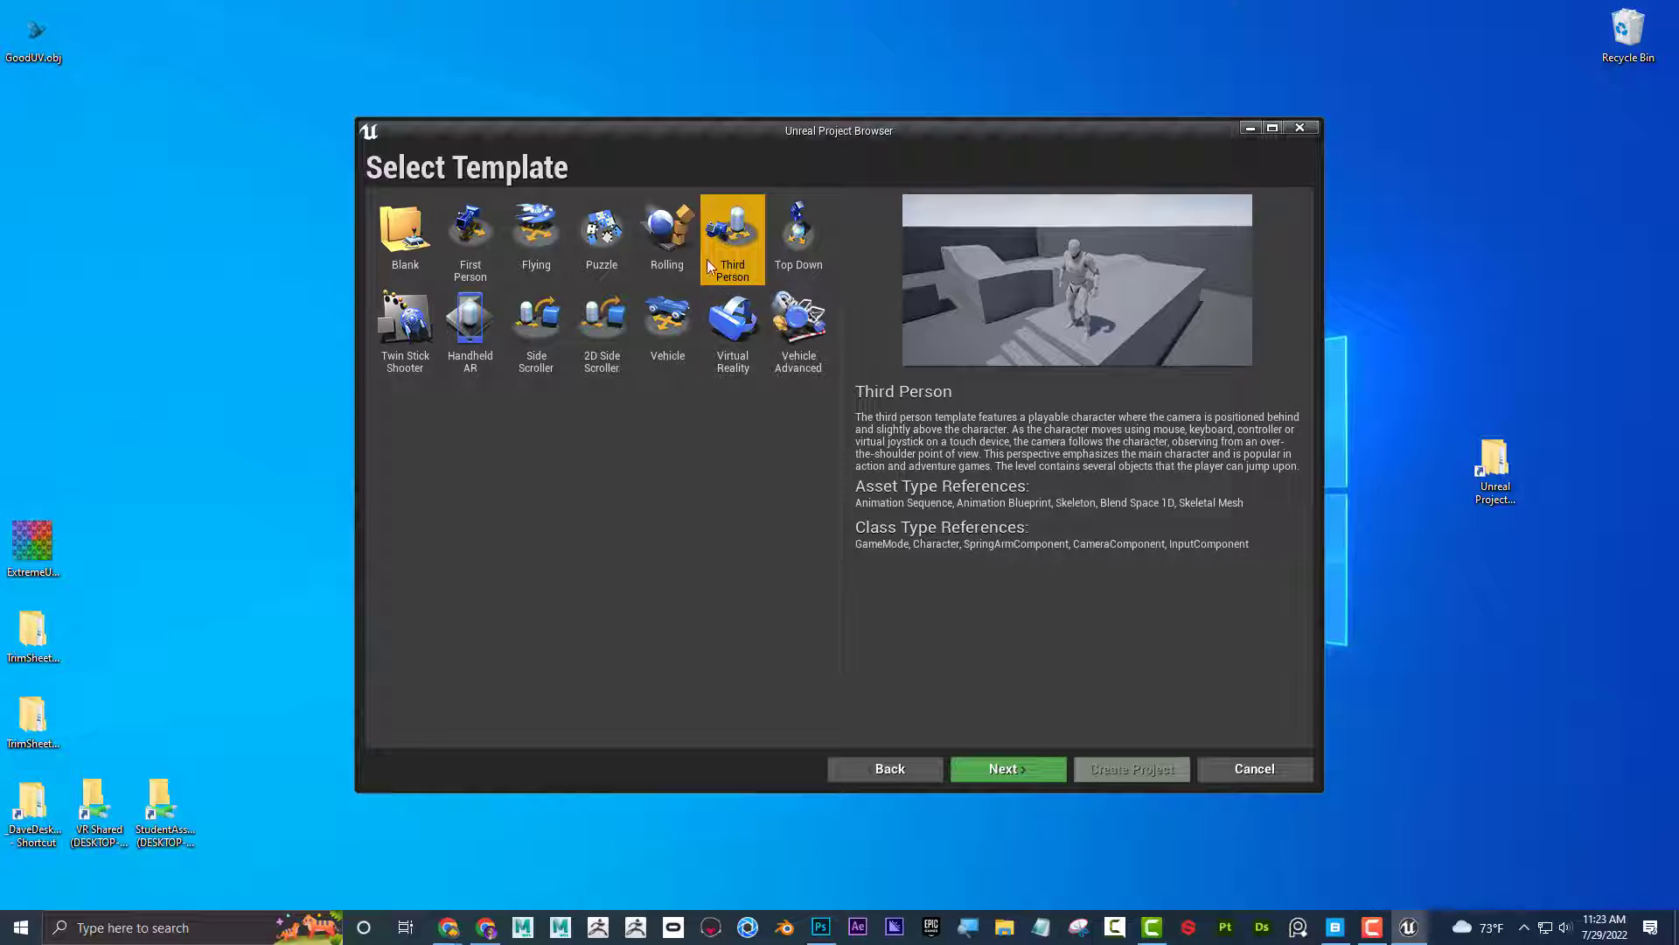
left_click(1010, 774)
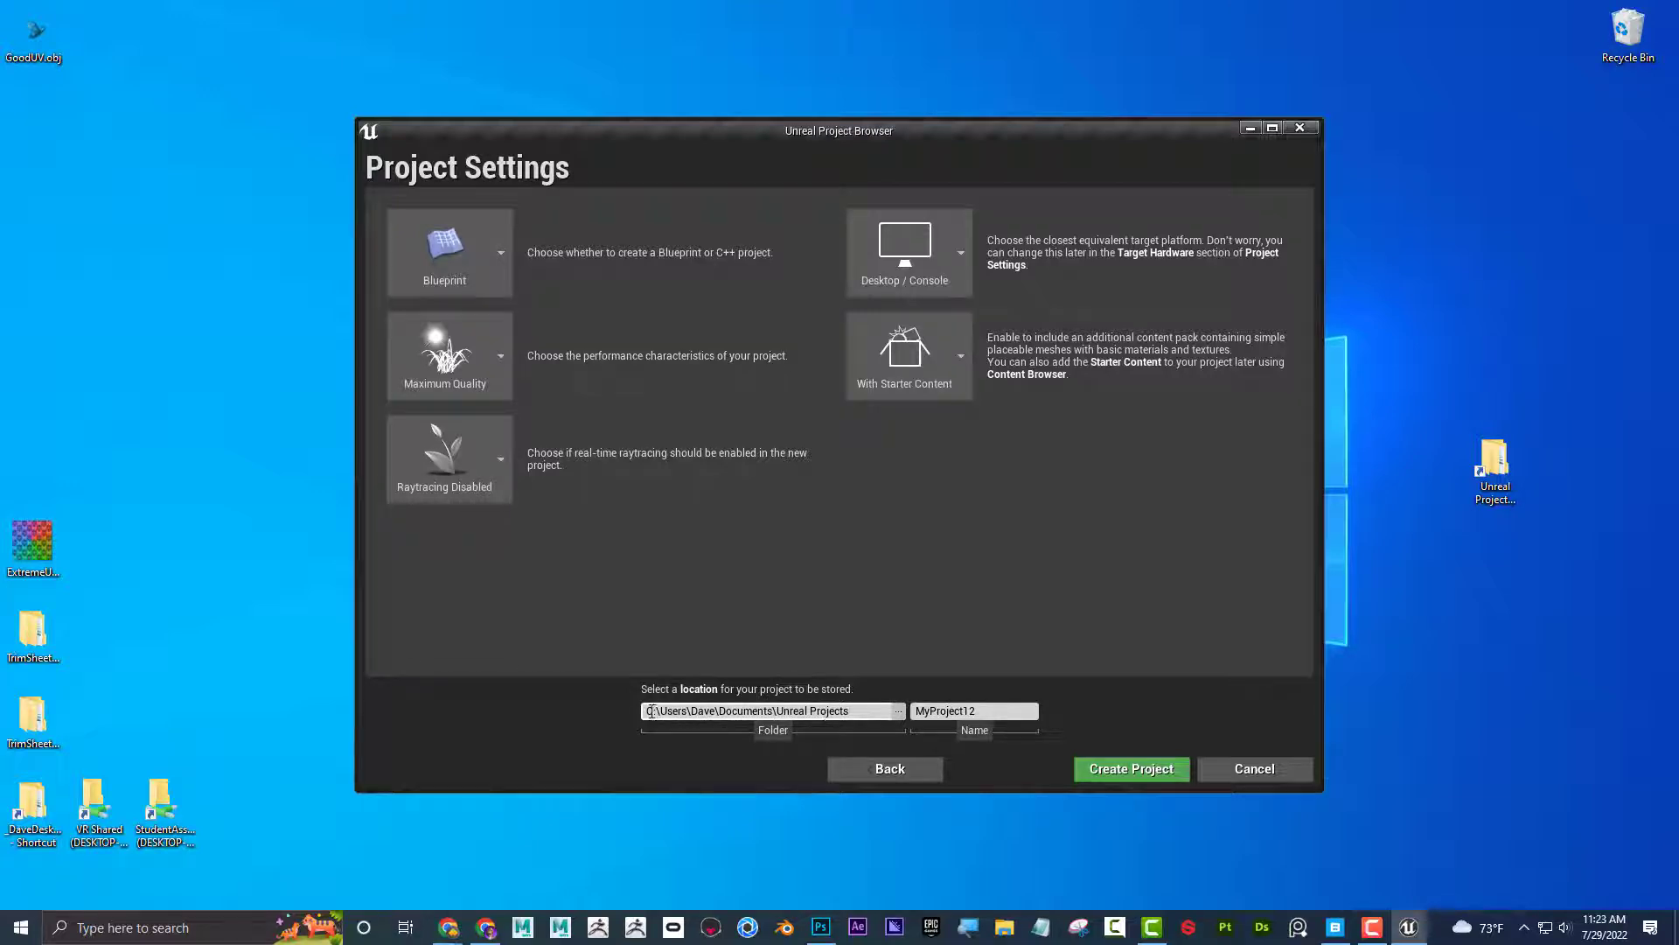
- Name the project MegaScan and create it with the default project settings
left_click(990, 711)
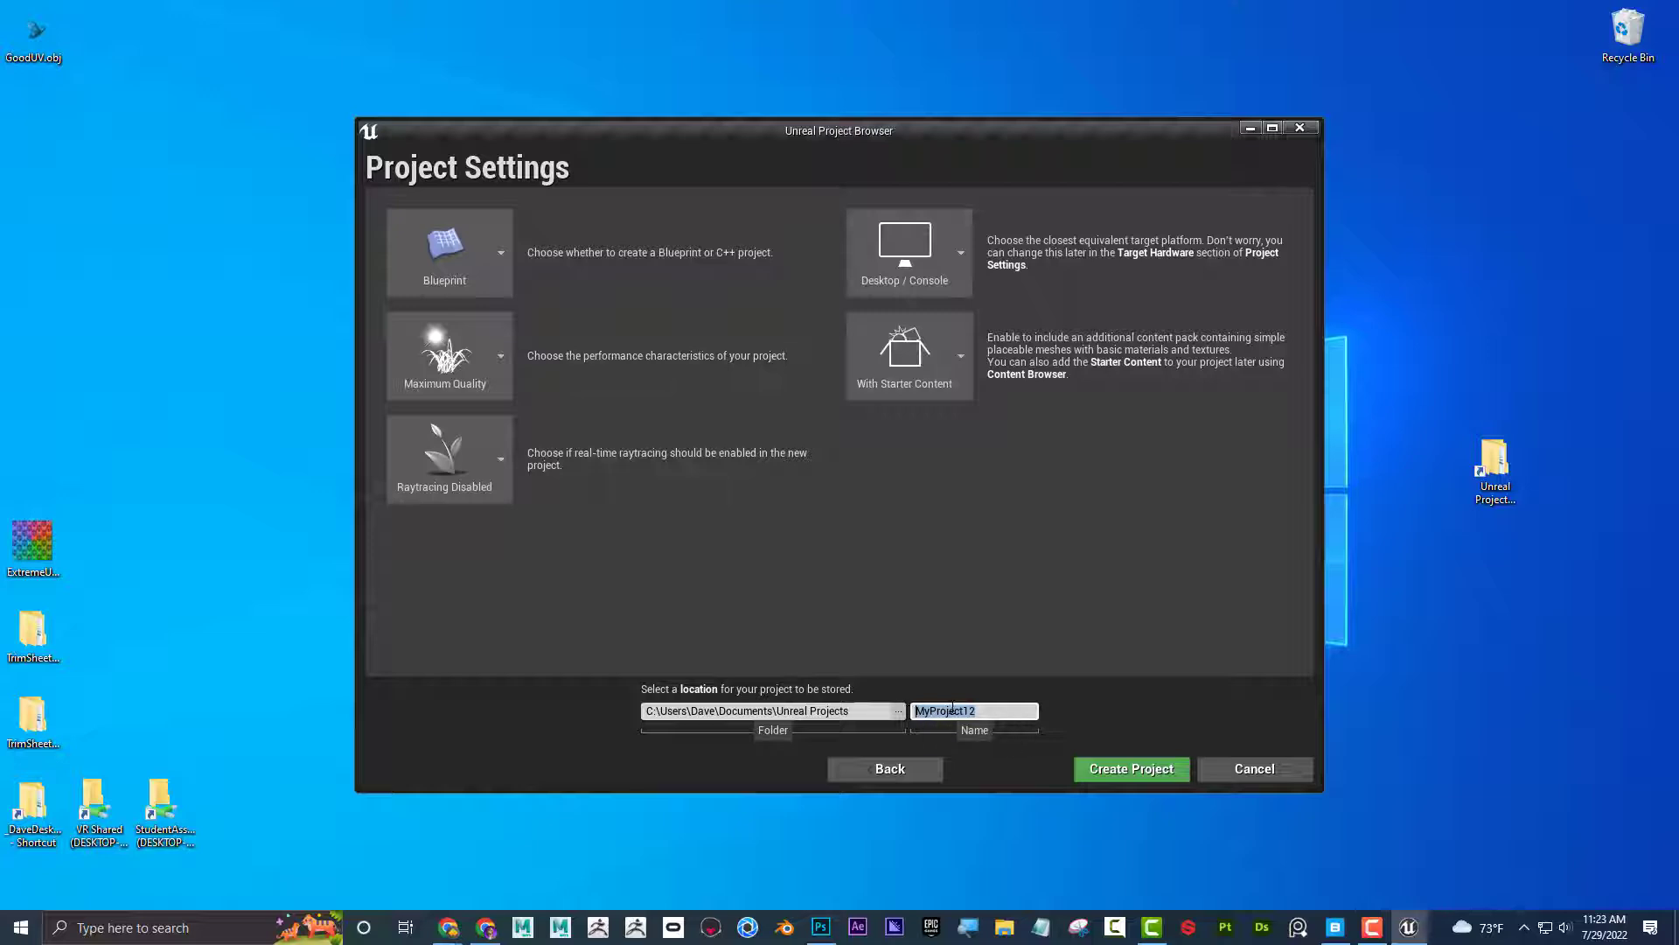
type("Metg")
left_click(1120, 770)
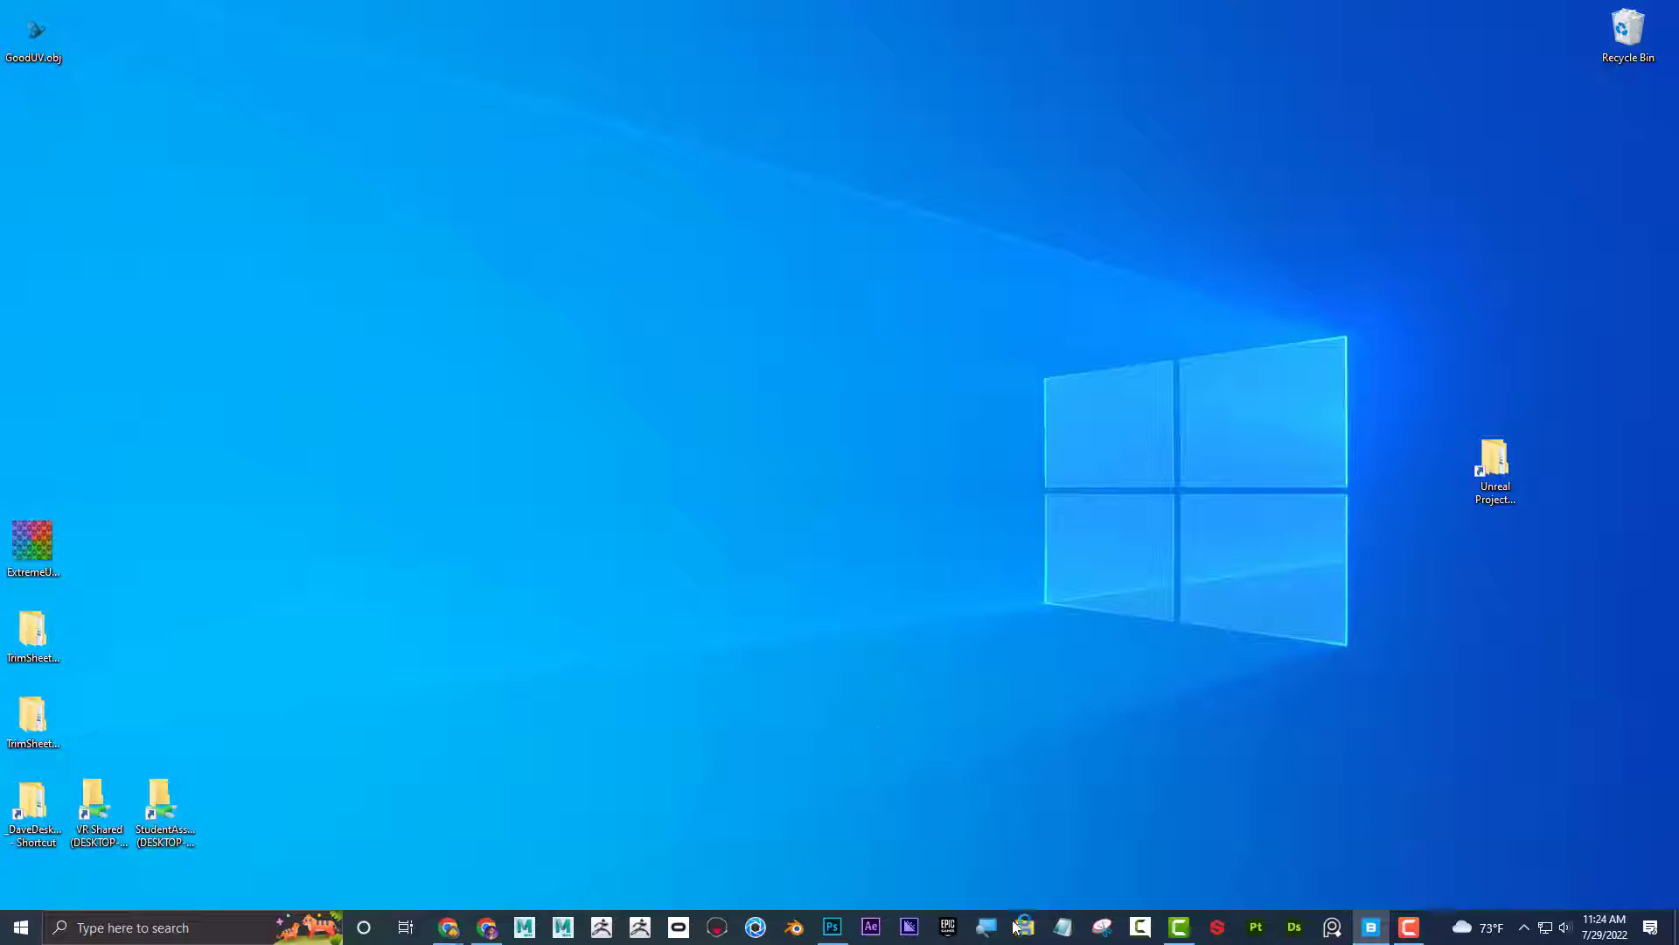
- Open the Unreal Projects folder from the desktop shortcut, then go to the user's home folder in File Explorer
double_click(1495, 455)
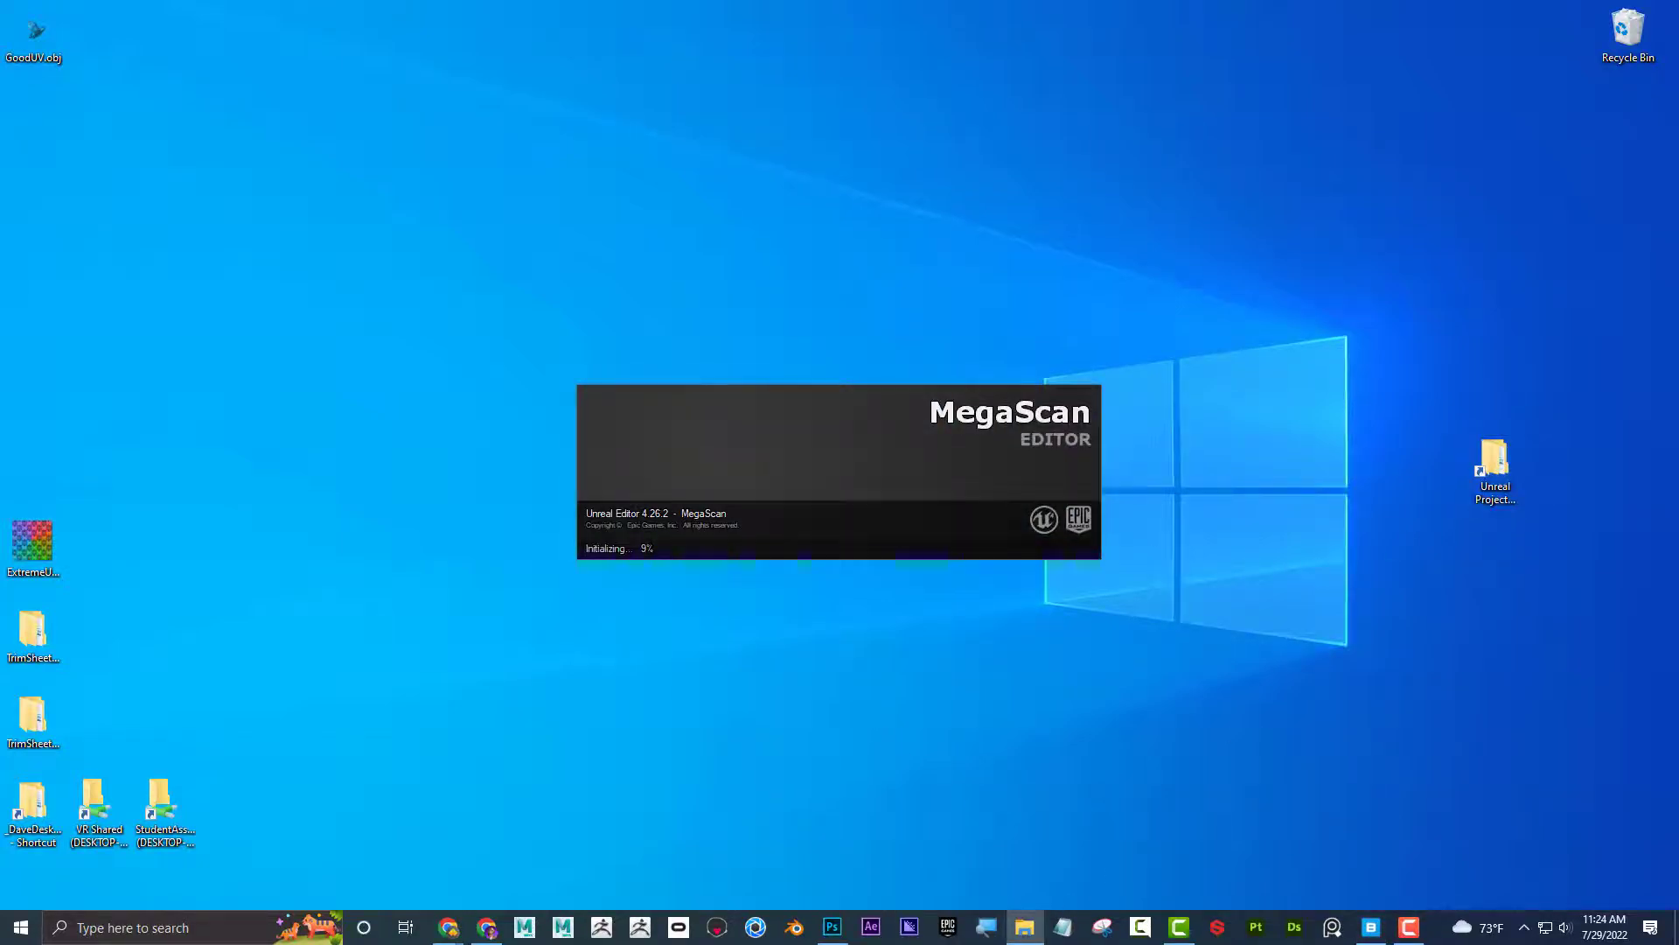
left_click_drag(1503, 322, 963, 208)
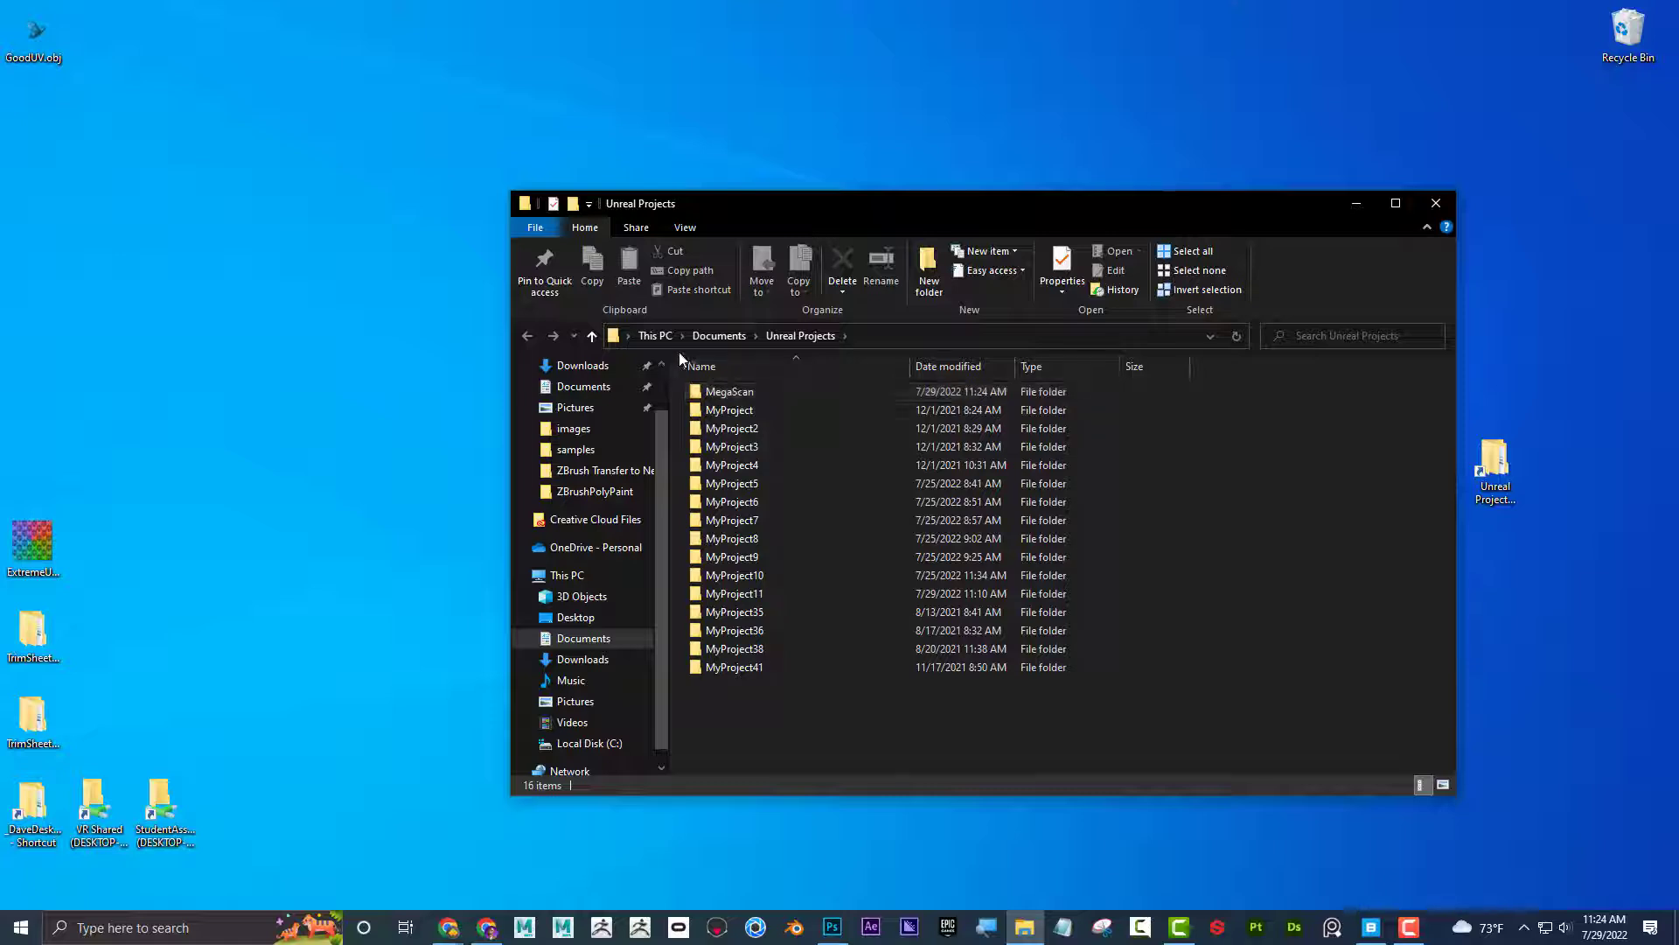
left_click(628, 335)
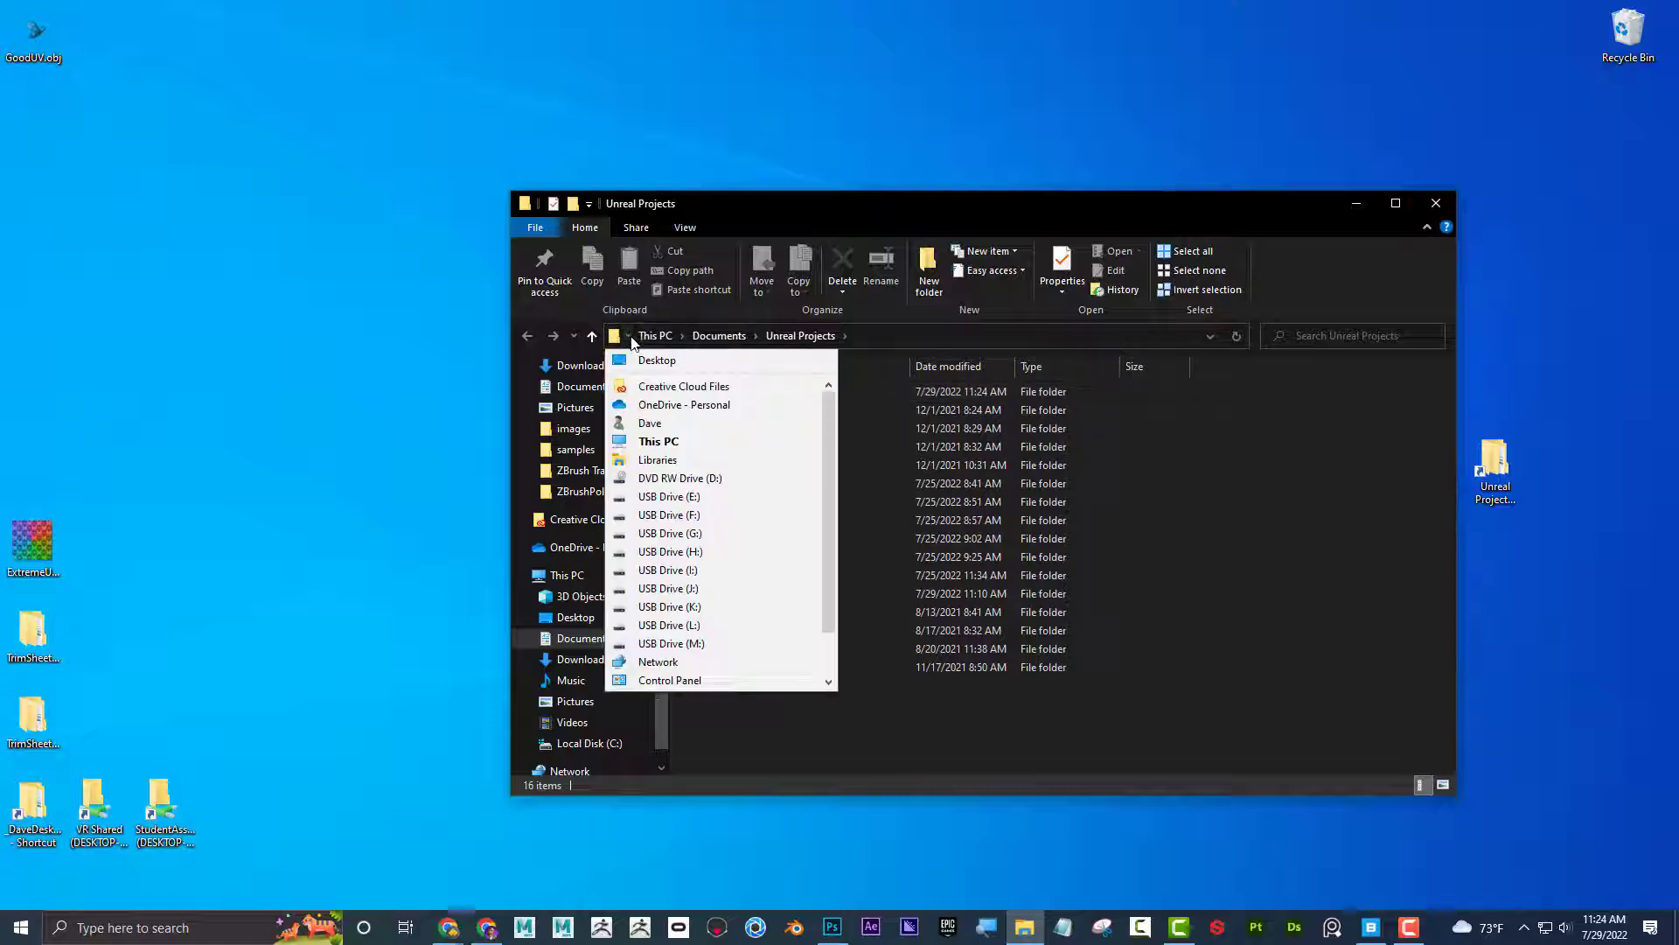
left_click(628, 335)
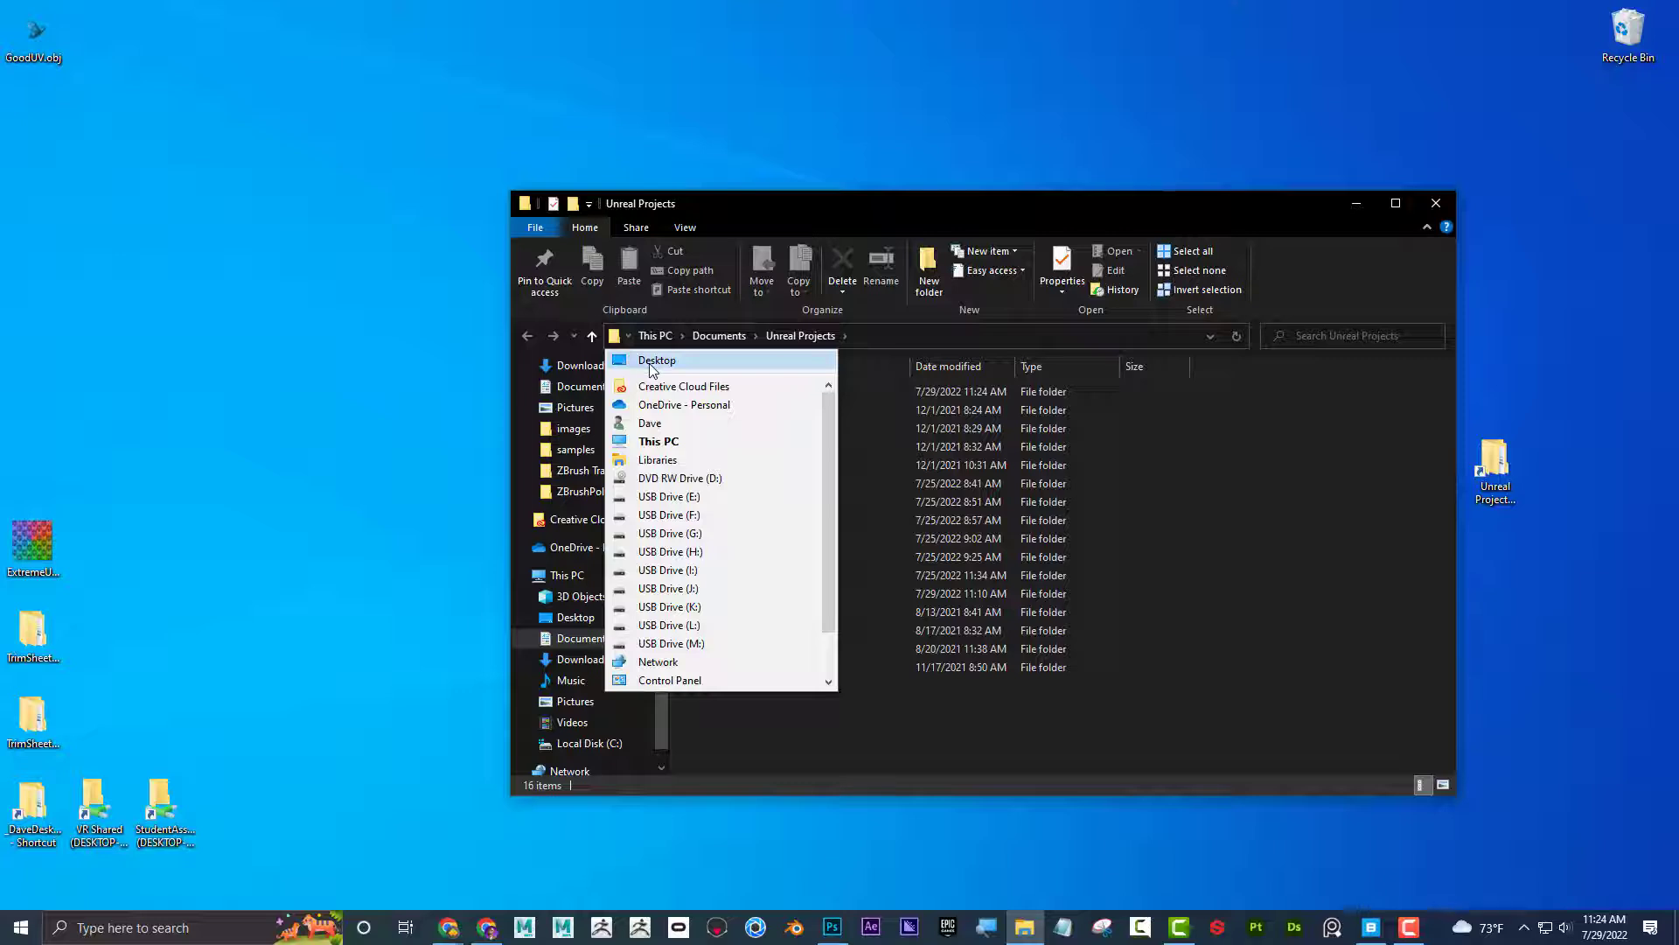
left_click(692, 425)
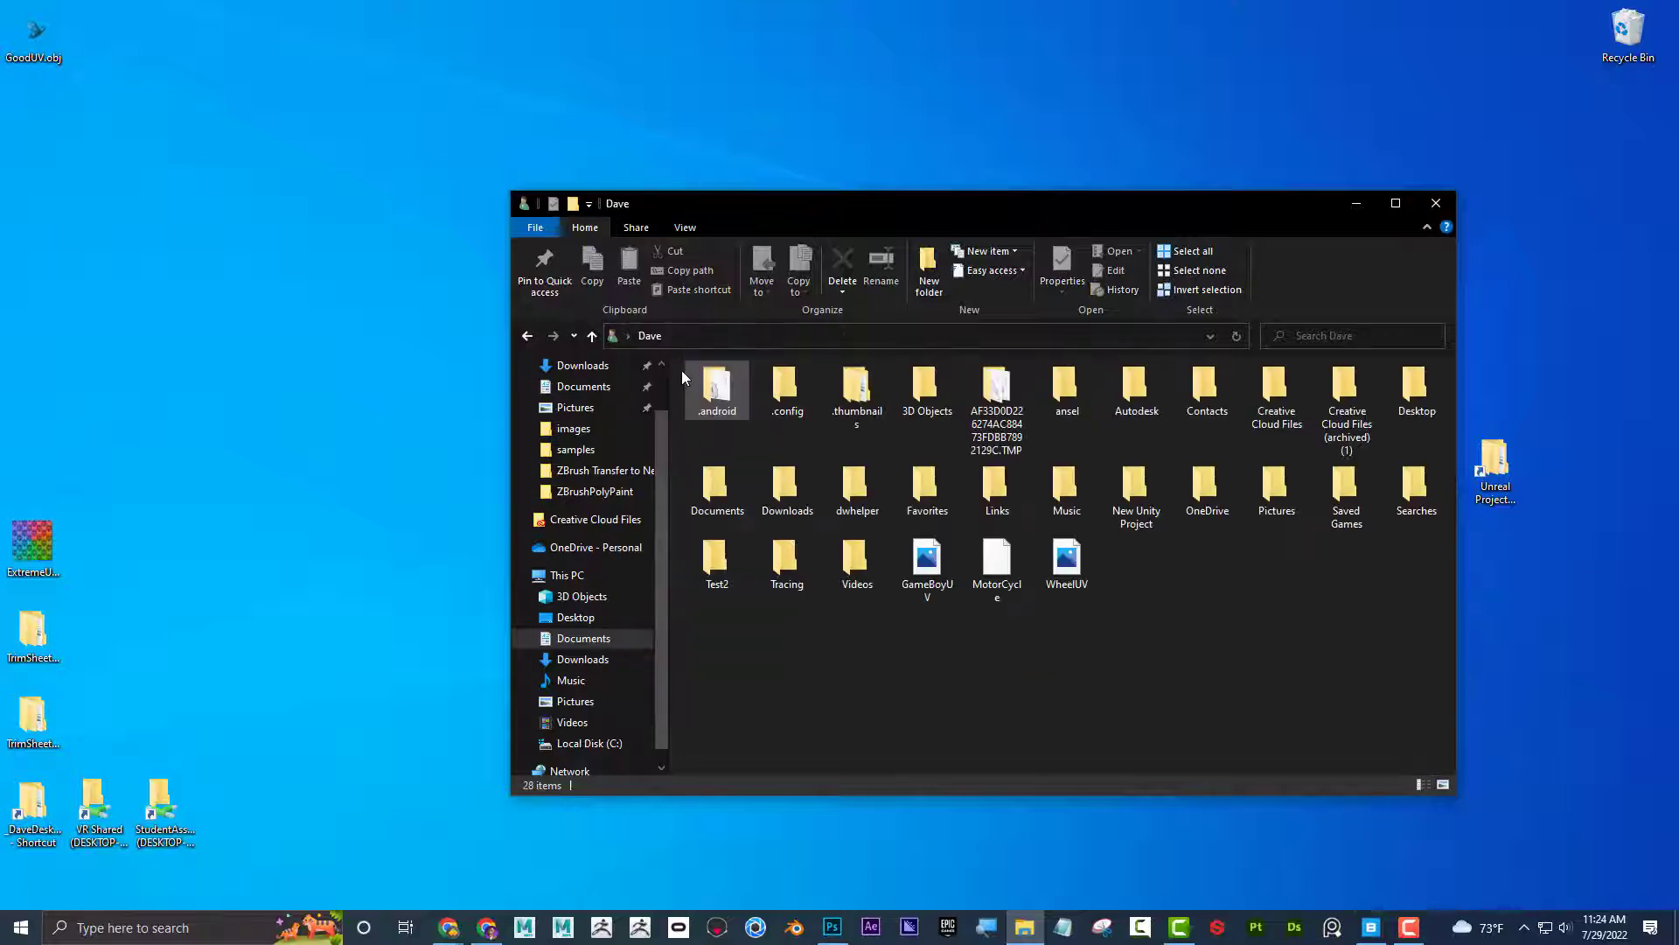
- Trace the project location from Local Disk (C:) through Users, the user's folder and Documents to Unreal Projects, then close File Explorer
left_click(577, 578)
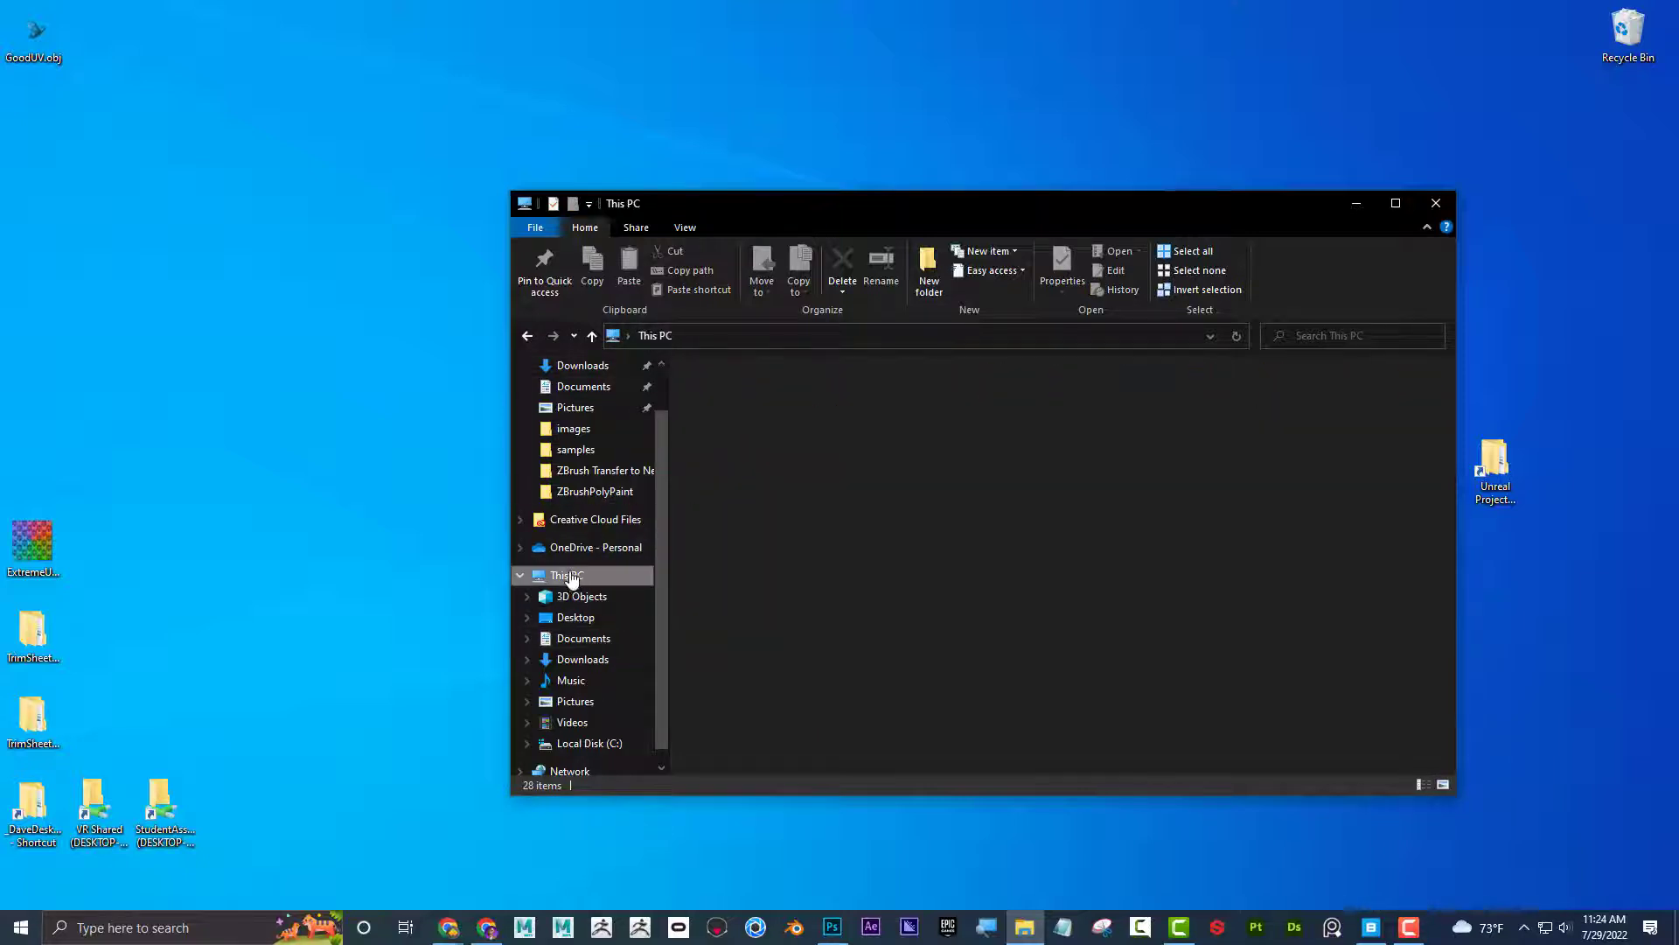
double_click(770, 579)
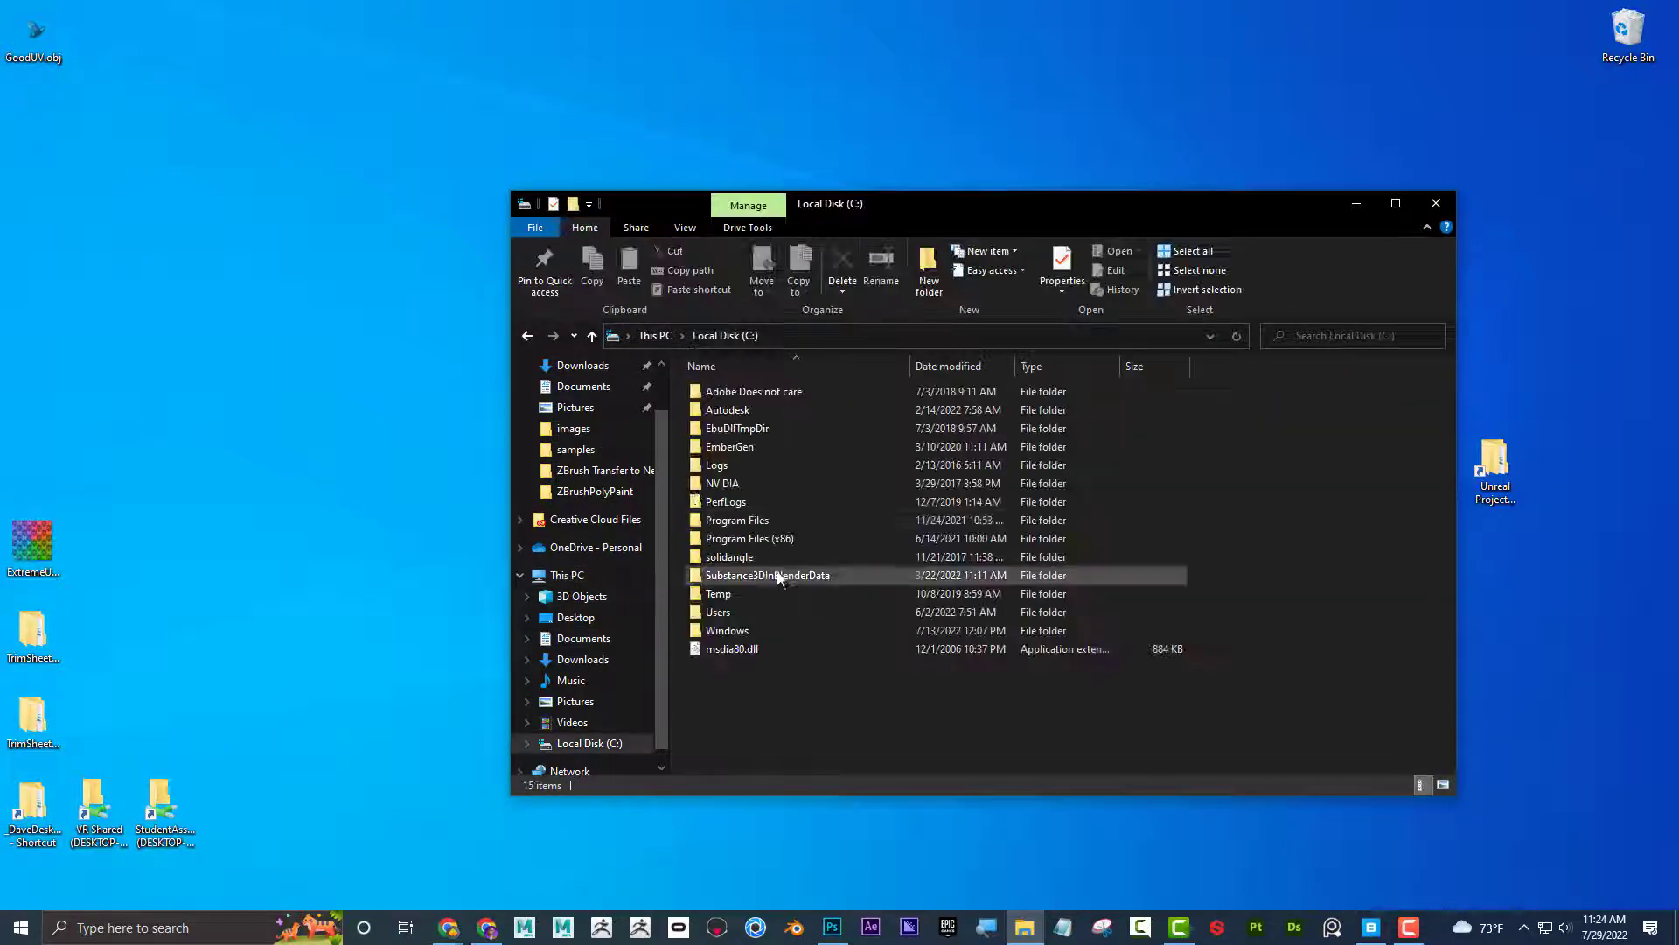
double_click(751, 611)
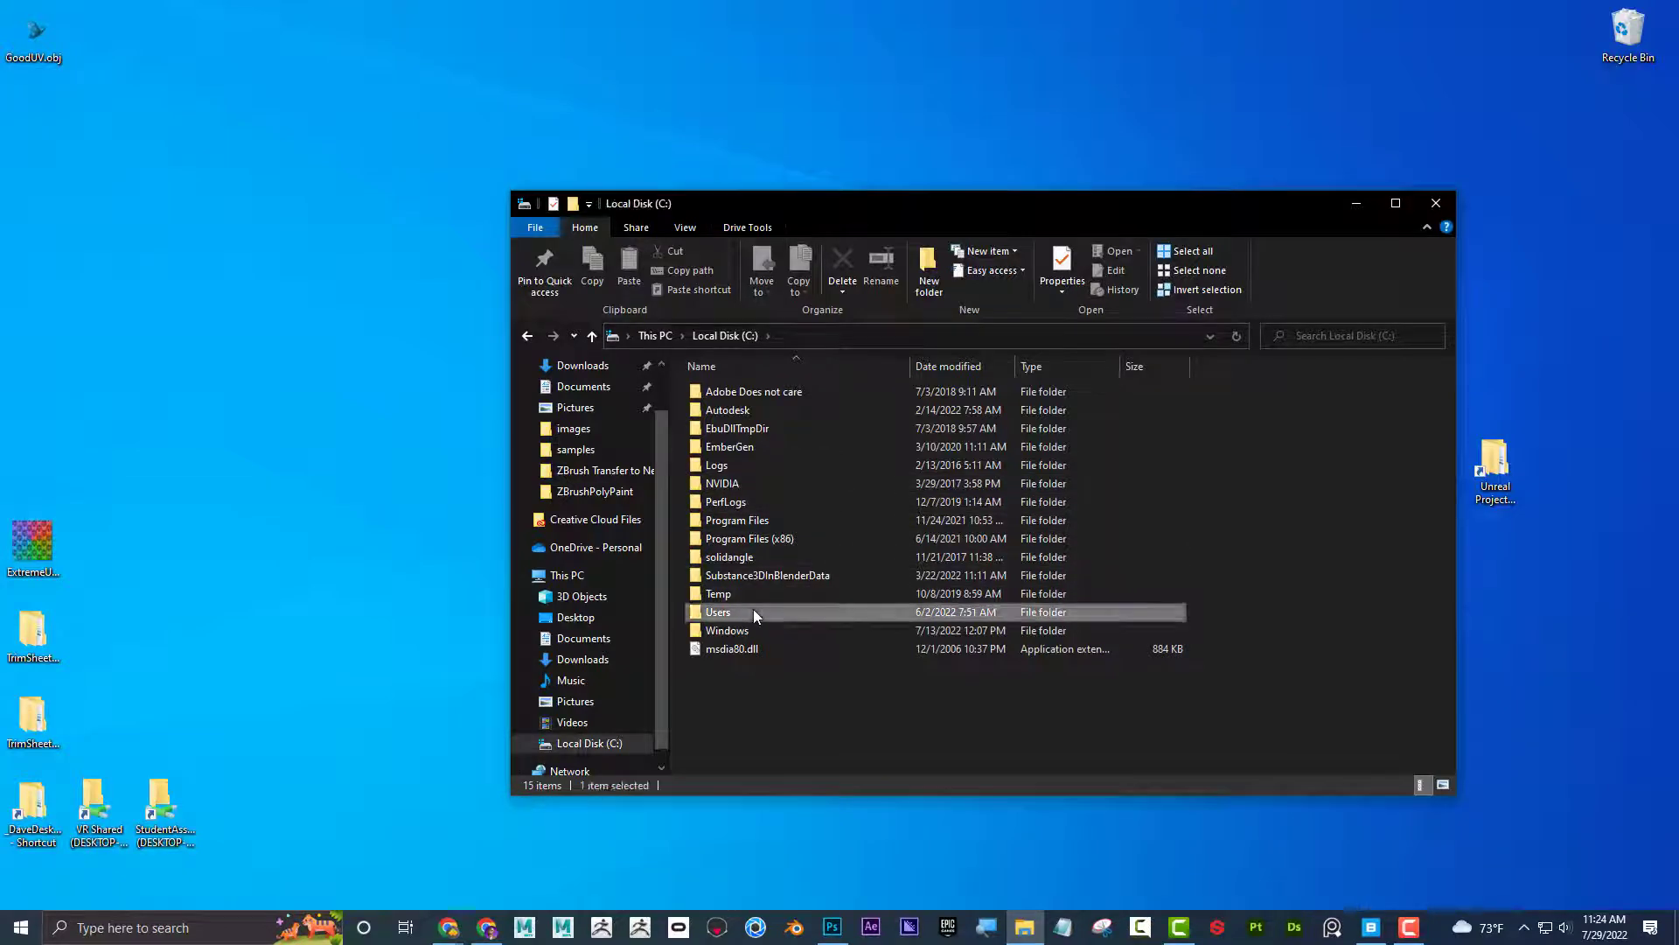
double_click(741, 408)
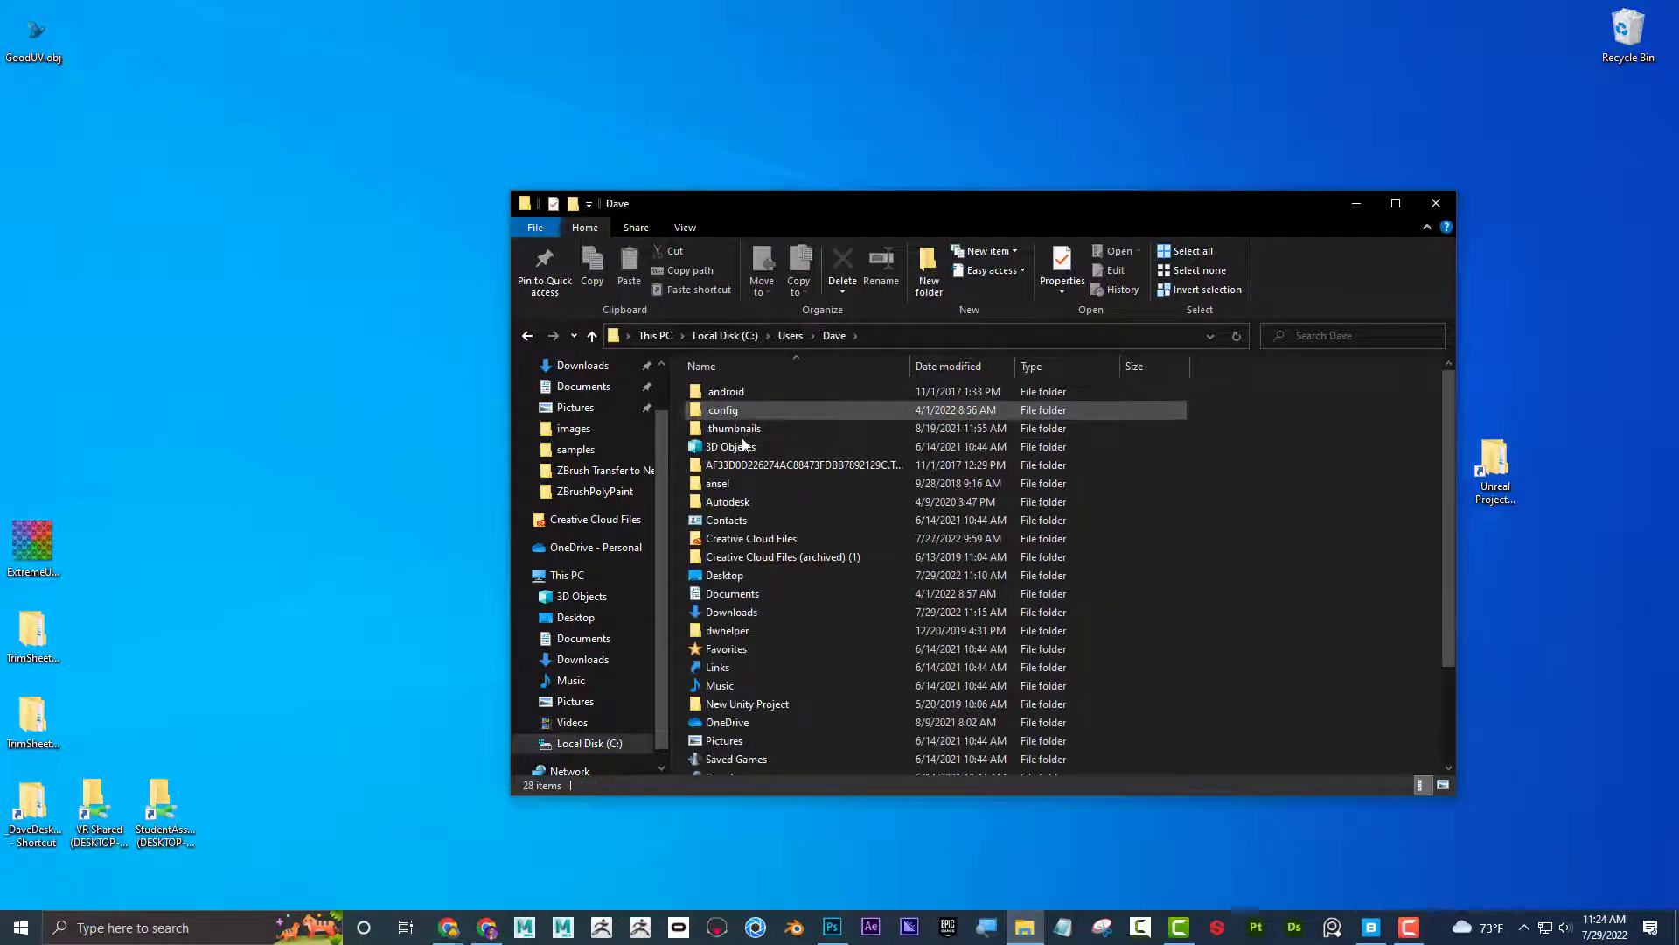
double_click(780, 594)
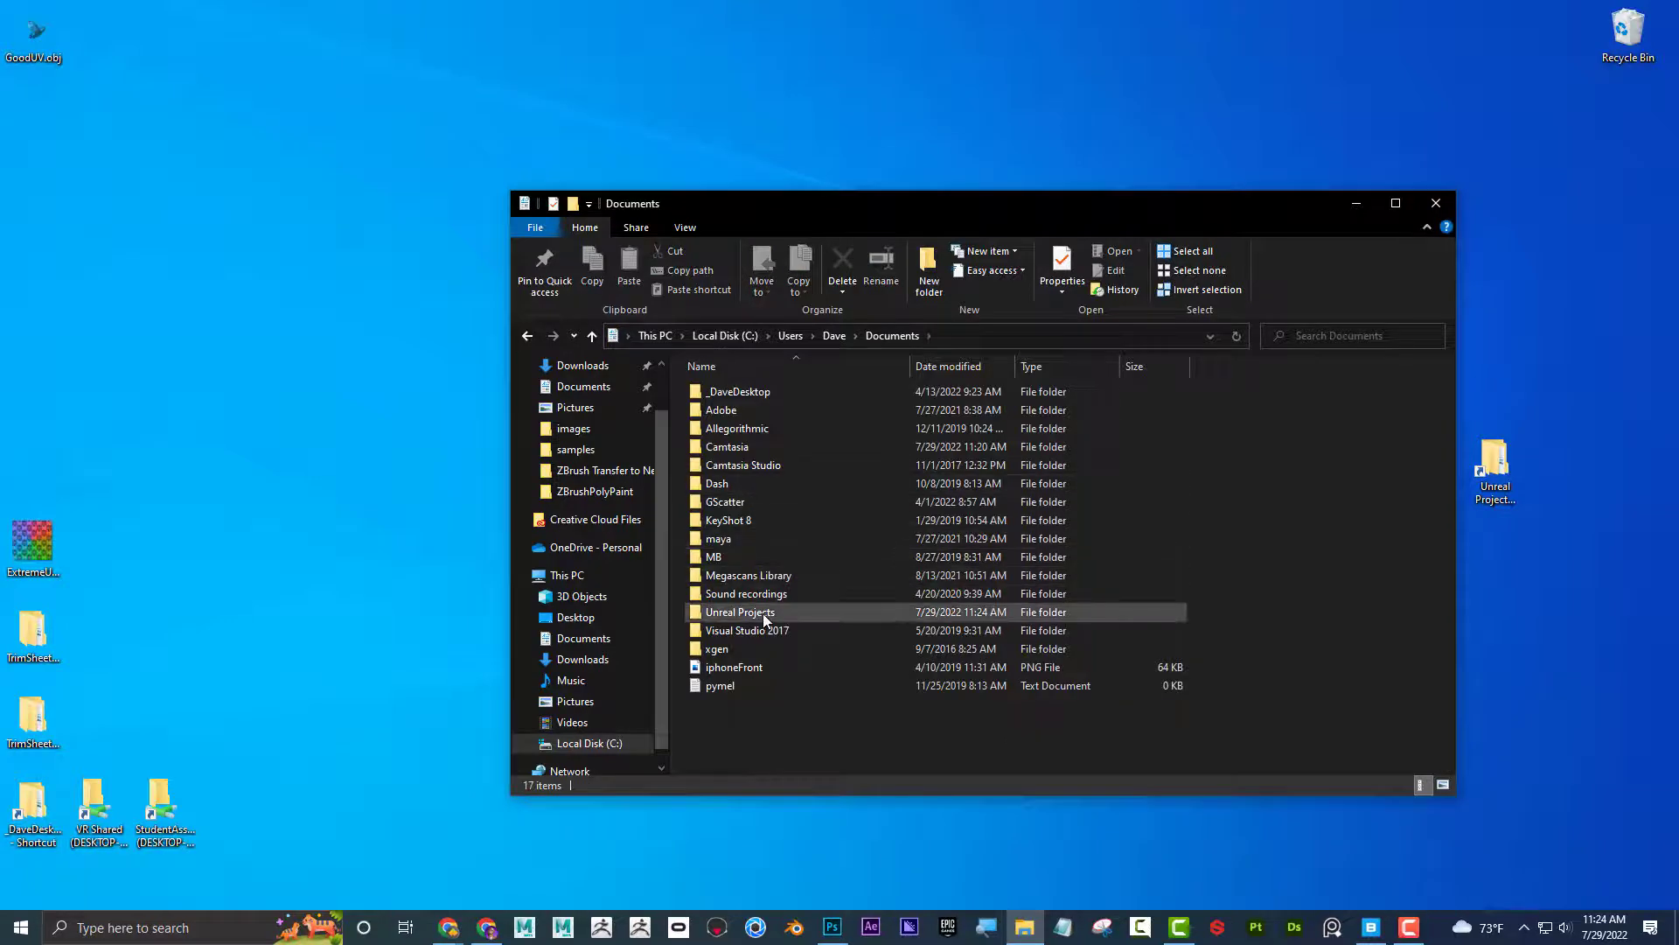
double_click(763, 613)
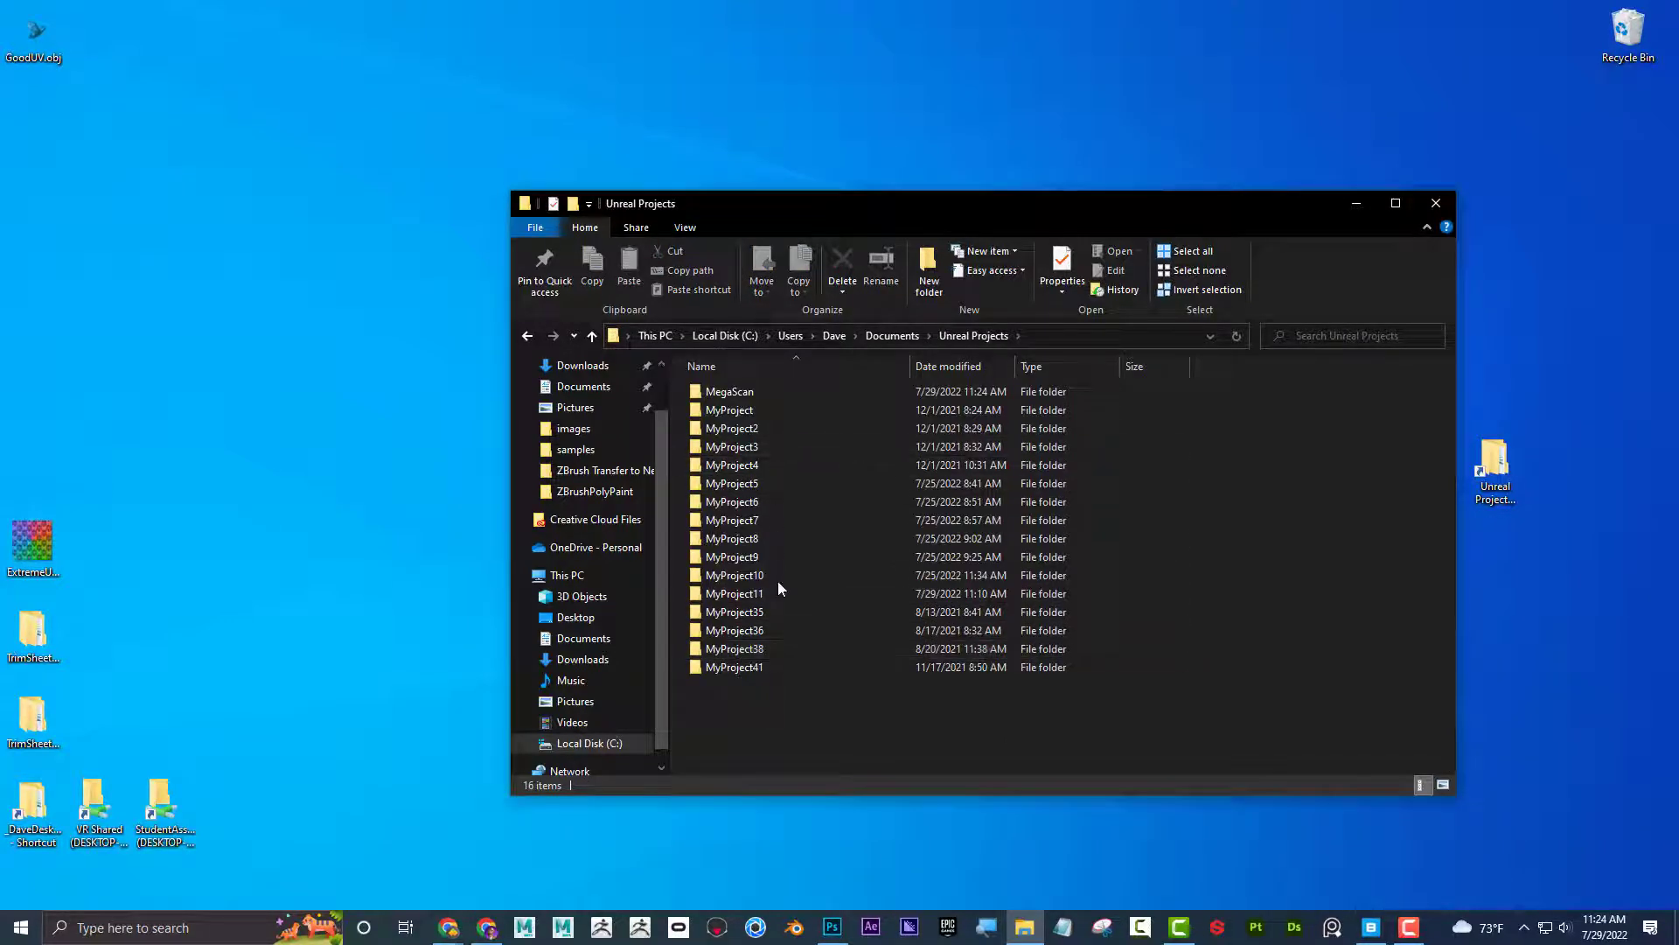
left_click(525, 337)
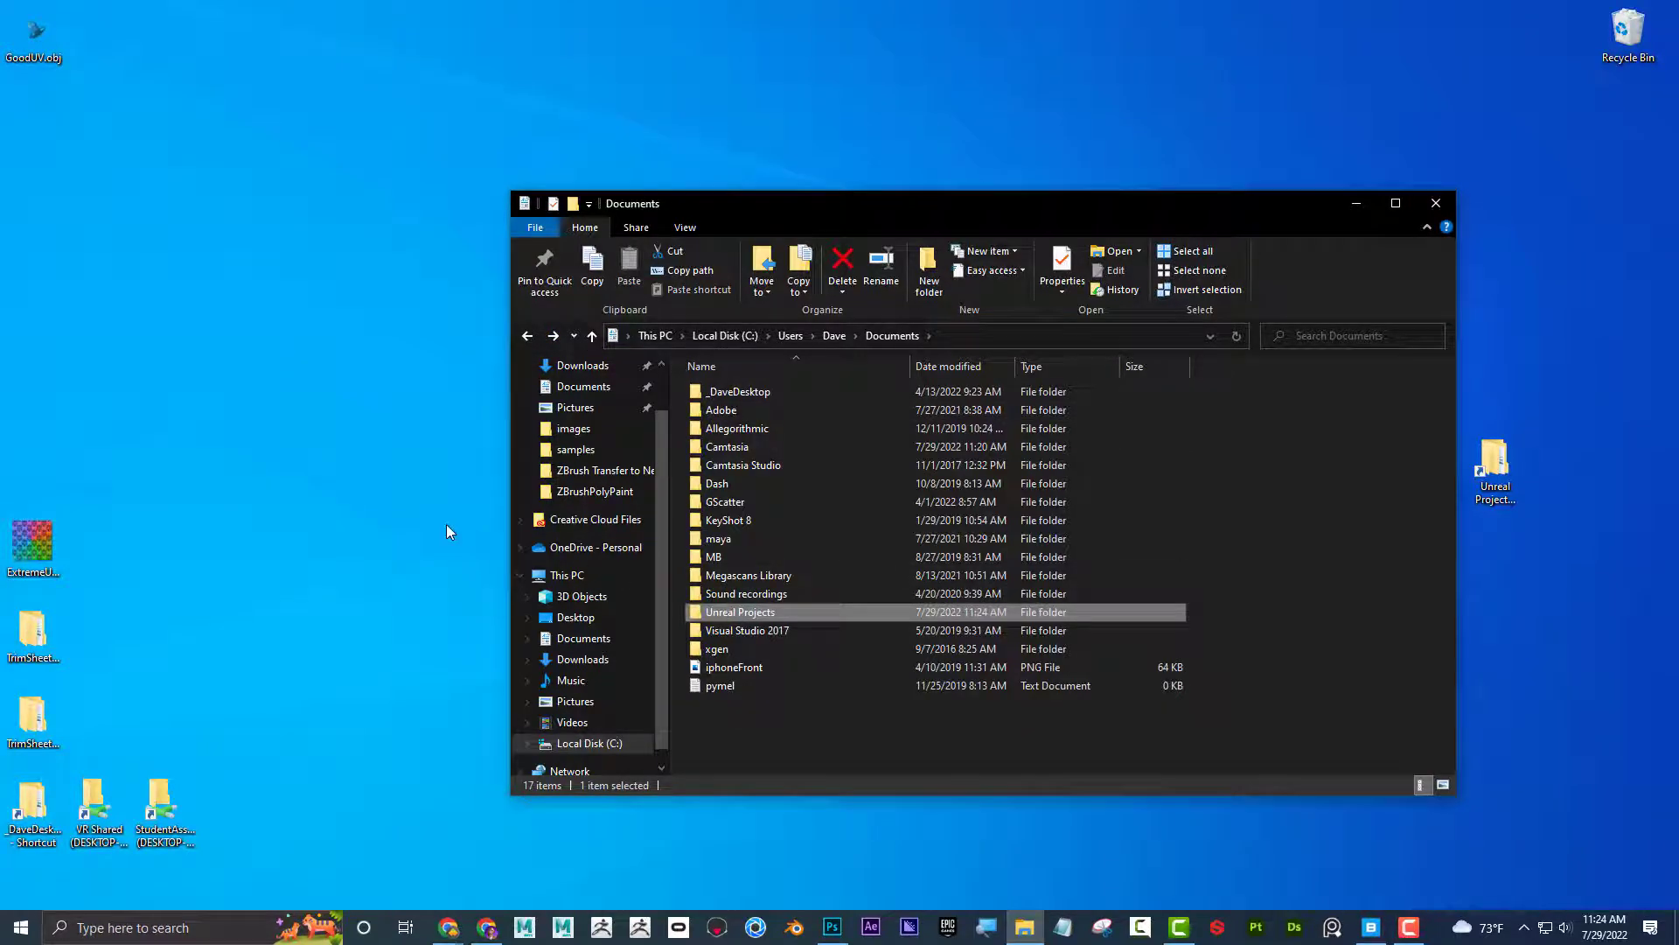
left_click(1436, 203)
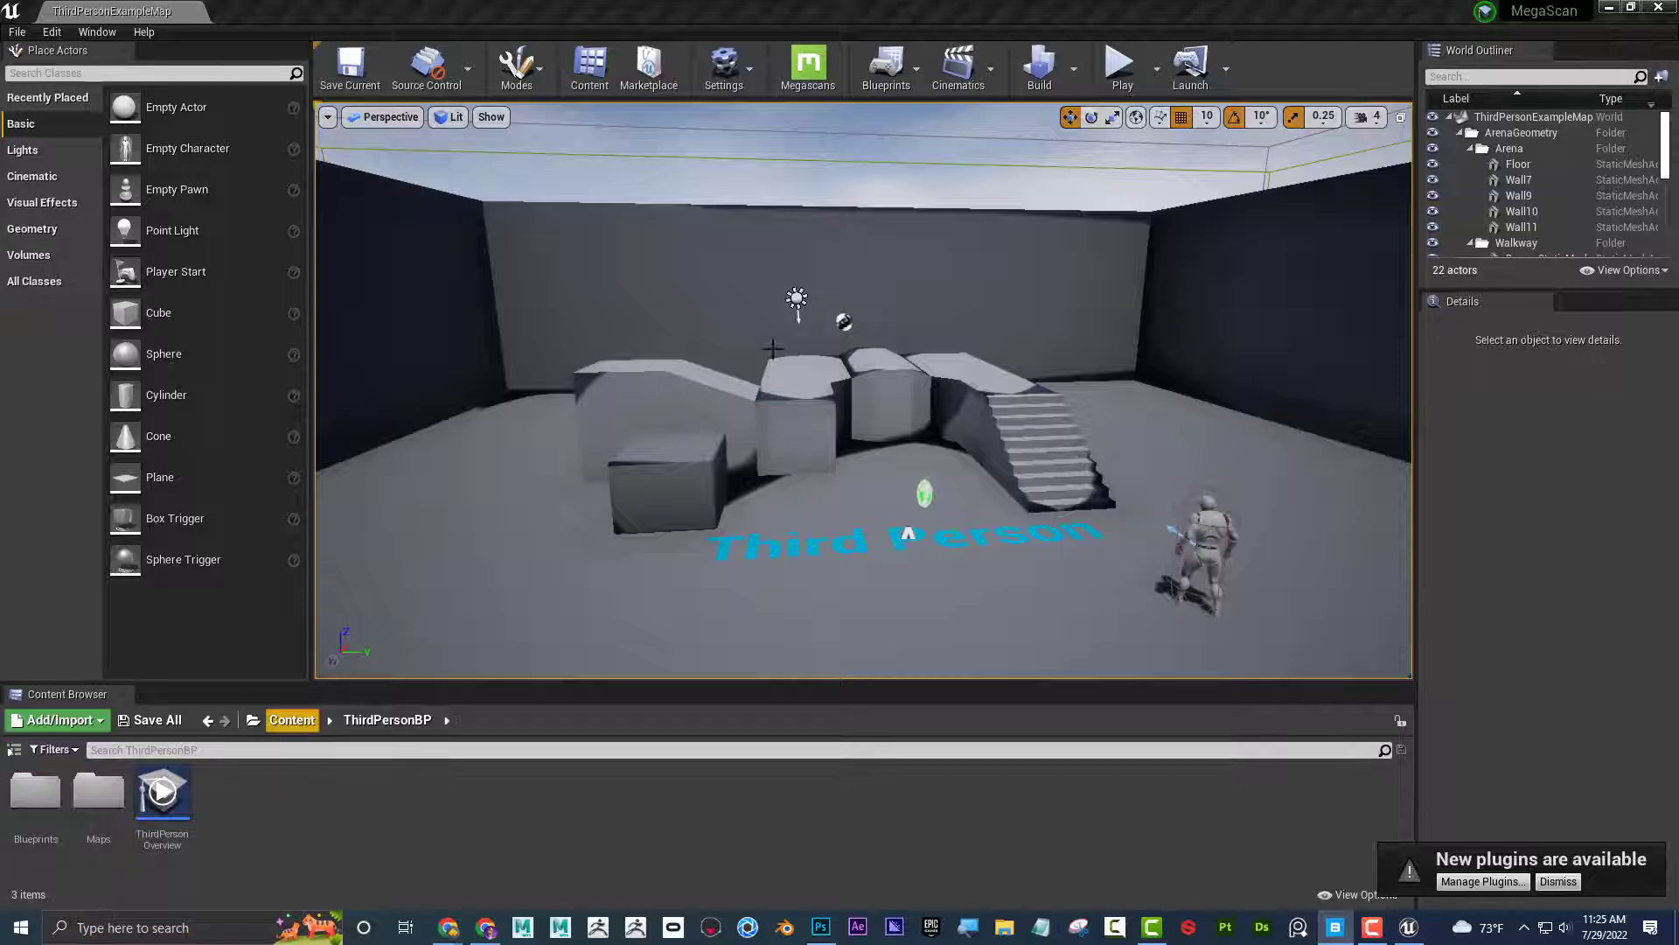
right_click_drag(626, 374, 584, 420)
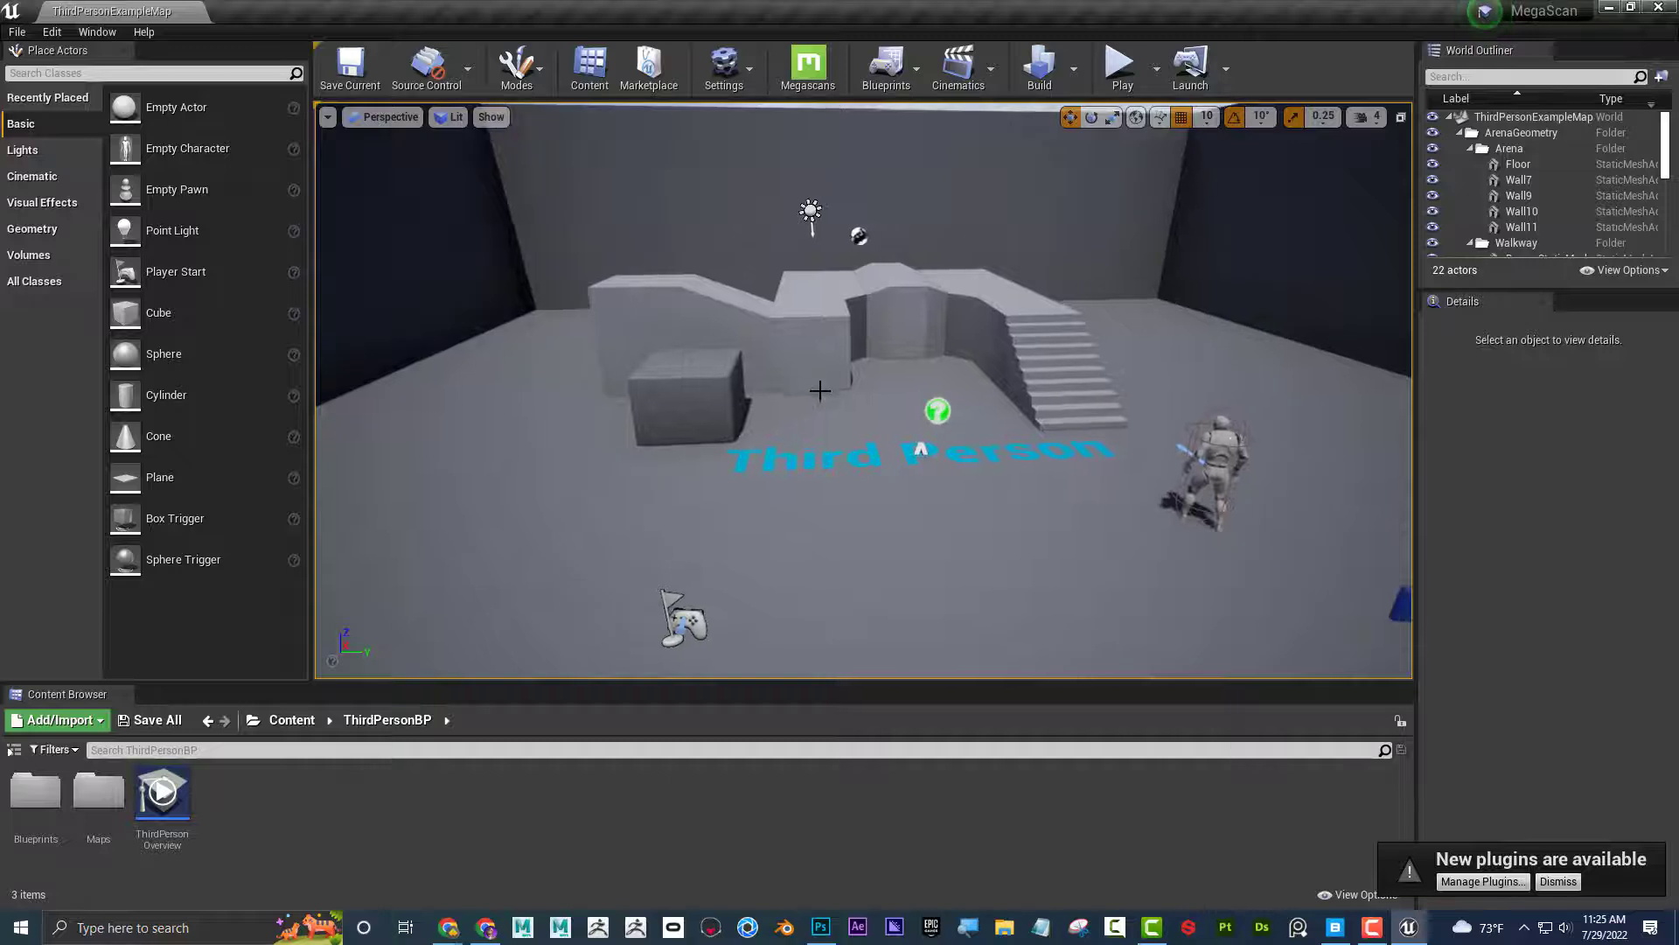
right_click_drag(822, 389, 866, 404)
middle_click_drag(633, 670, 636, 664)
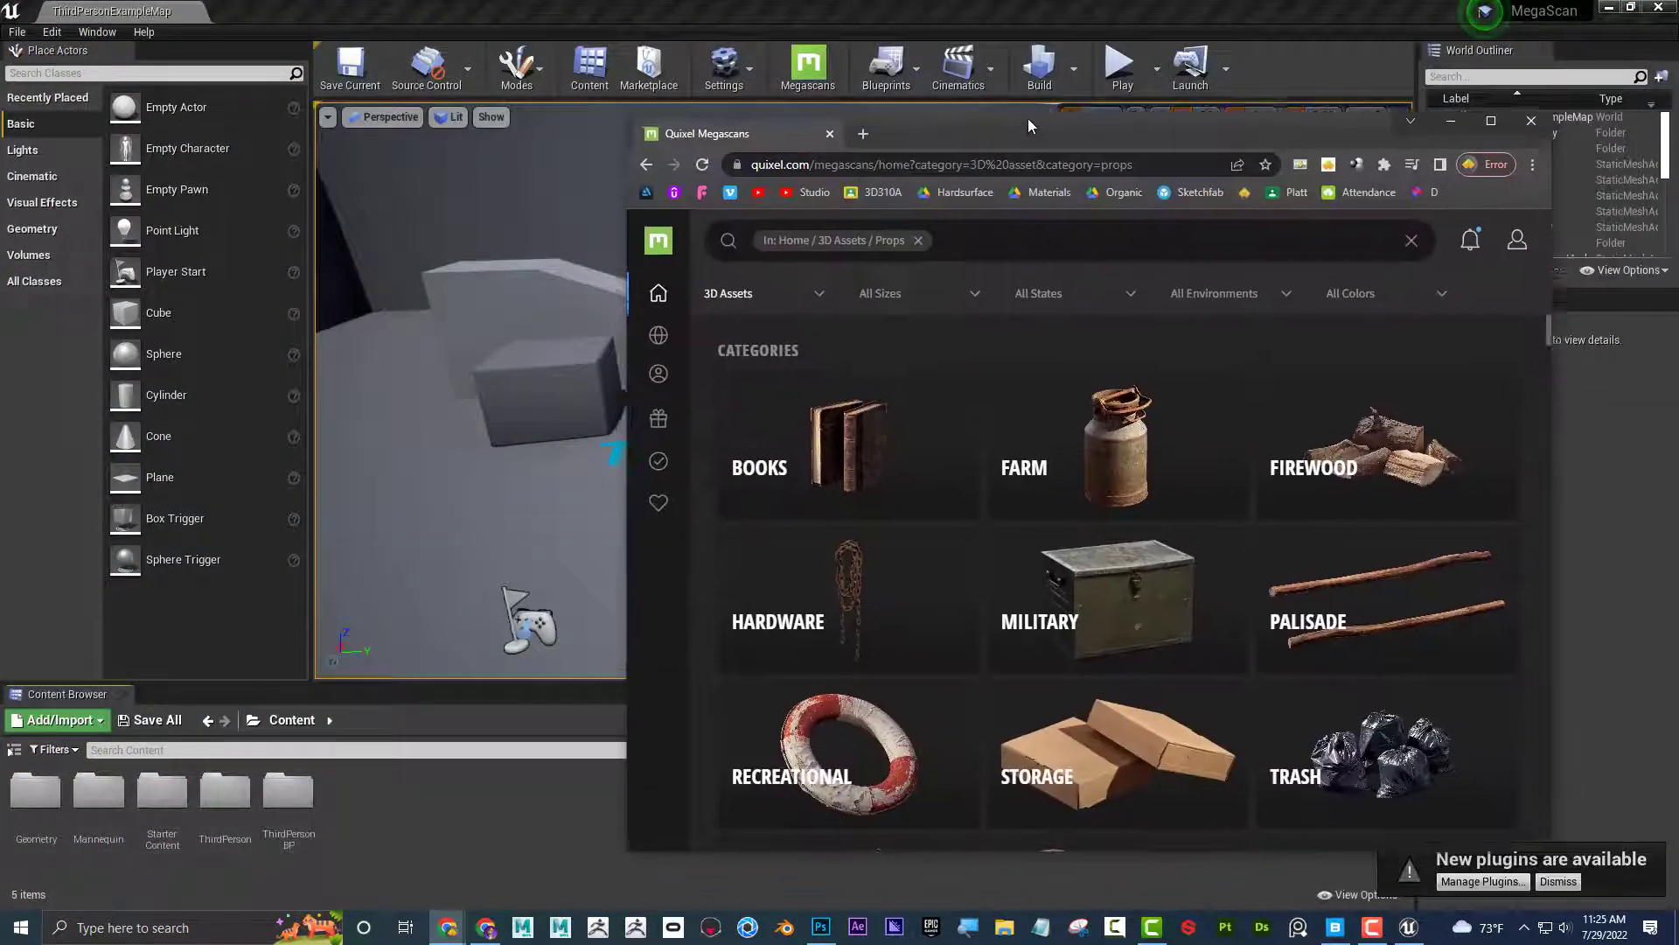
- Switch to the browser showing the Megascans Props category and maximize its window
left_click_drag(1027, 118, 780, 101)
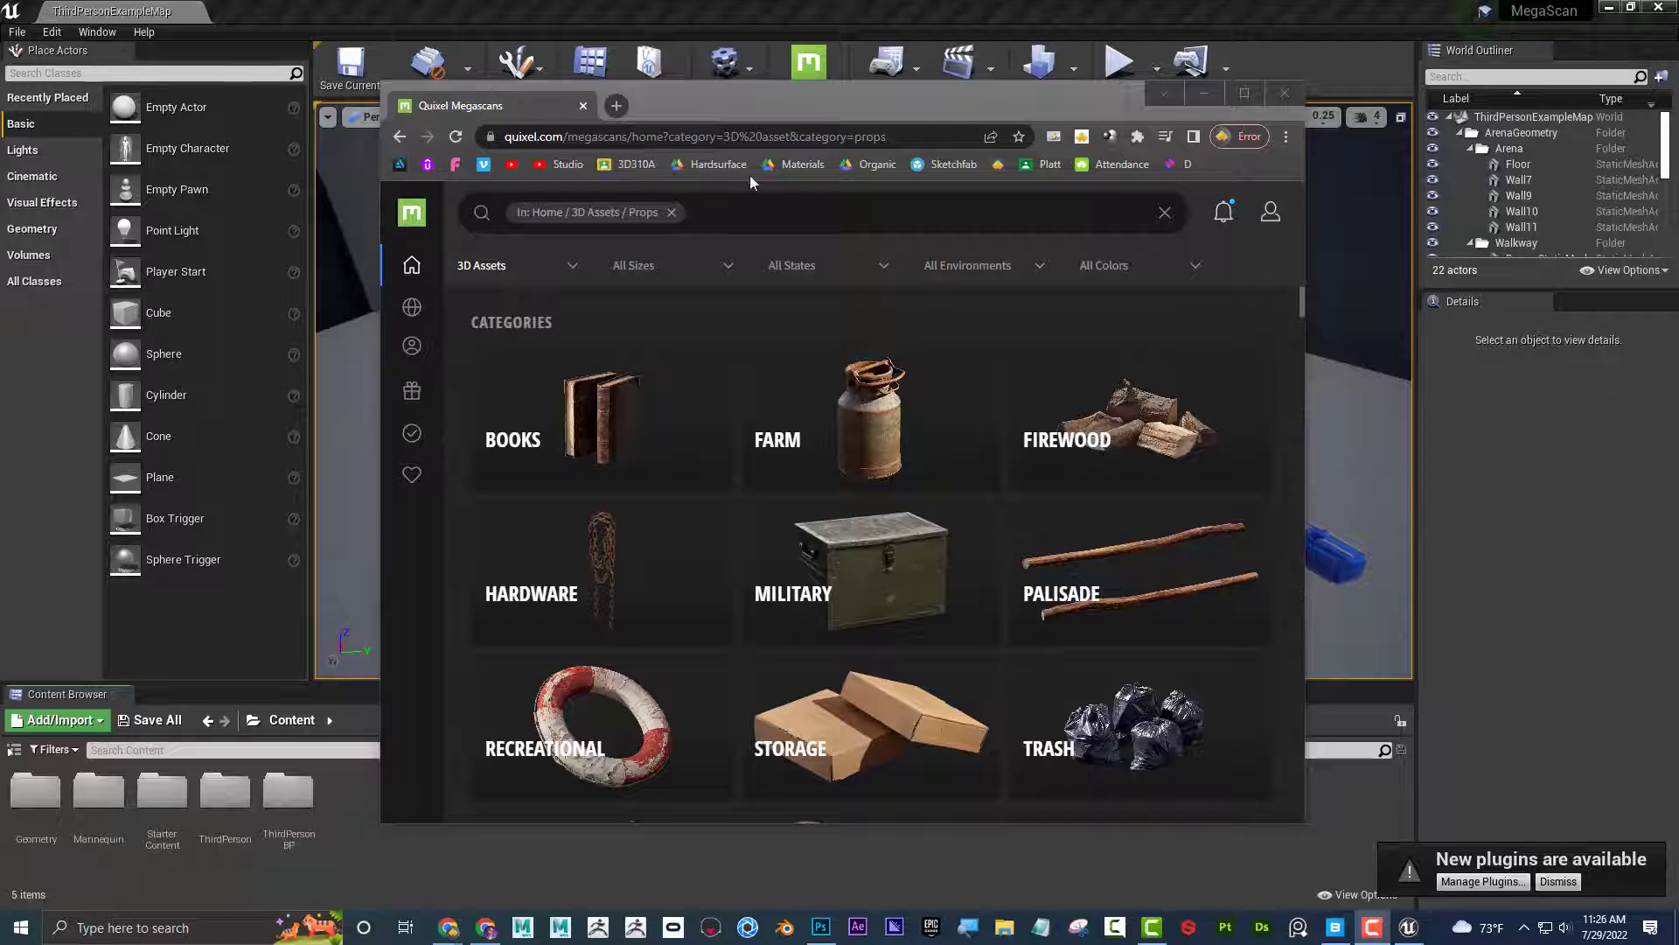
double_click(1158, 103)
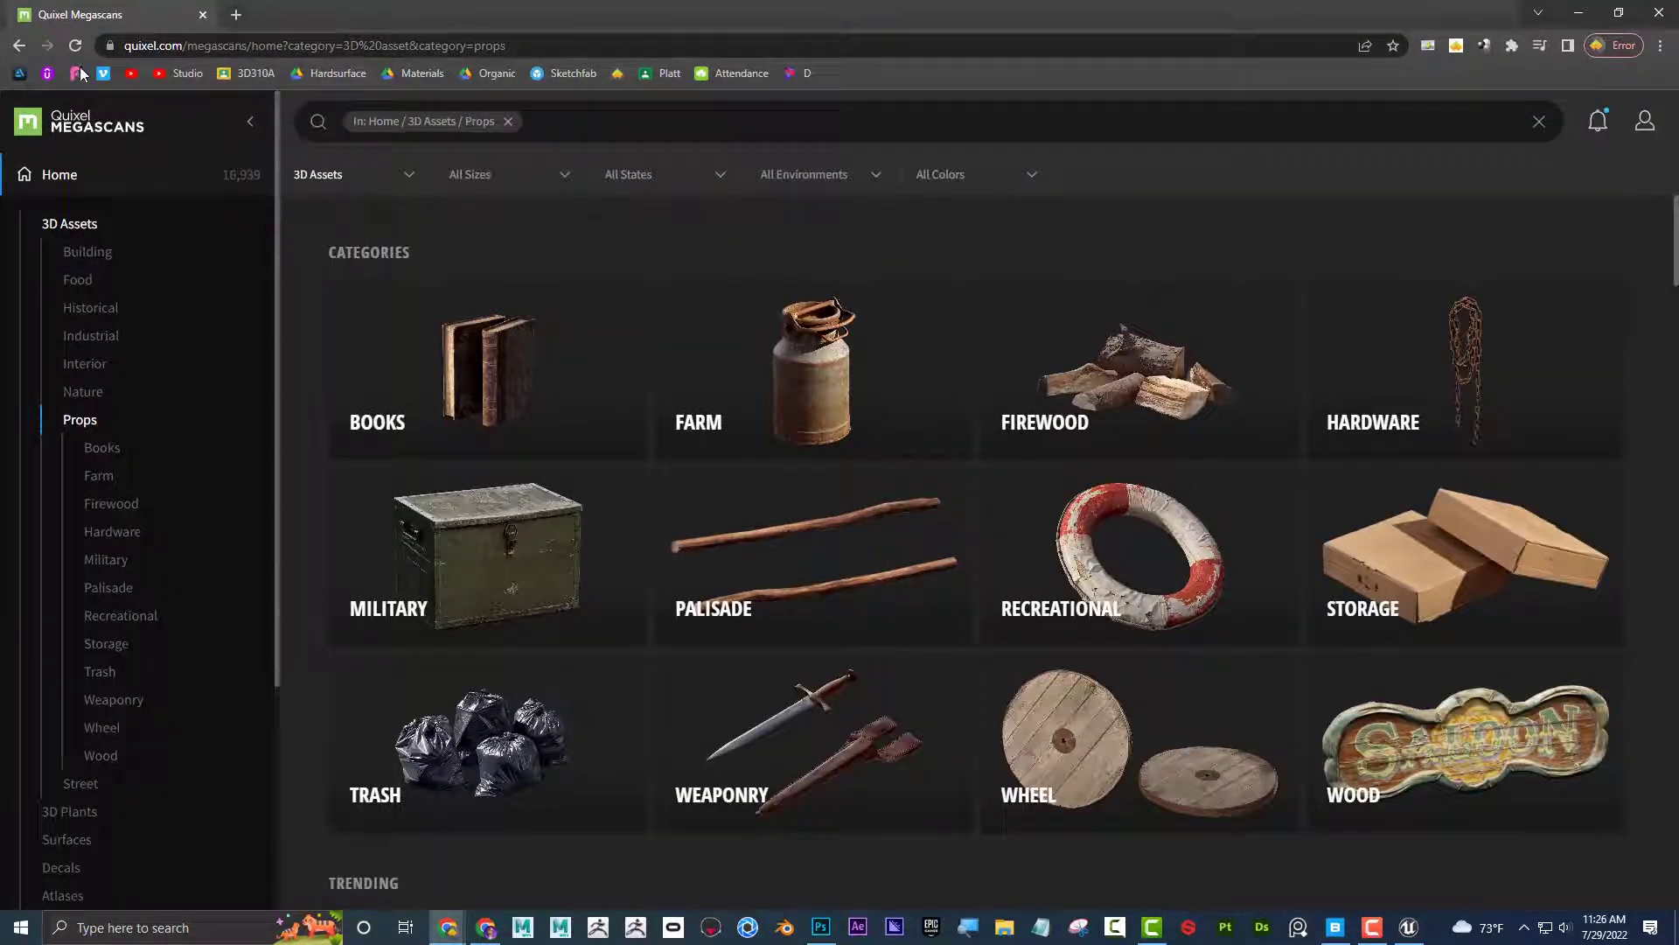
left_click(20, 44)
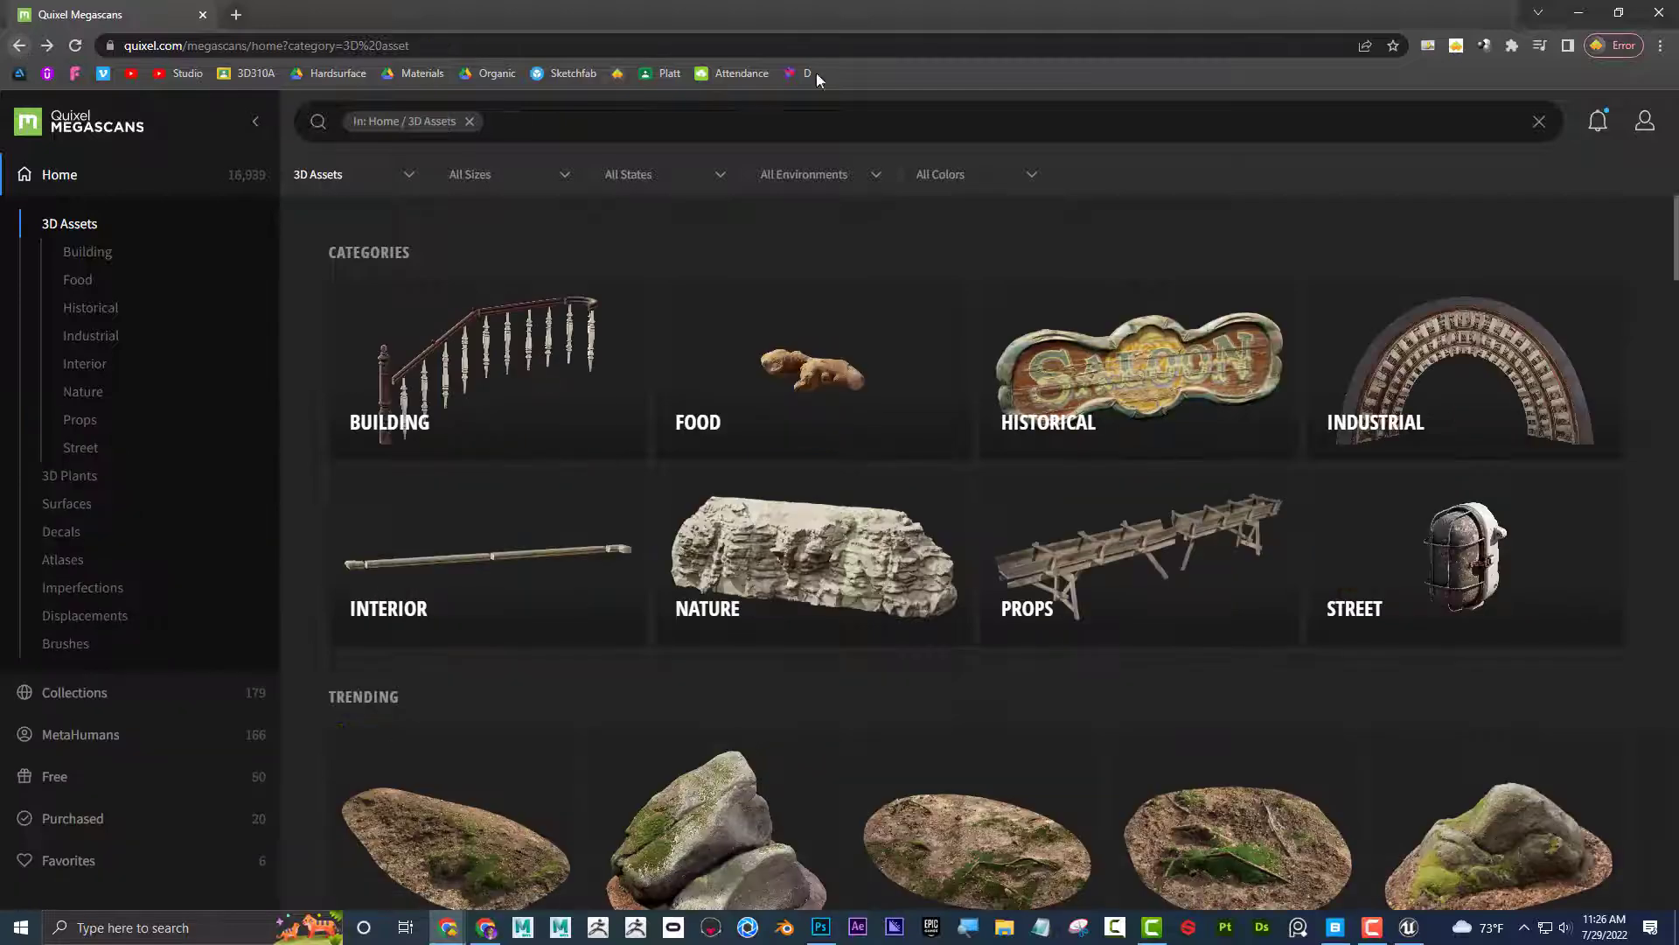
left_click(237, 15)
type("www.qu")
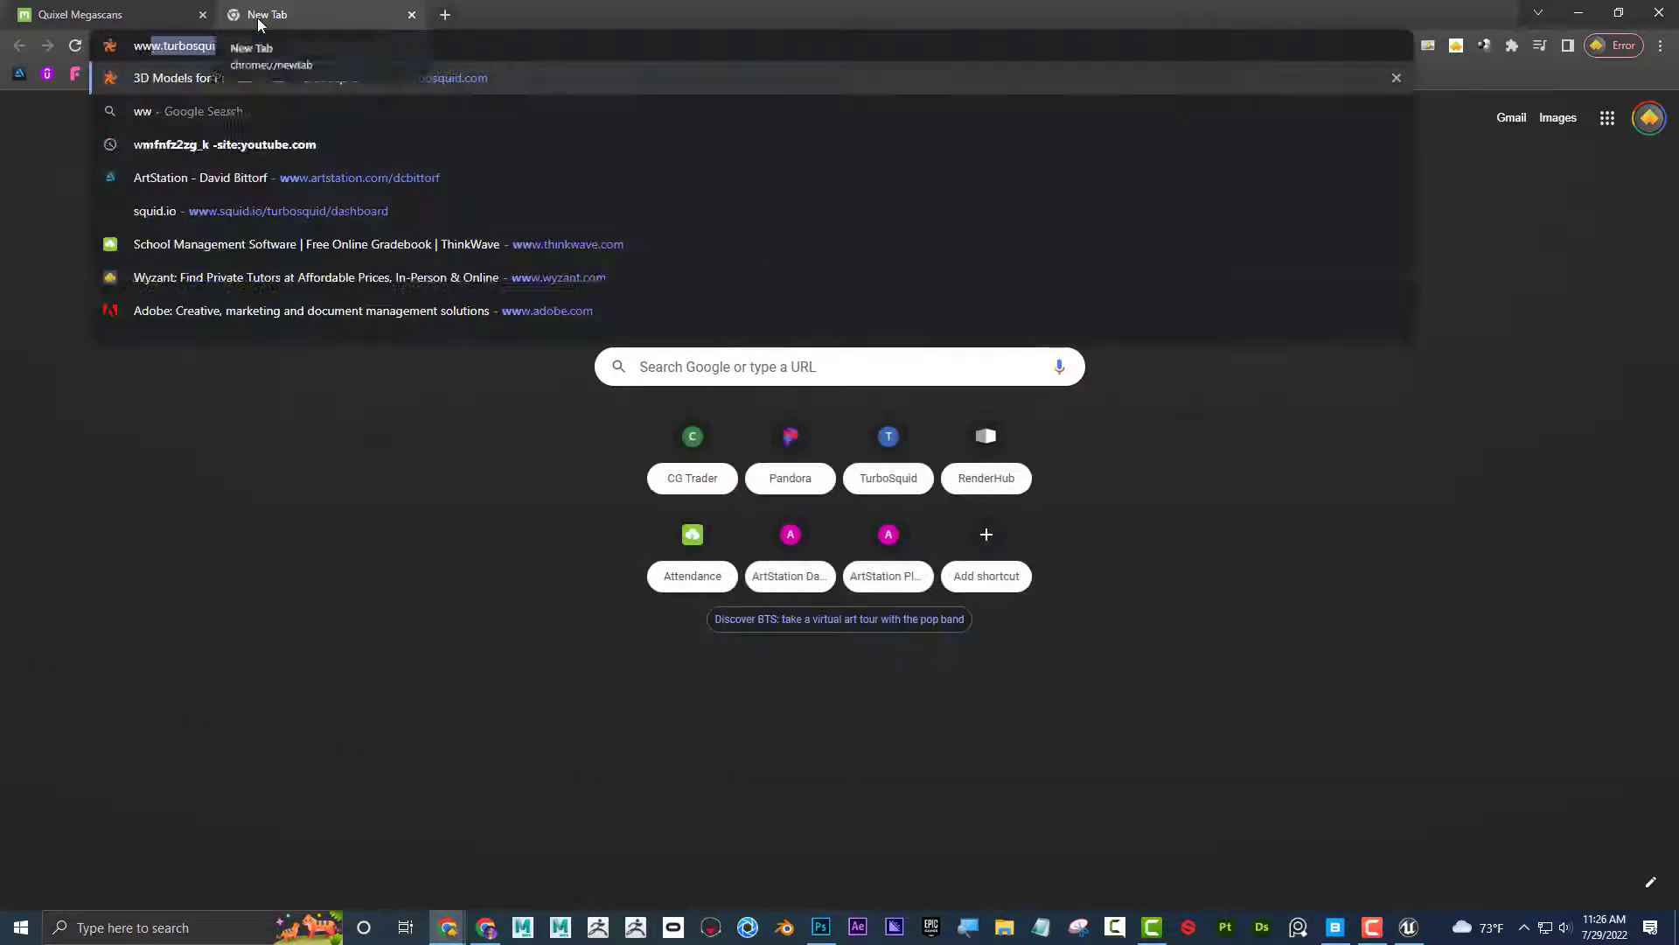
type("i")
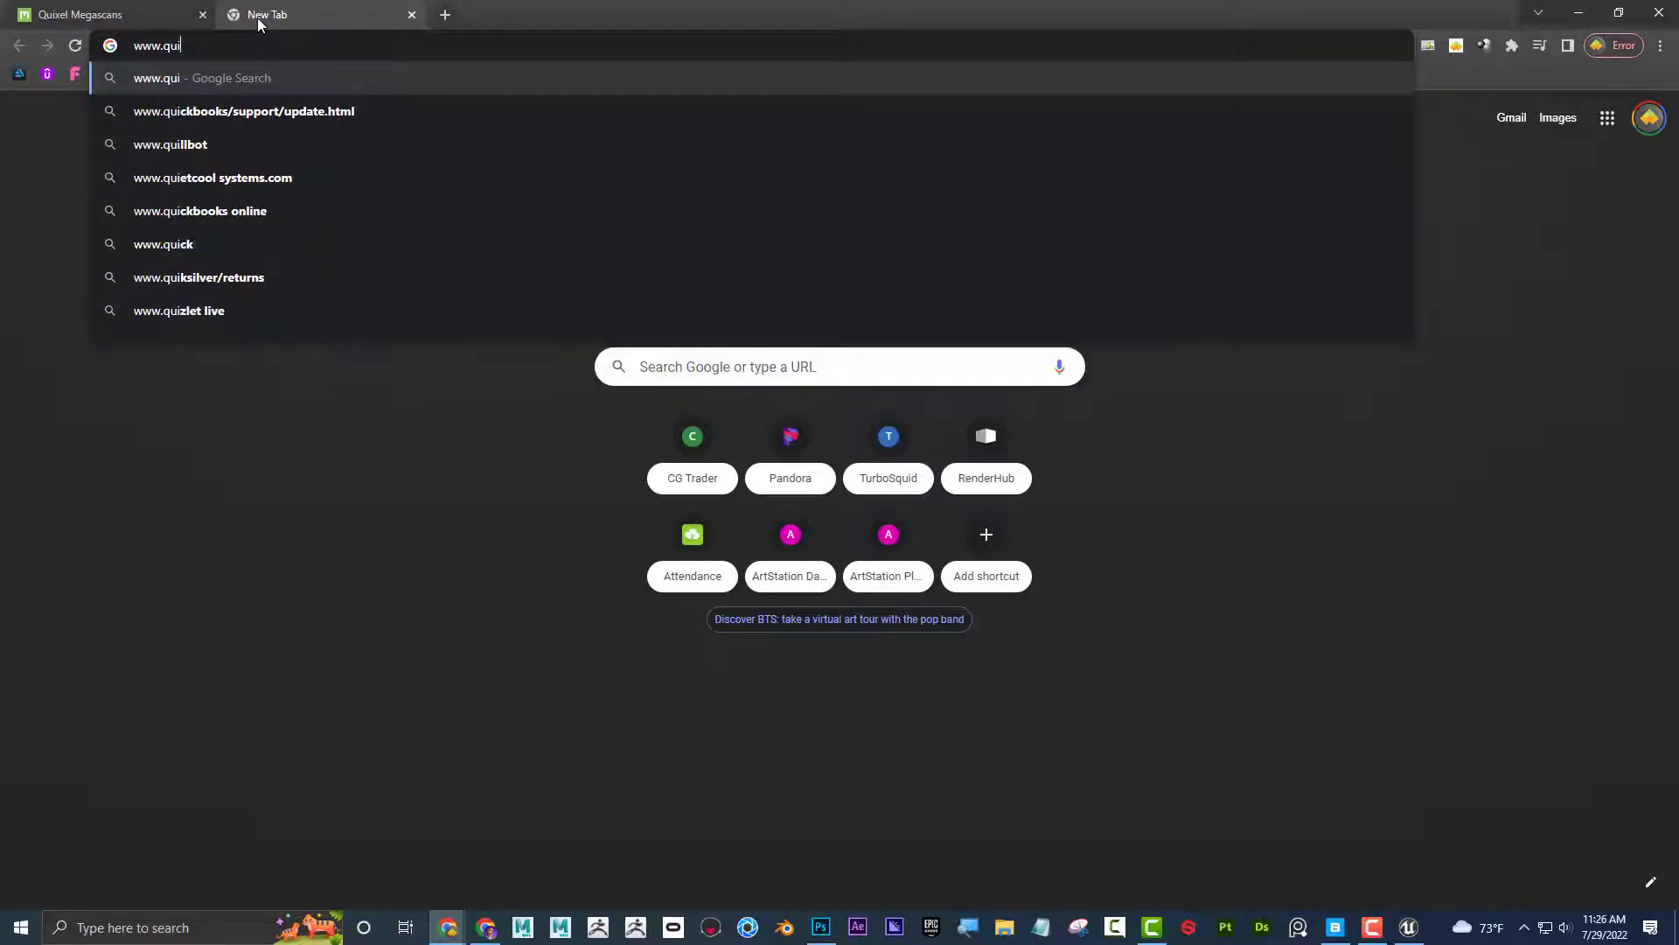
type("xel.com")
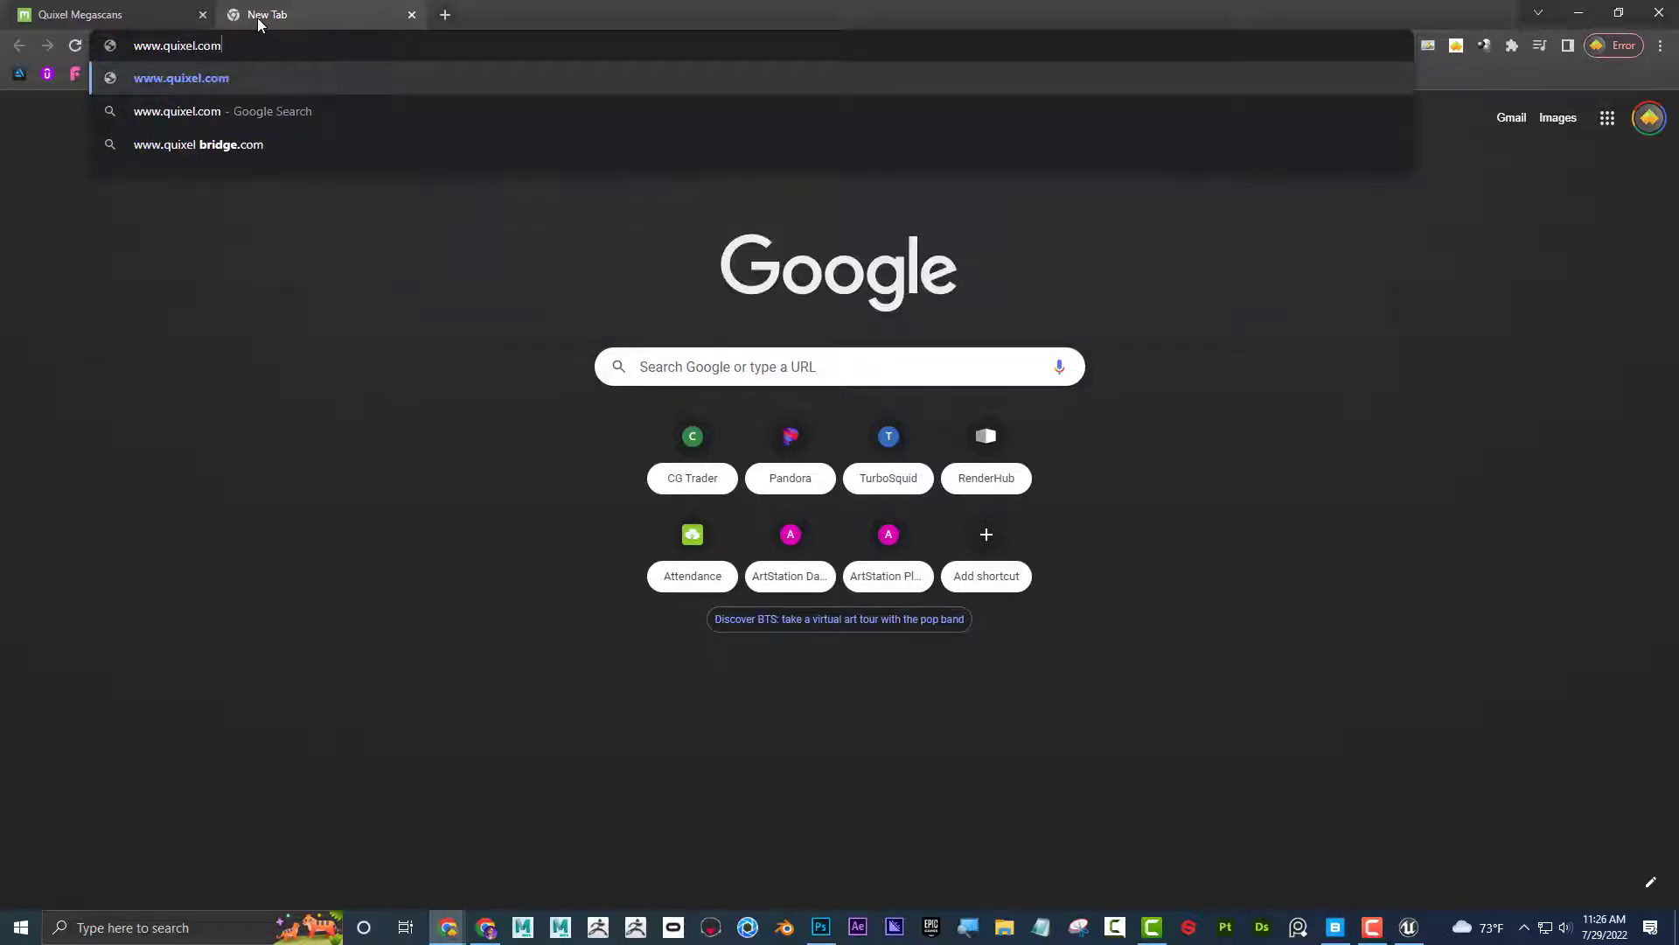
key("Return")
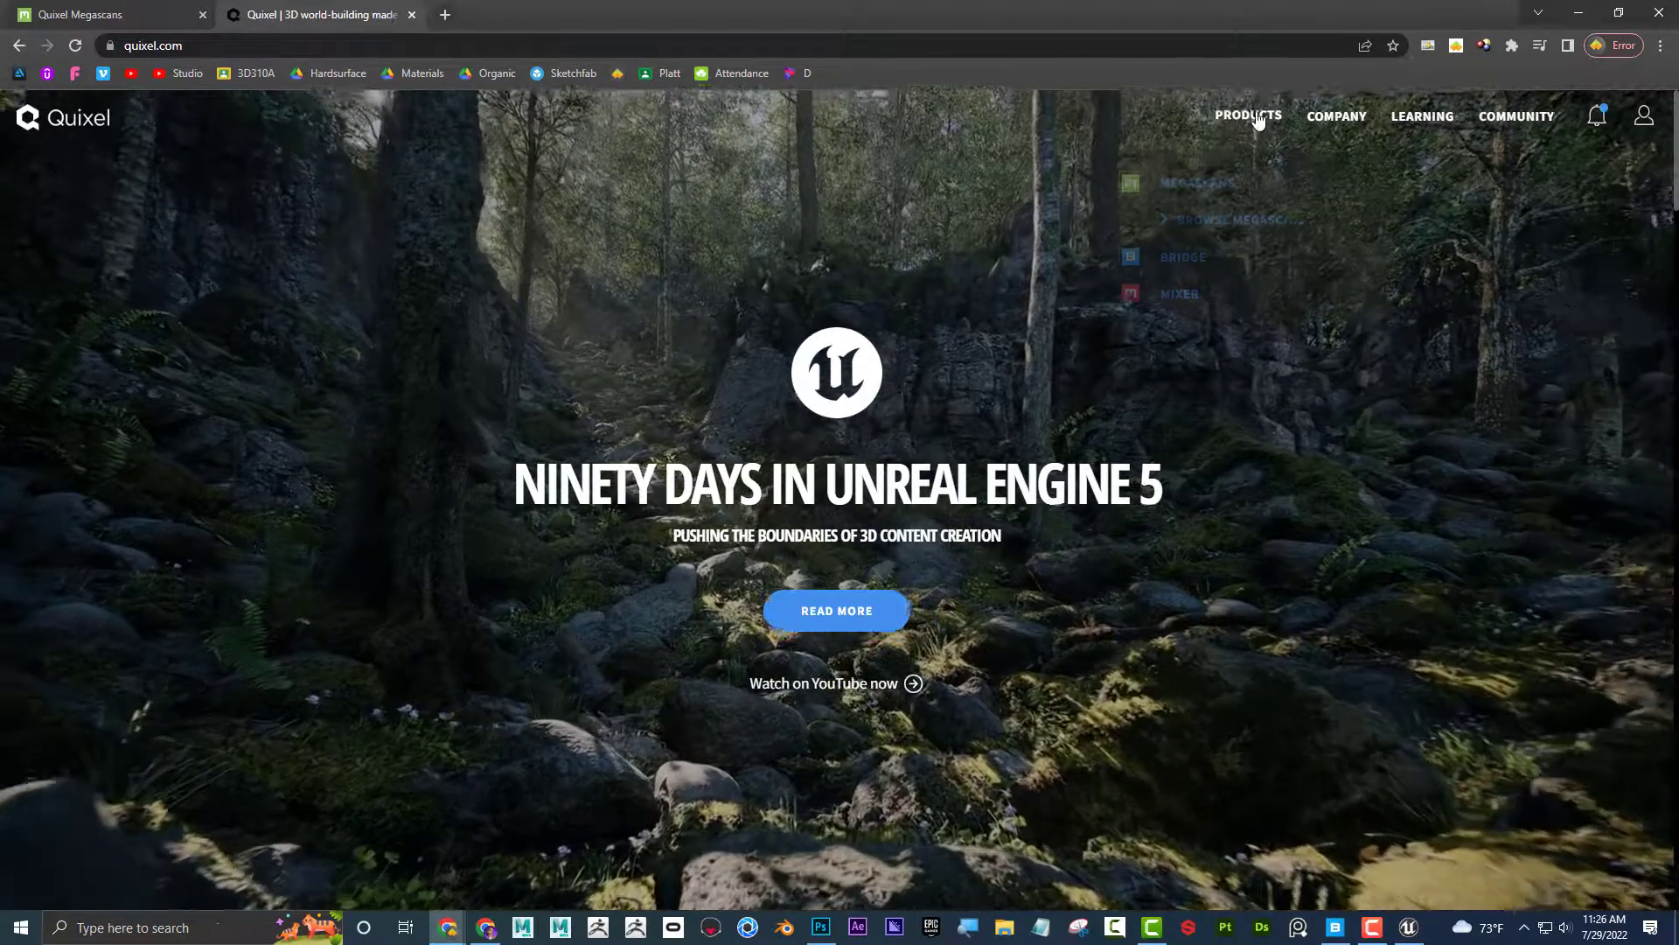
mouse_move(1248, 115)
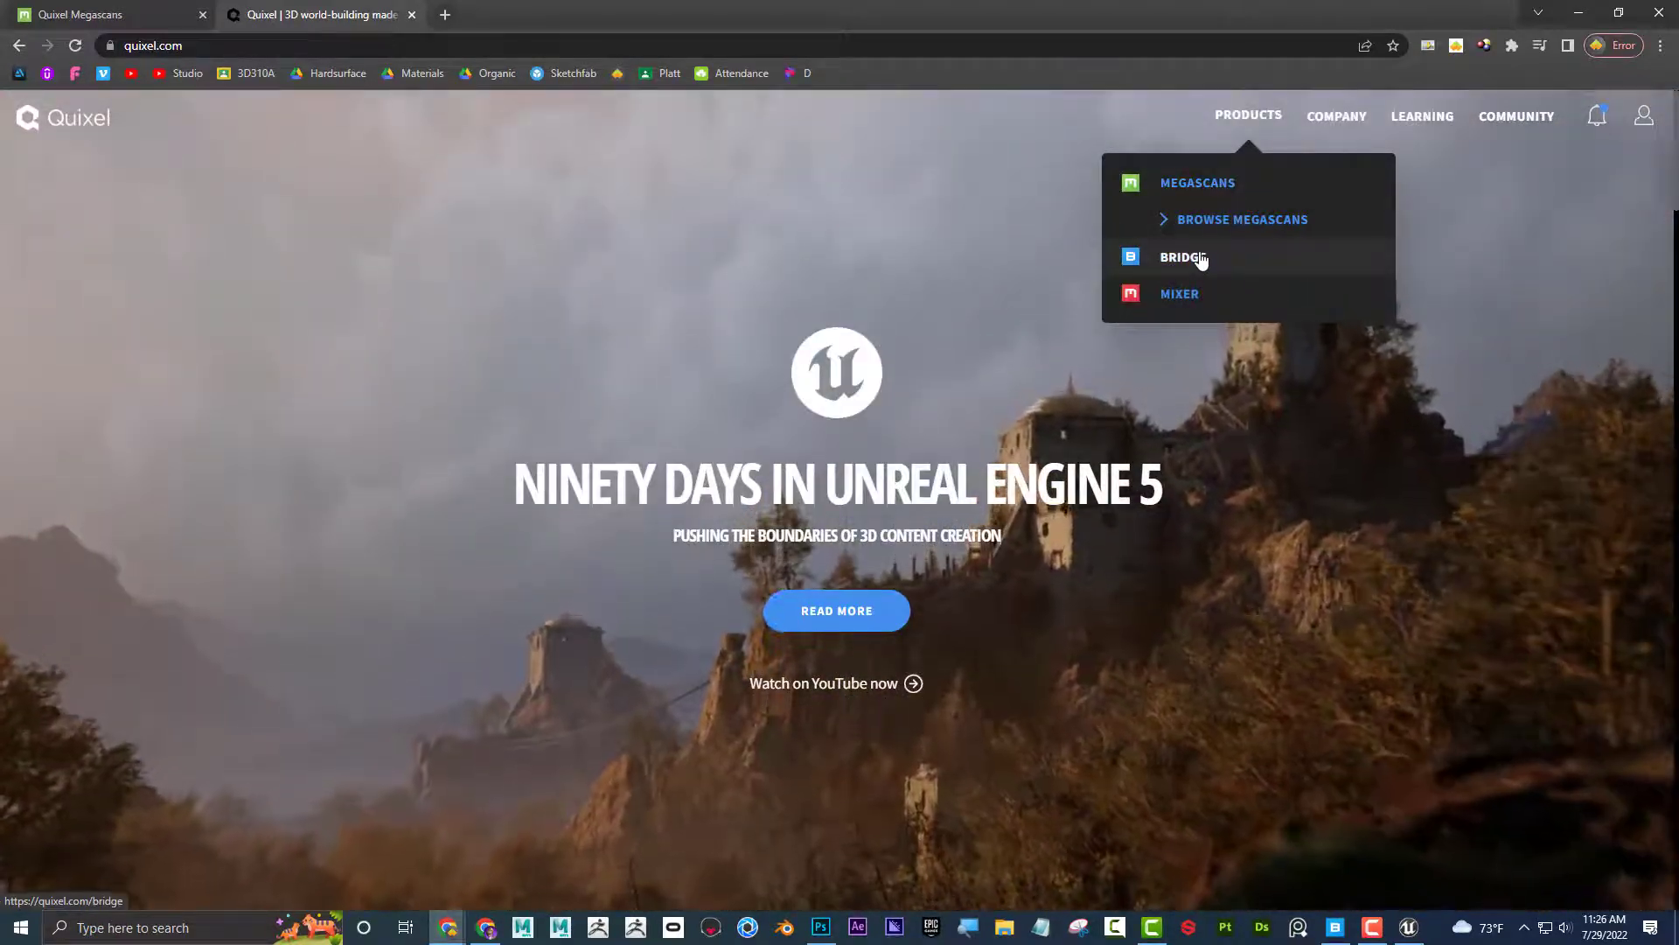
left_click(1185, 258)
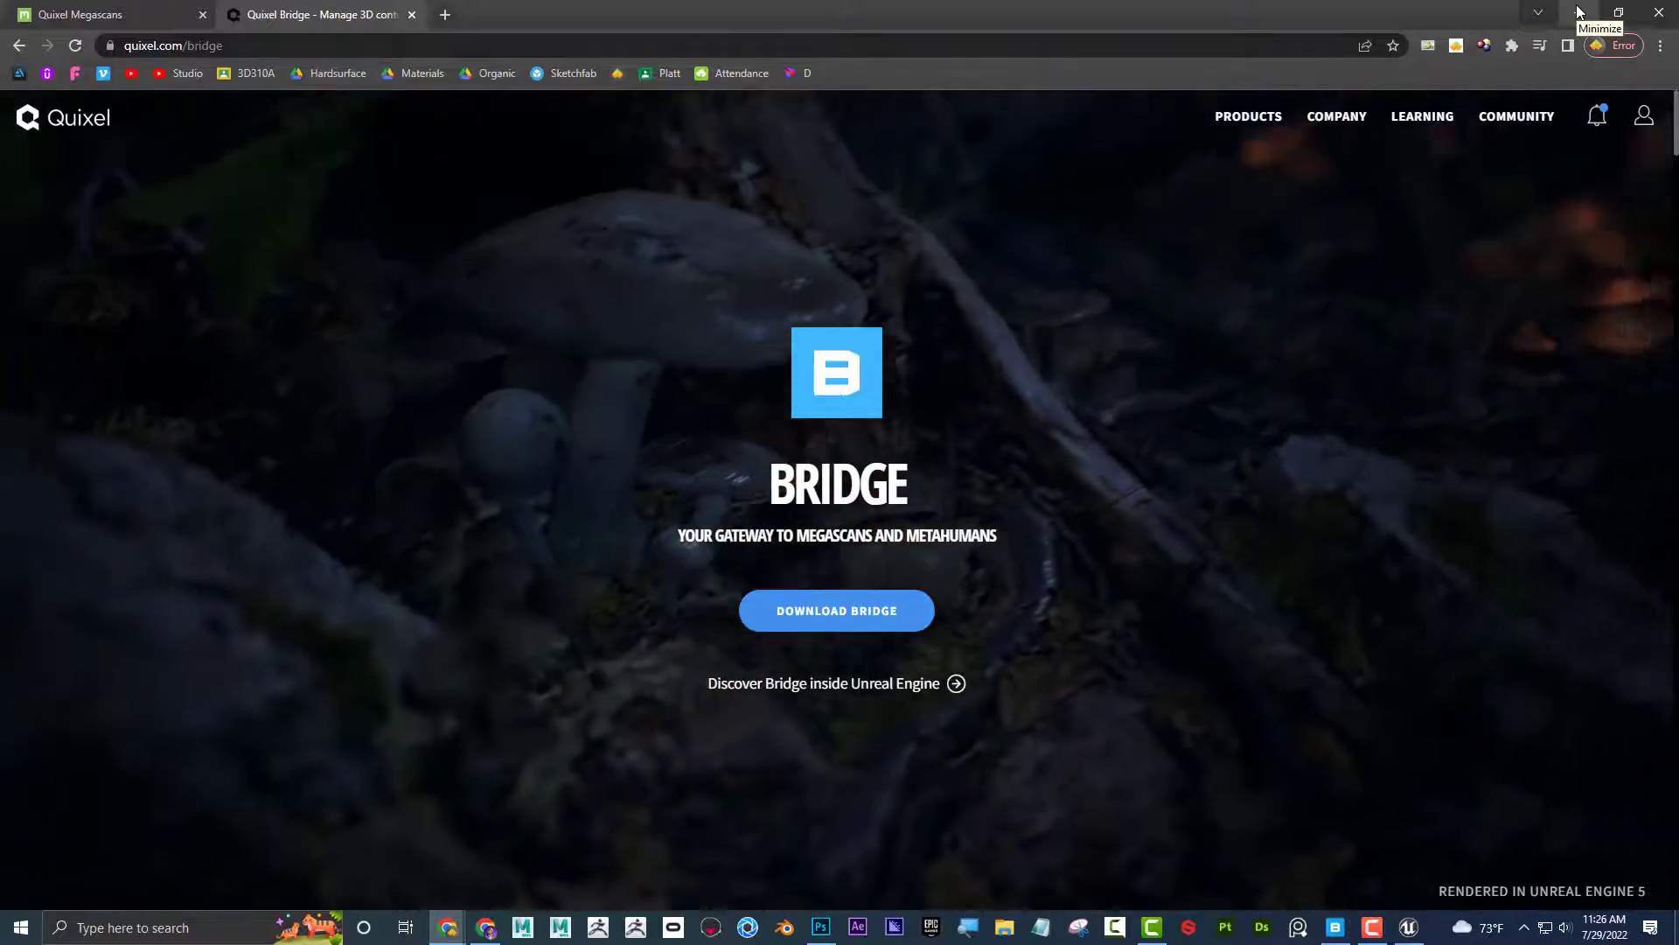
- Leave the browser for the Unreal editor, open Quixel Bridge in an enlarged window and check the signed-in account
left_click(1579, 13)
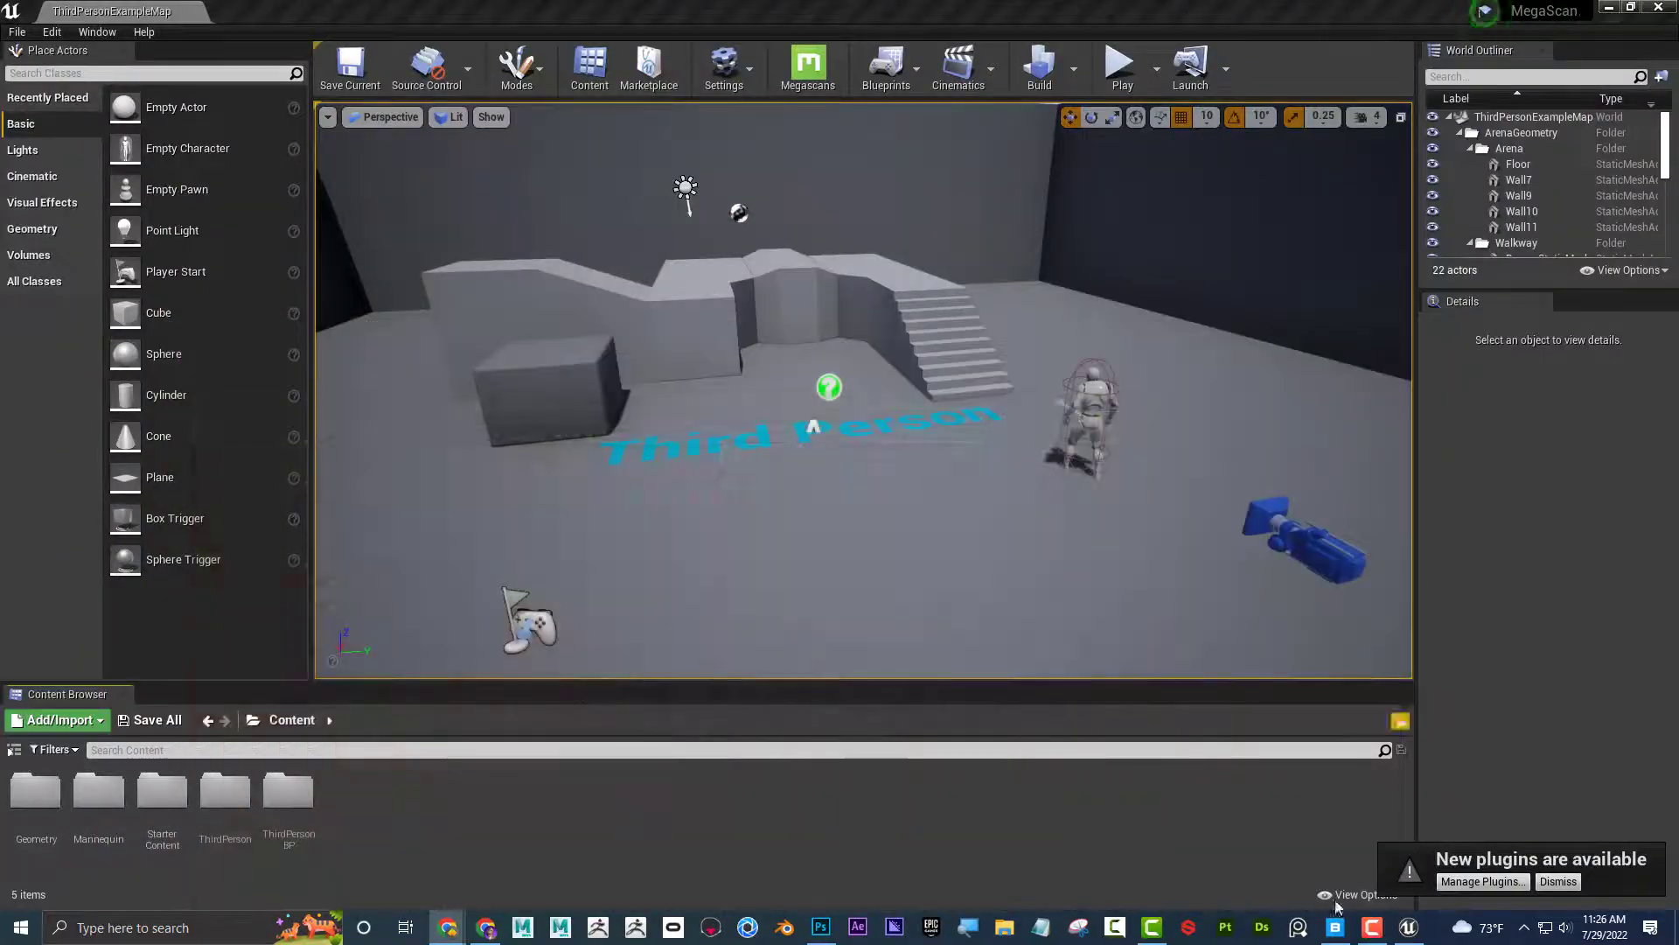
mouse_move(1340, 928)
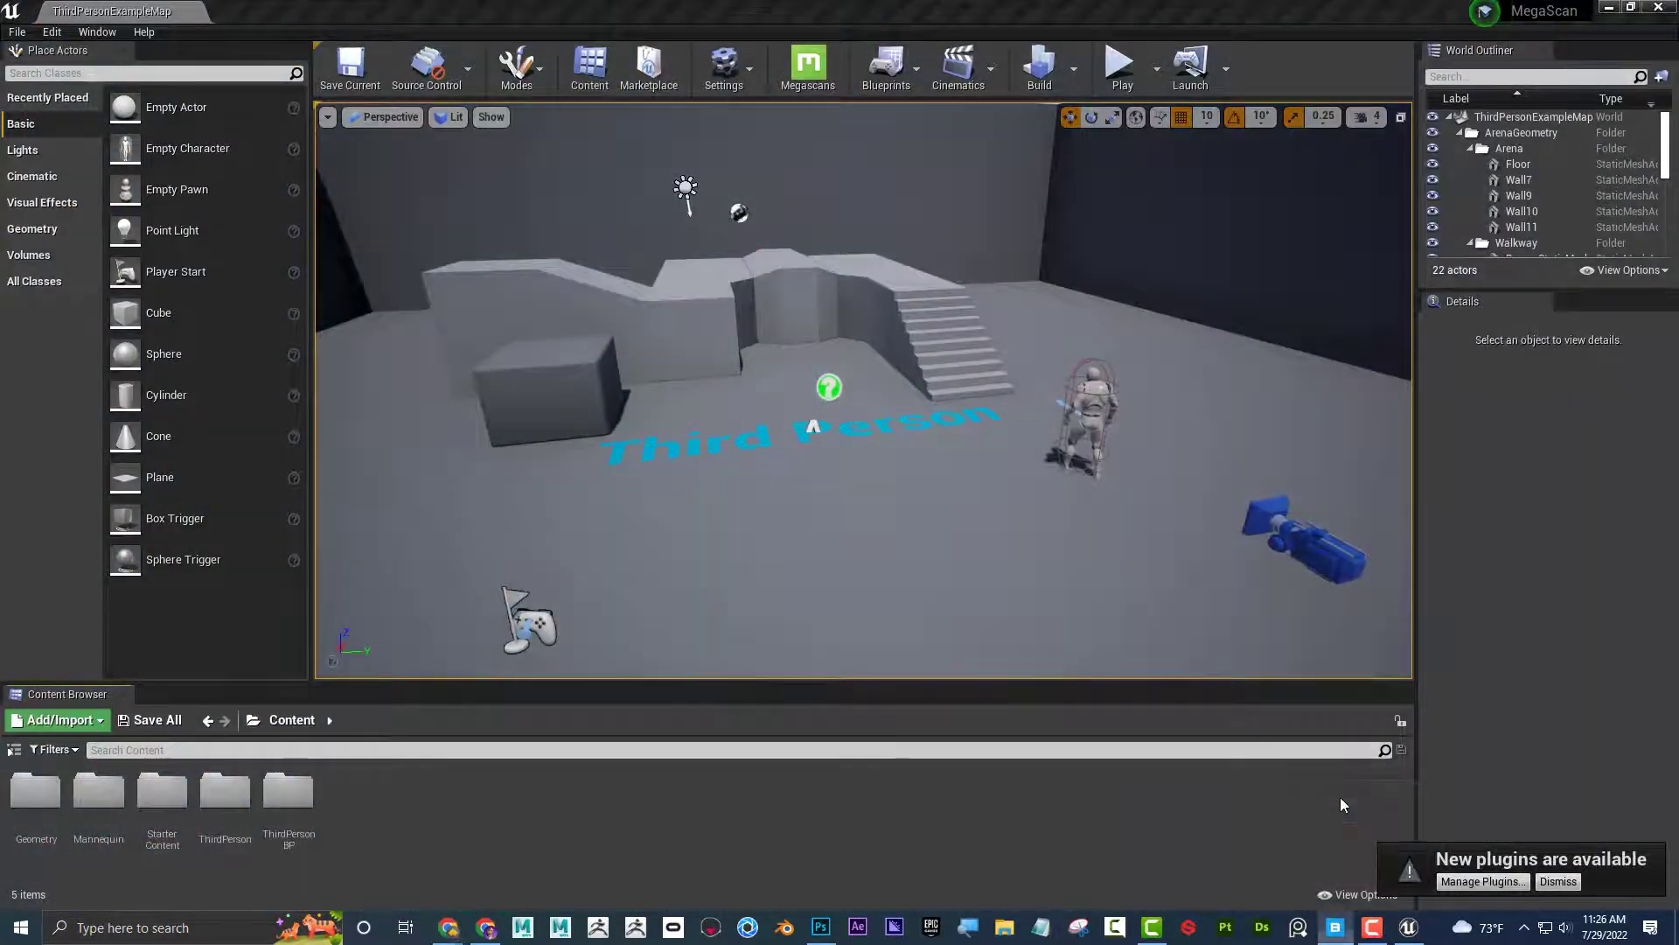
left_click(807, 63)
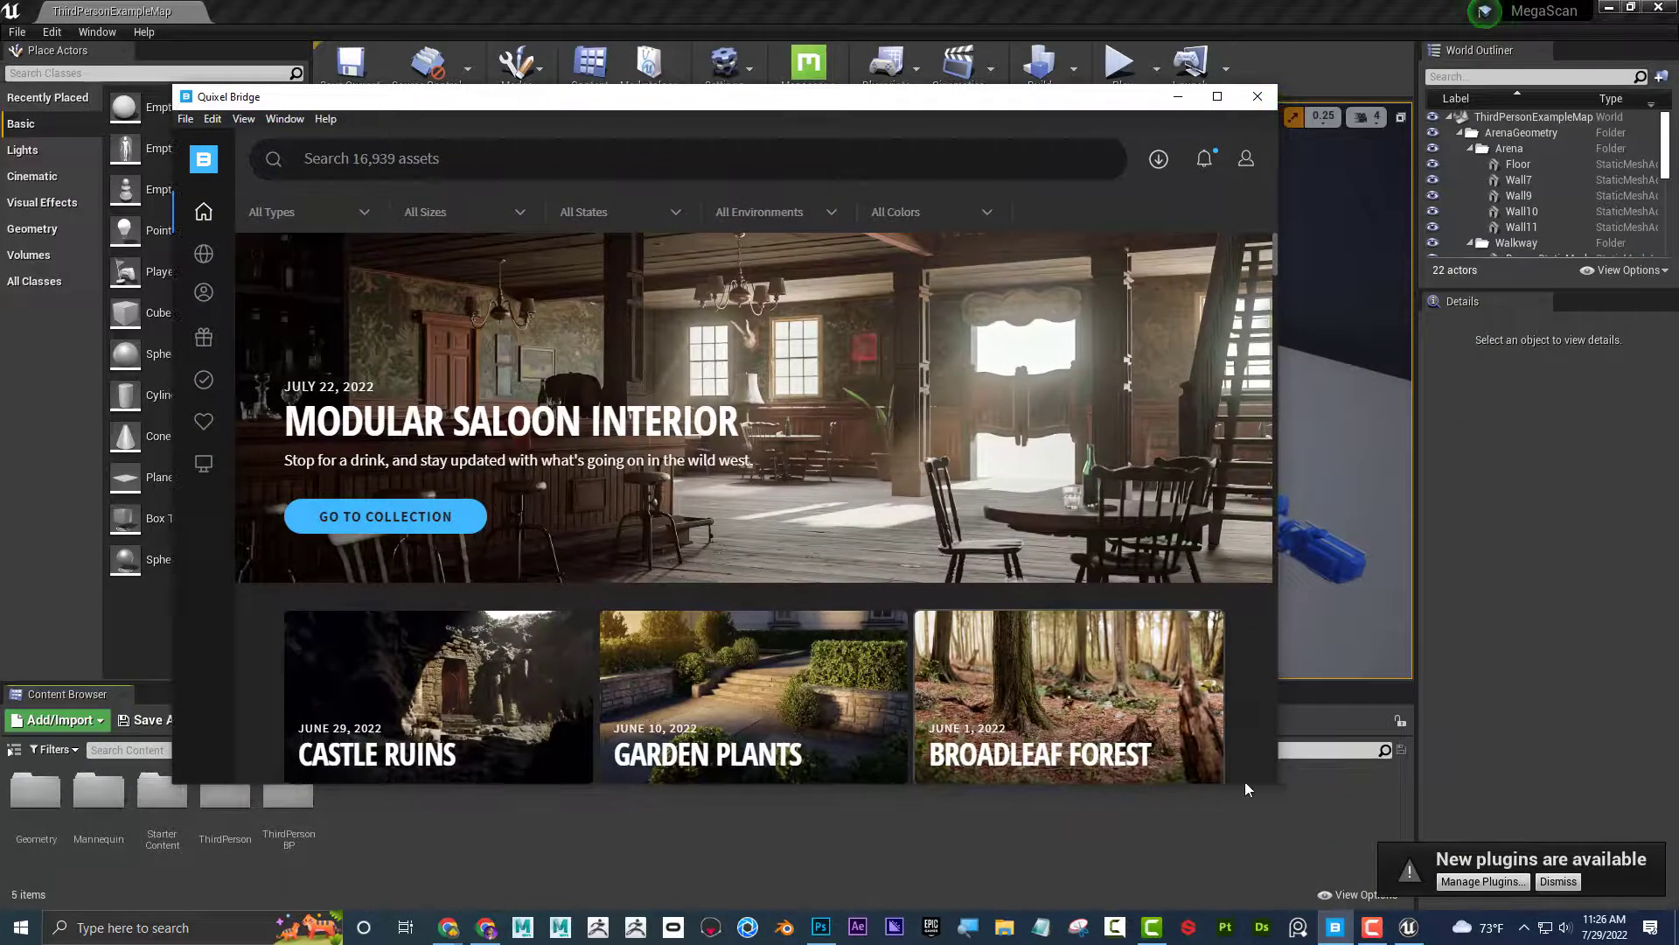
left_click_drag(1276, 786, 1598, 892)
mouse_move(1147, 98)
left_mouse_down()
mouse_move(1114, 91)
mouse_move(1155, 95)
mouse_move(1131, 92)
left_mouse_up()
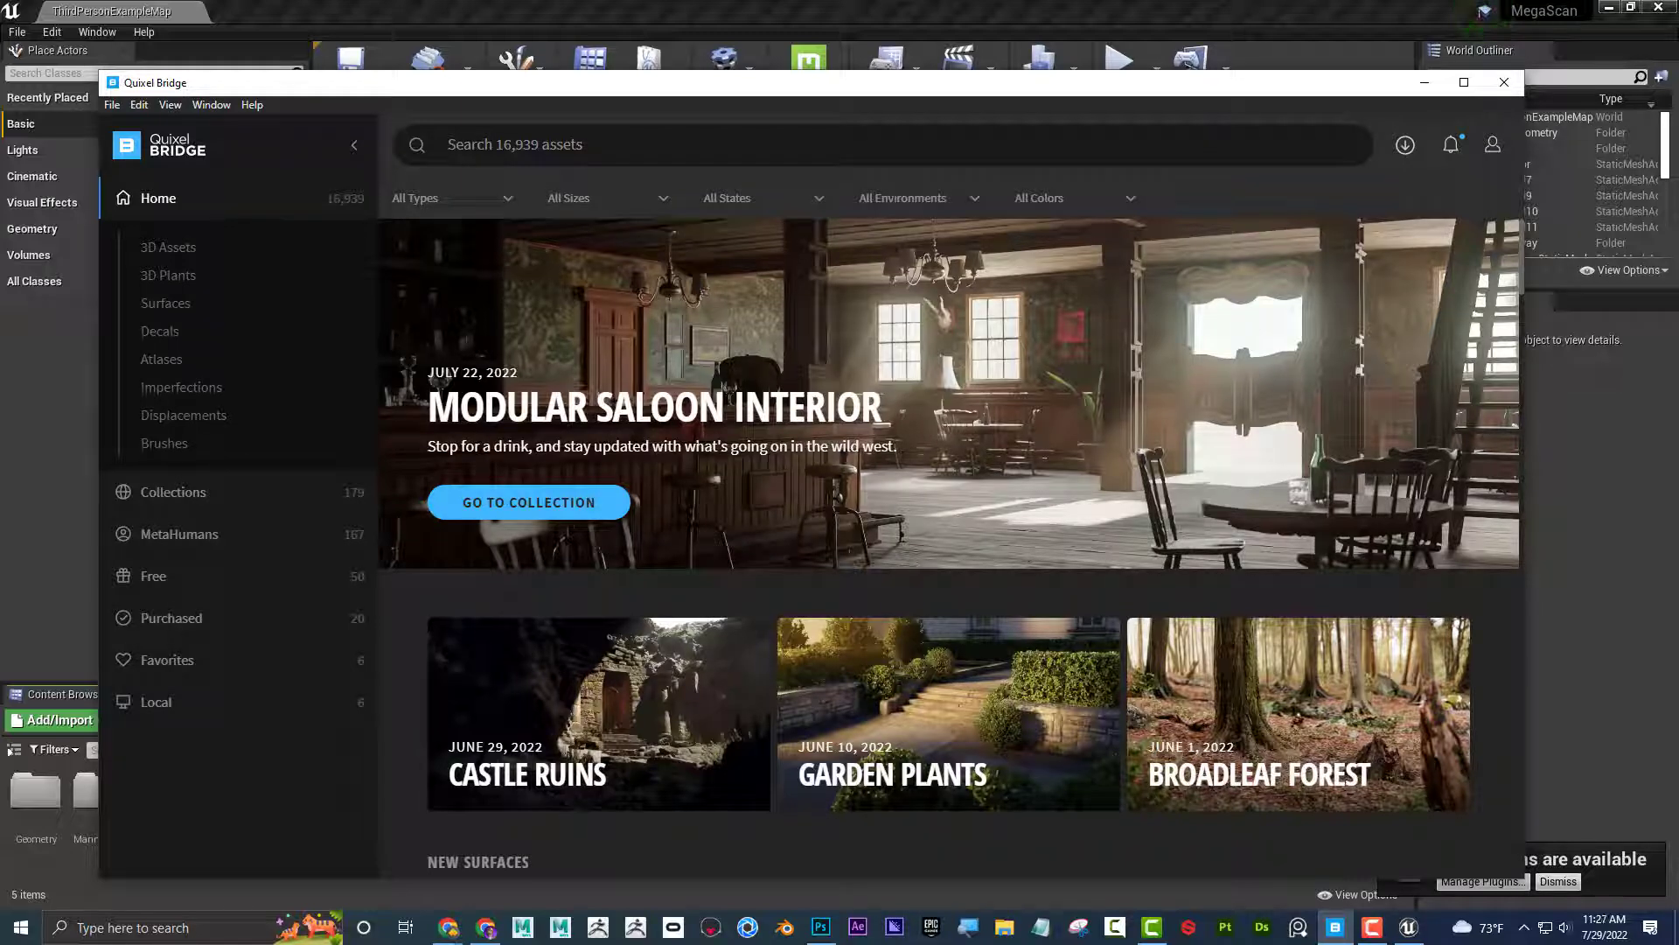
left_click(1492, 149)
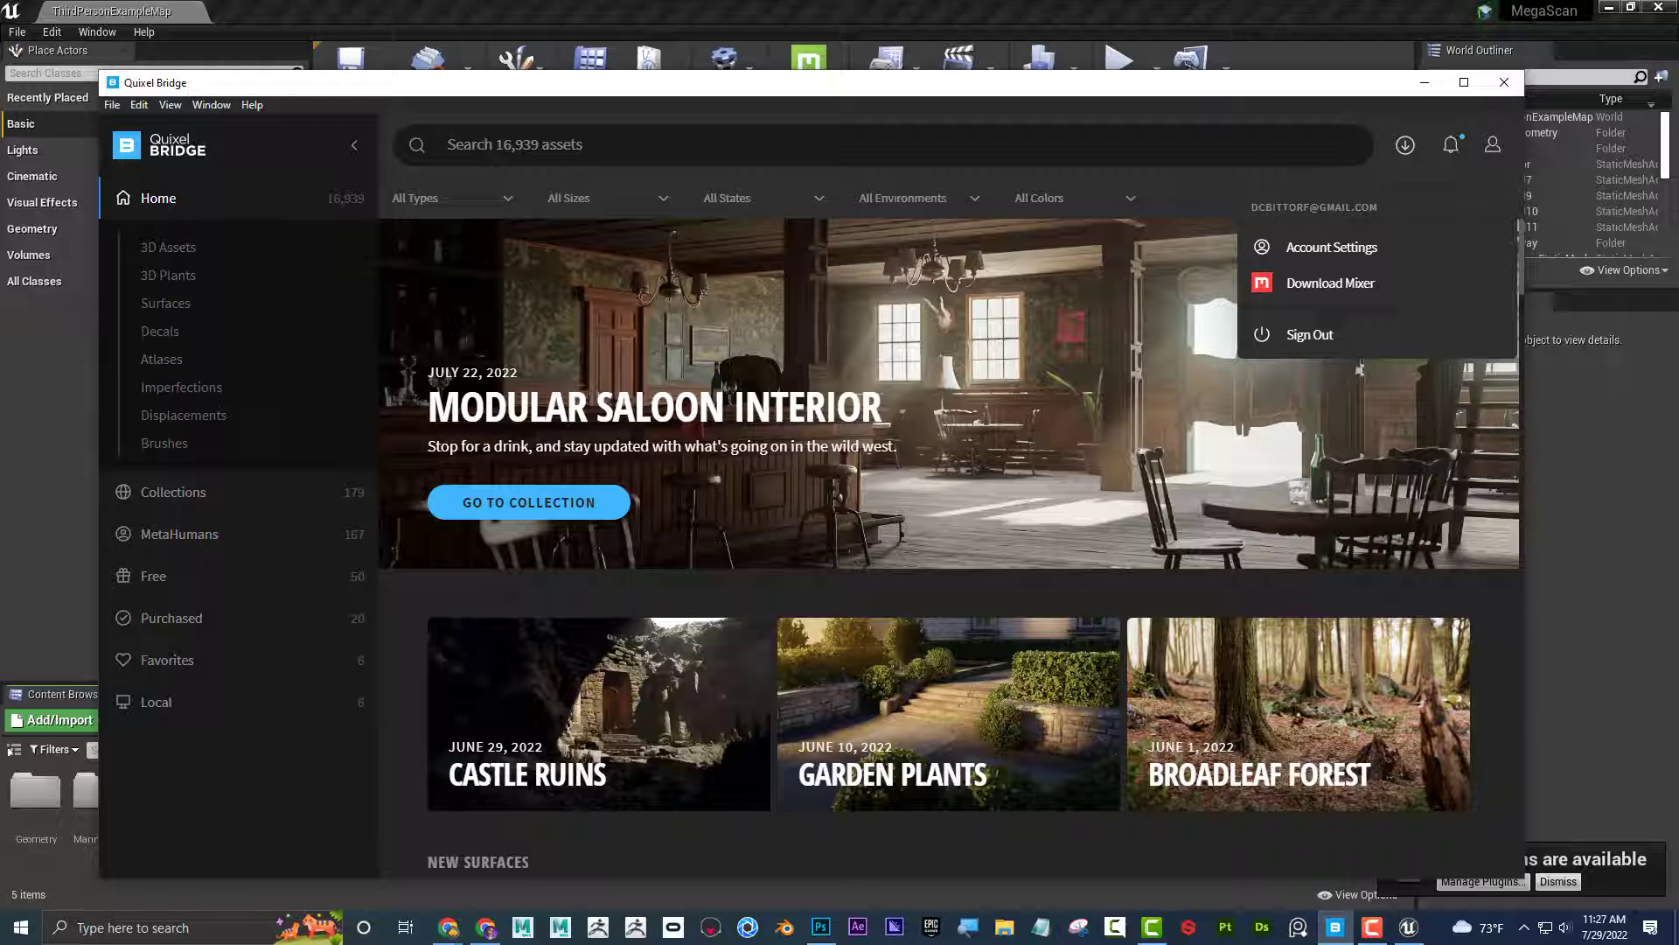
left_click(1184, 239)
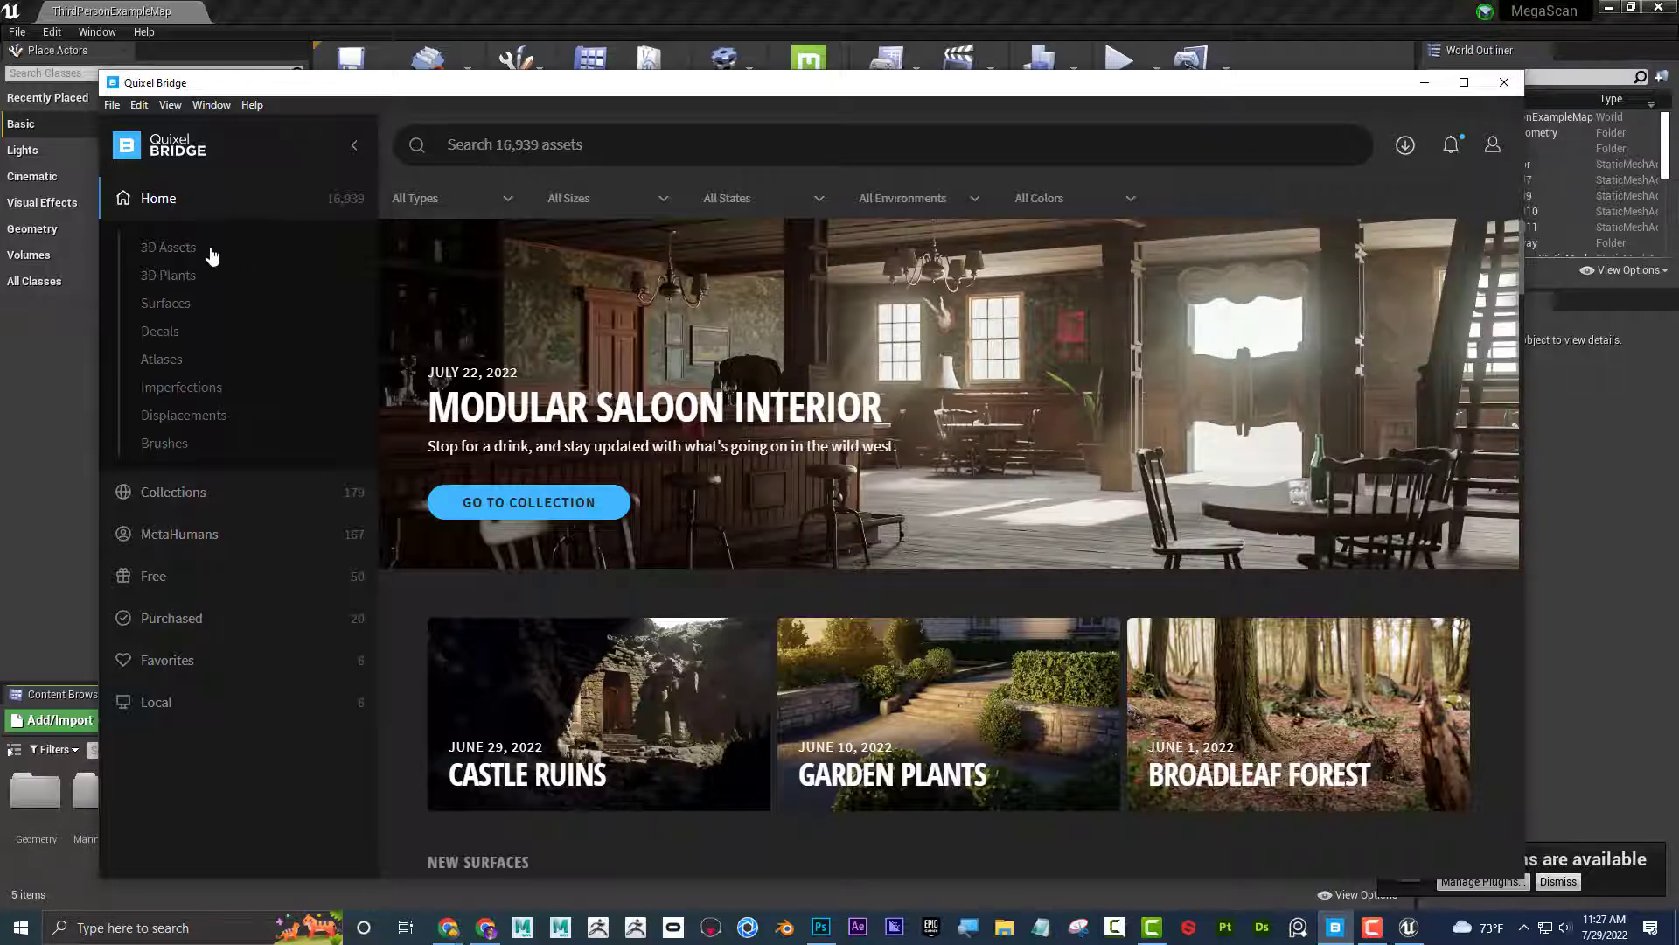
- Browse the 3D Assets category in Bridge and open the details of the trending Mossy Forest Boulder
left_click(167, 249)
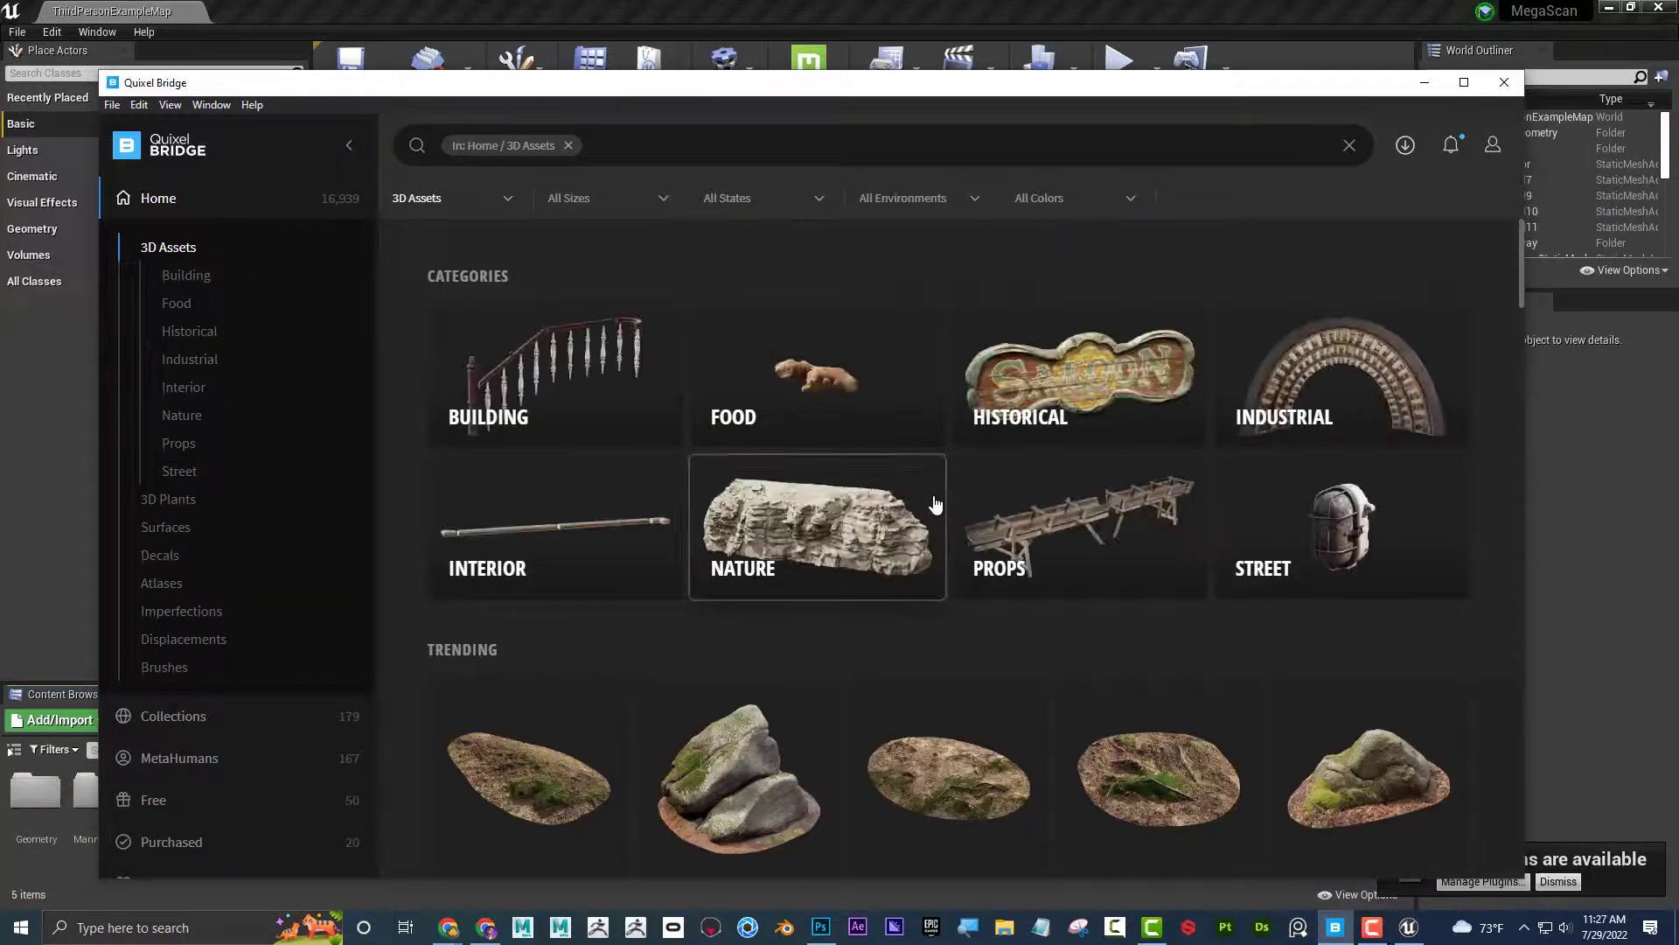
scroll(933, 501, "down", 5)
scroll(936, 505, "down", 2)
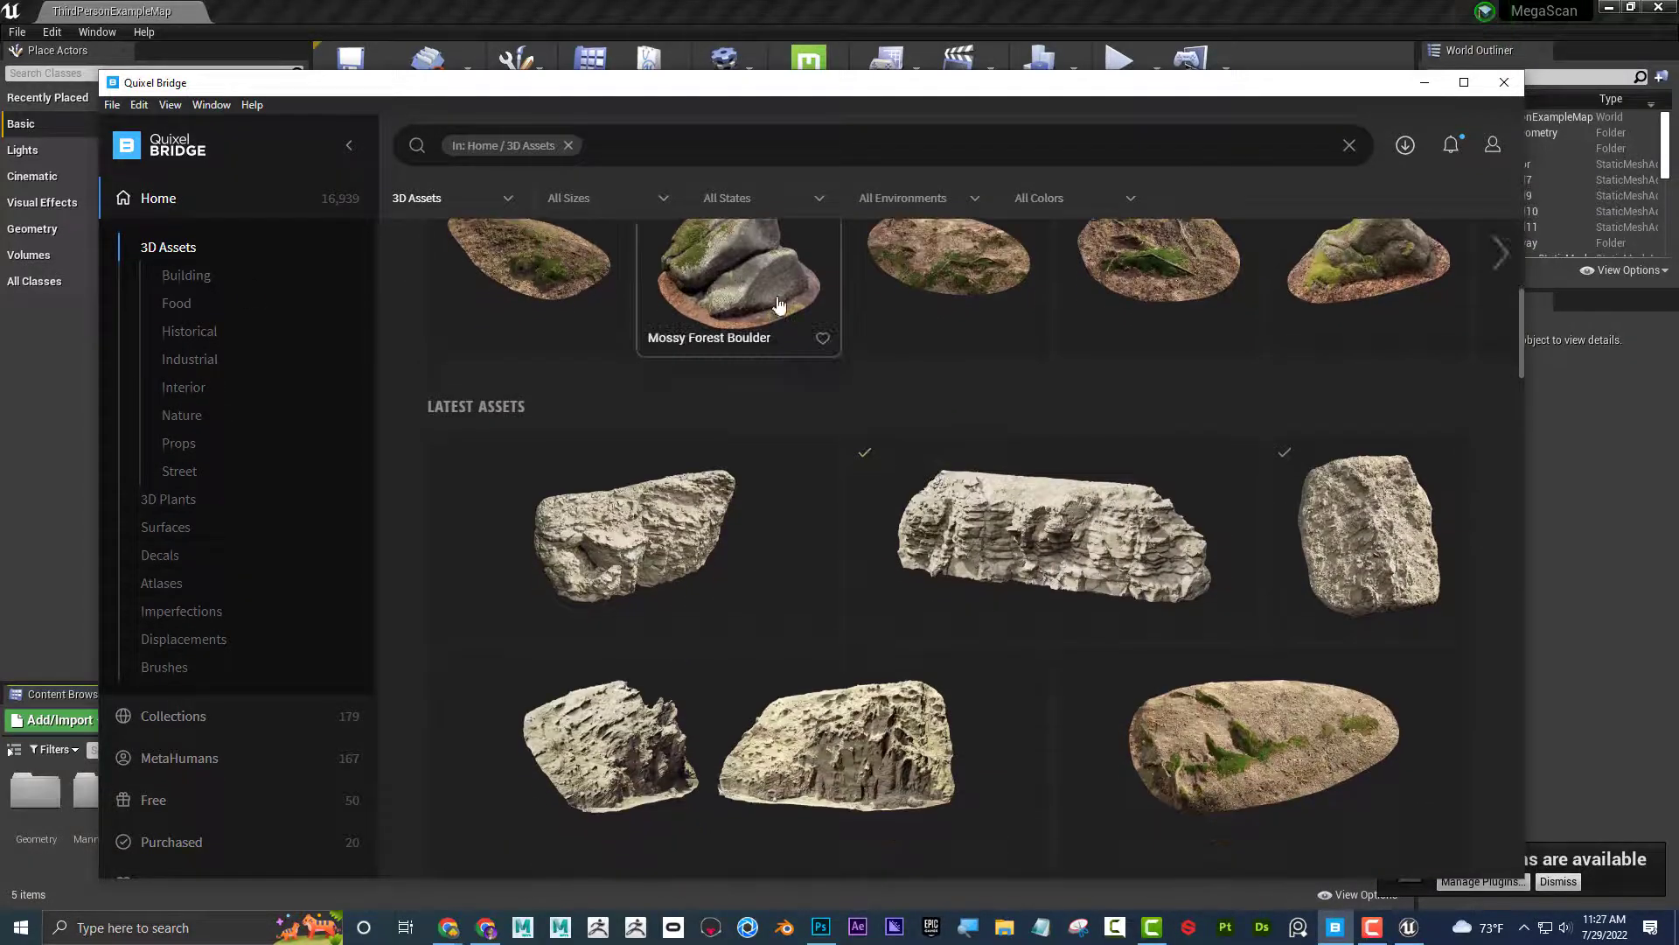
scroll(1295, 630, "down", 1)
scroll(1288, 644, "down", 7)
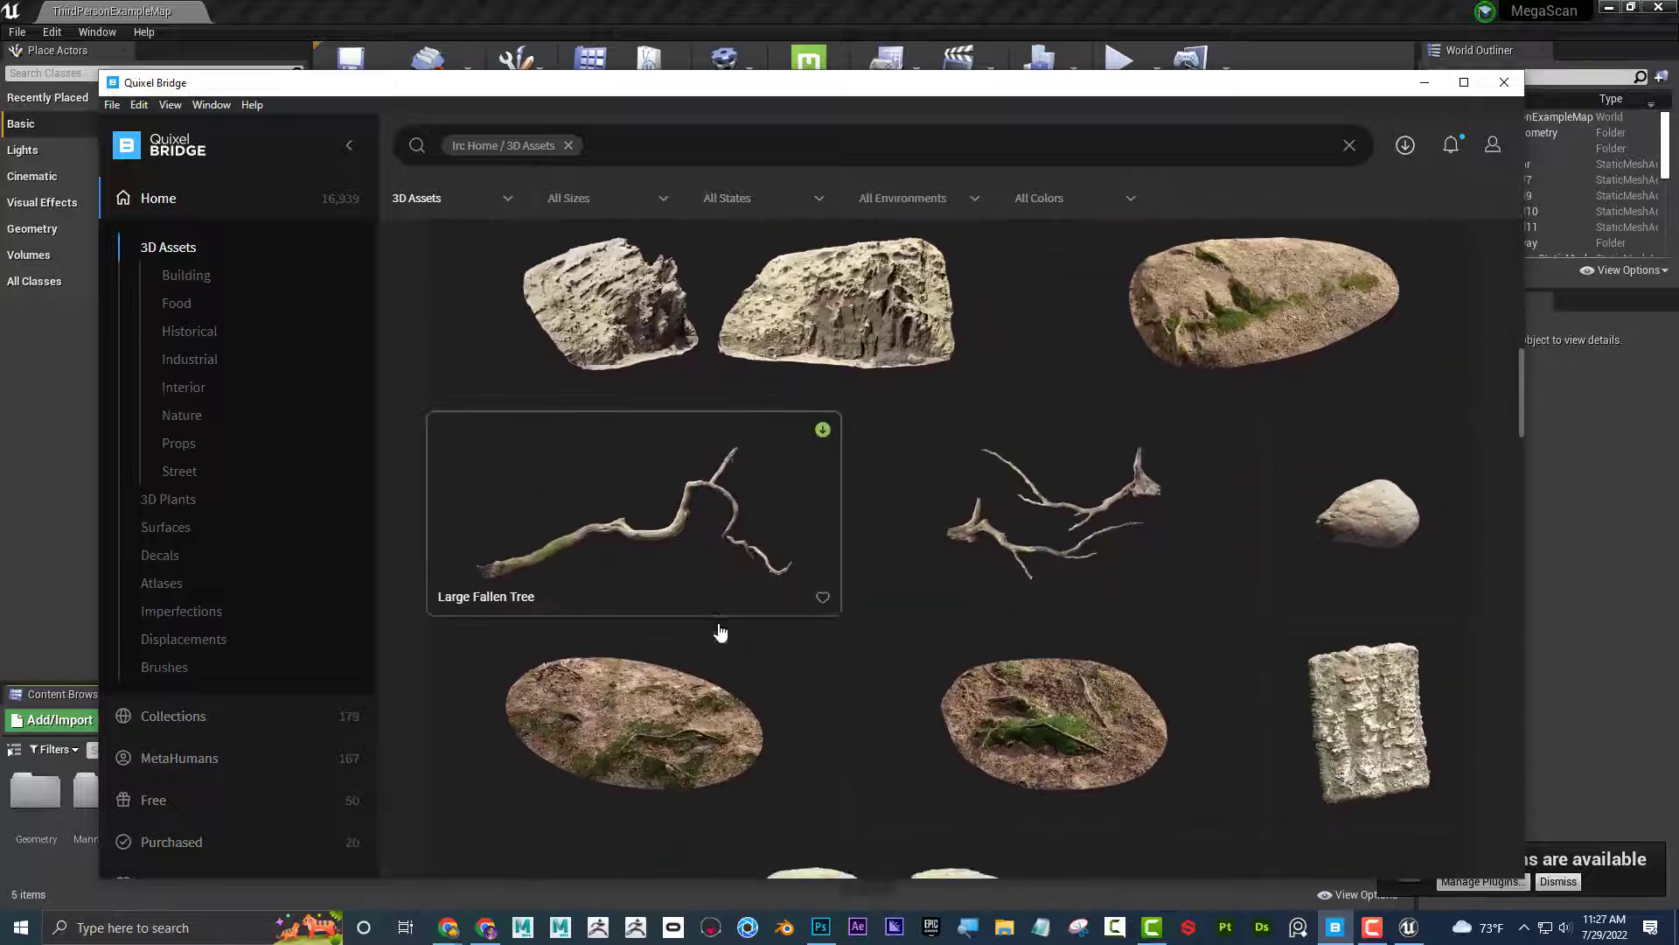
scroll(1084, 623, "up", 10)
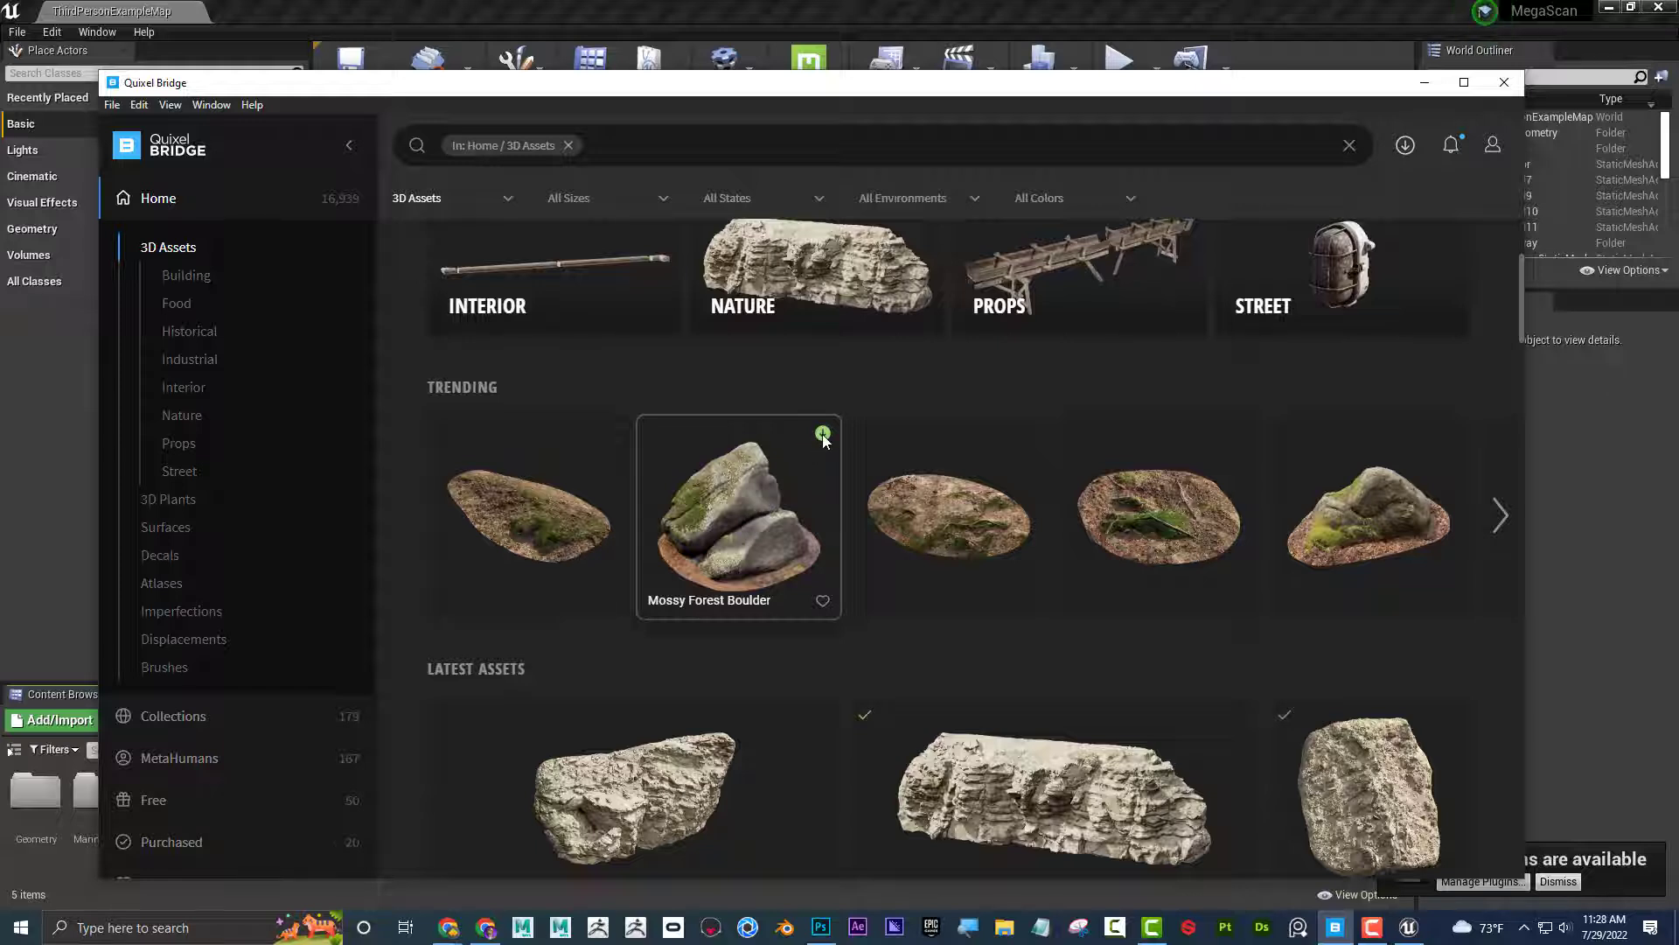
mouse_move(1022, 87)
left_mouse_down()
mouse_move(980, 69)
mouse_move(1004, 65)
left_mouse_up()
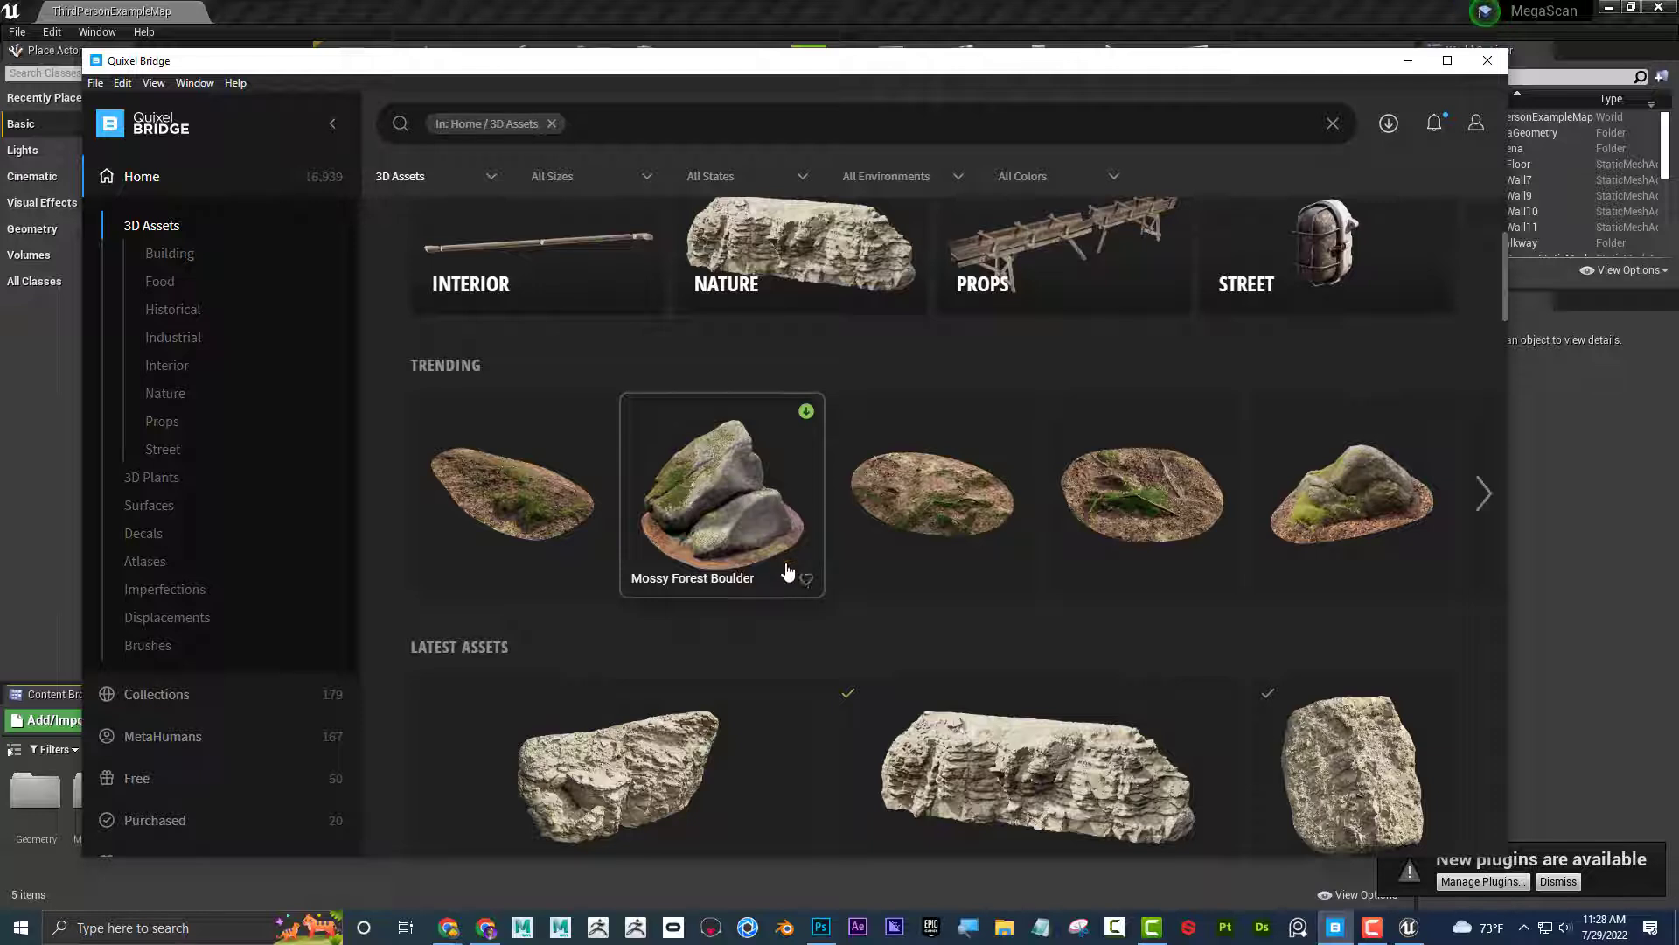
left_click(692, 487)
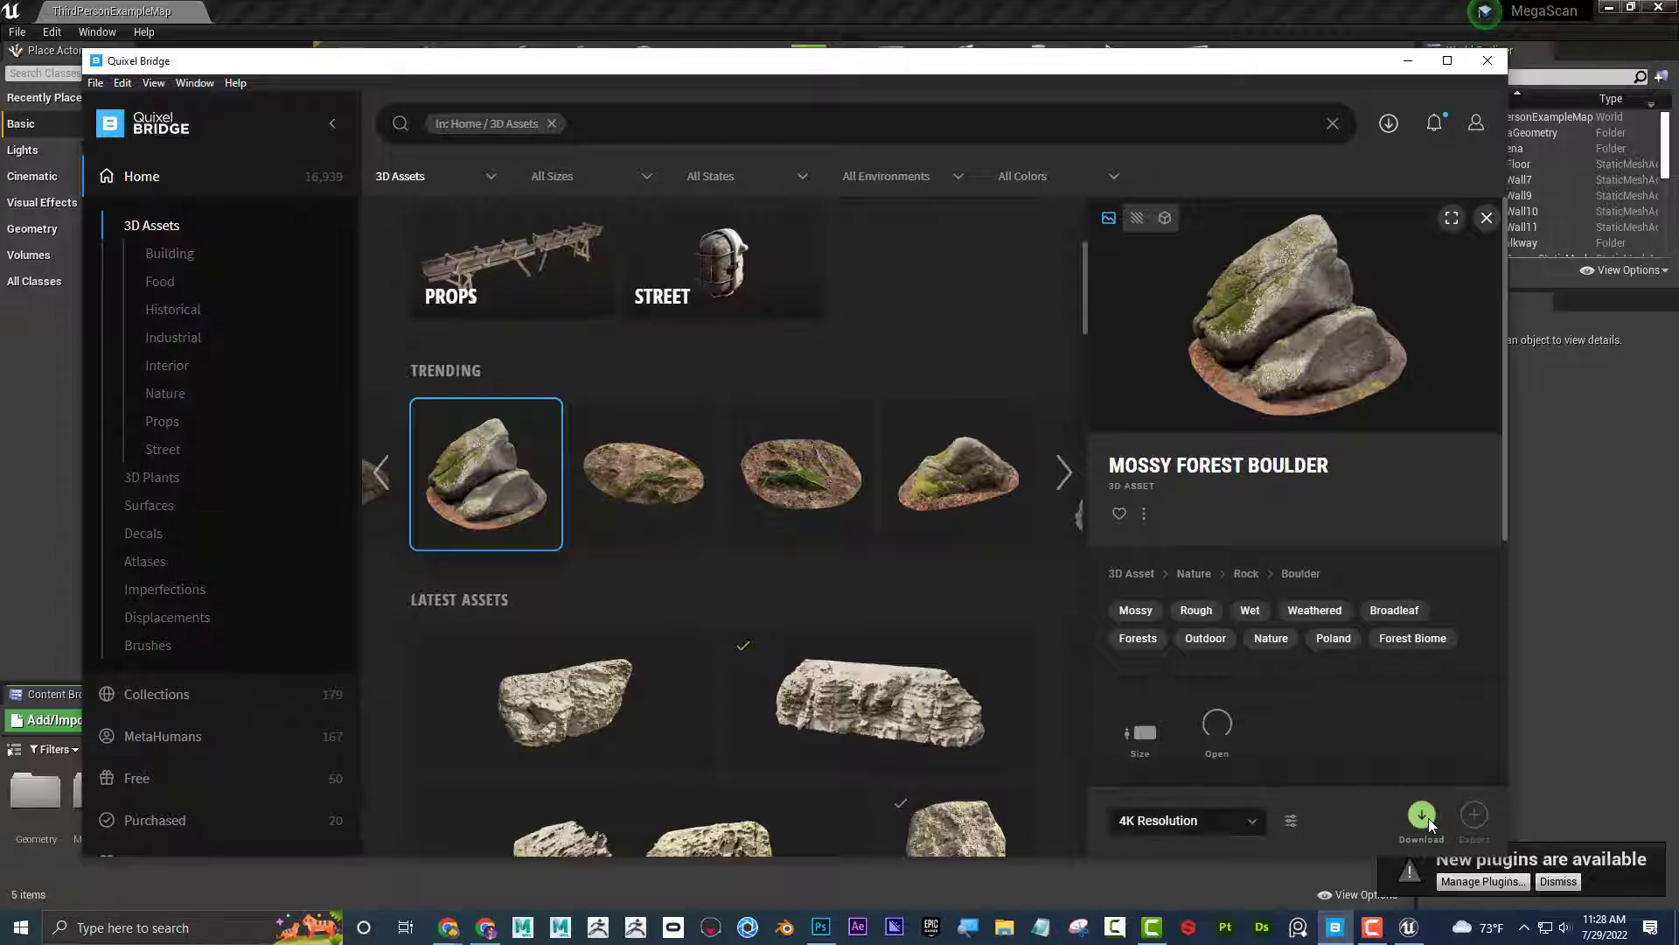
- Review the texture and model options in the boulder's download settings, then return to its details
left_click(1292, 821)
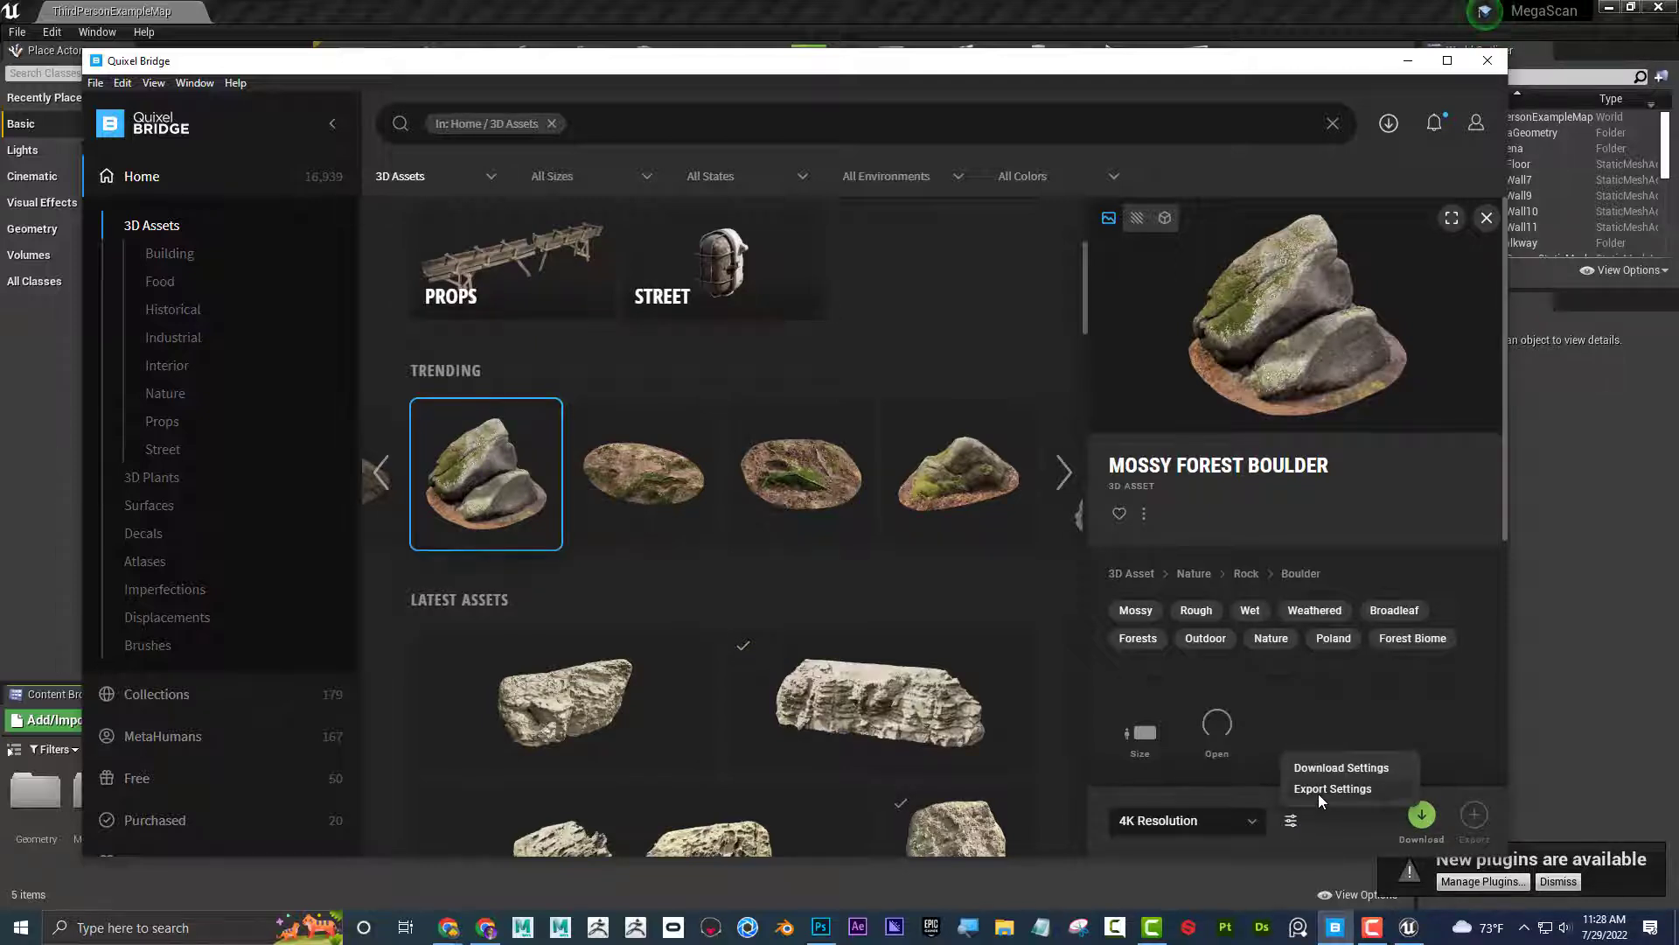
left_click(1324, 768)
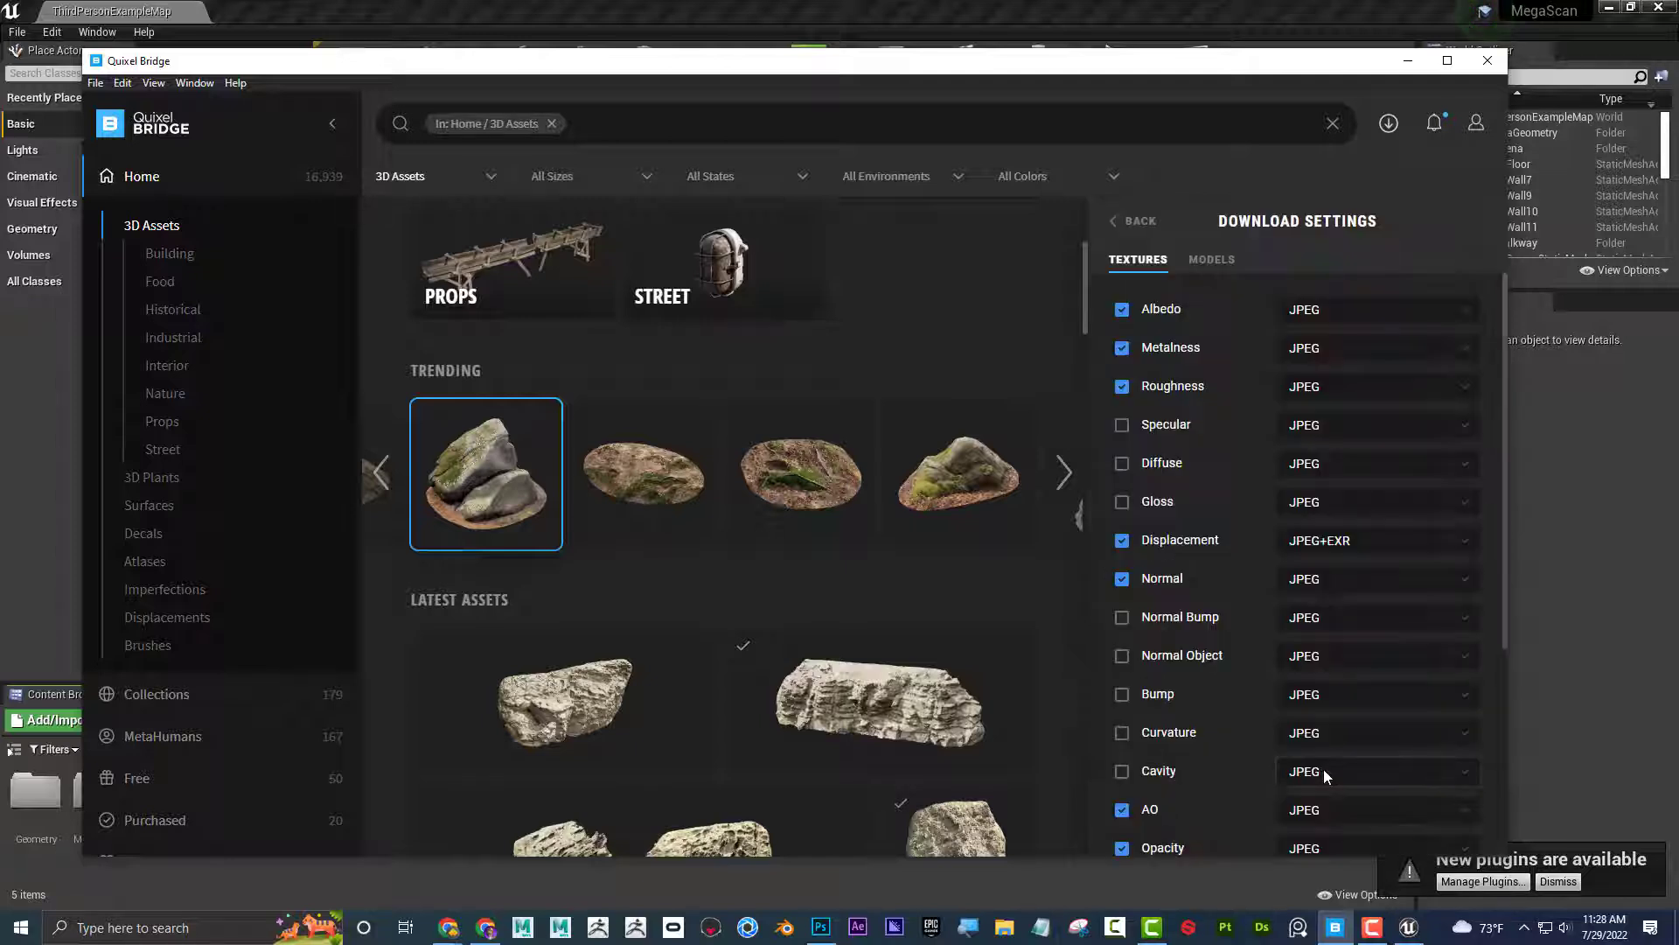
scroll(1330, 367, "down", 6)
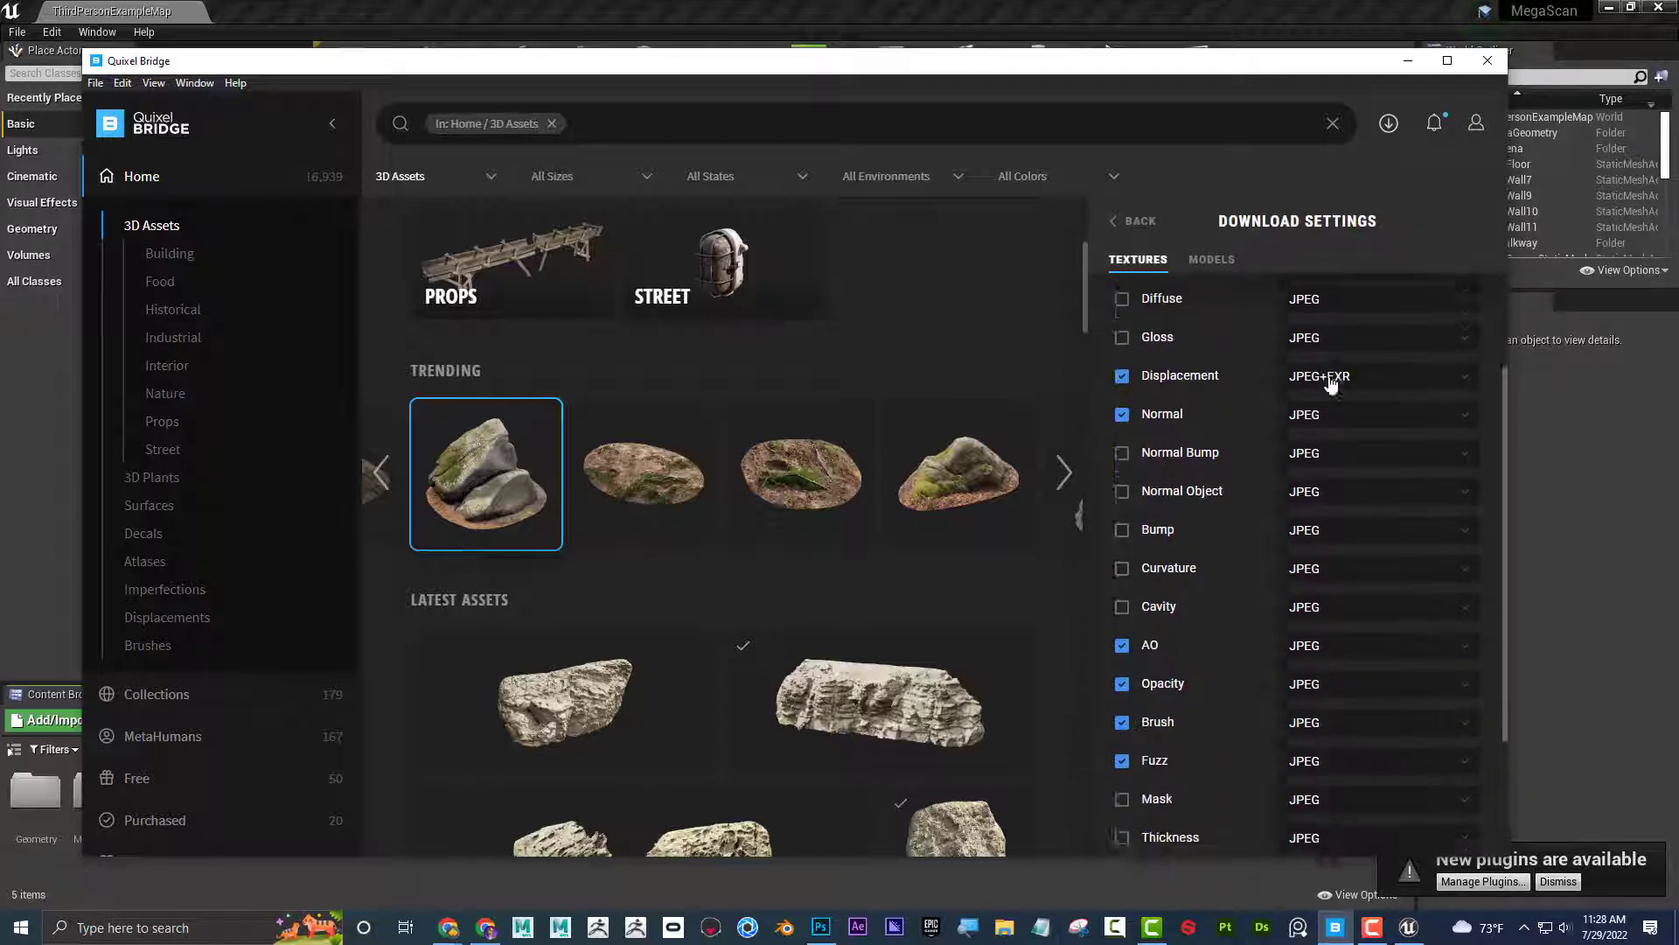
scroll(1340, 437, "up", 6)
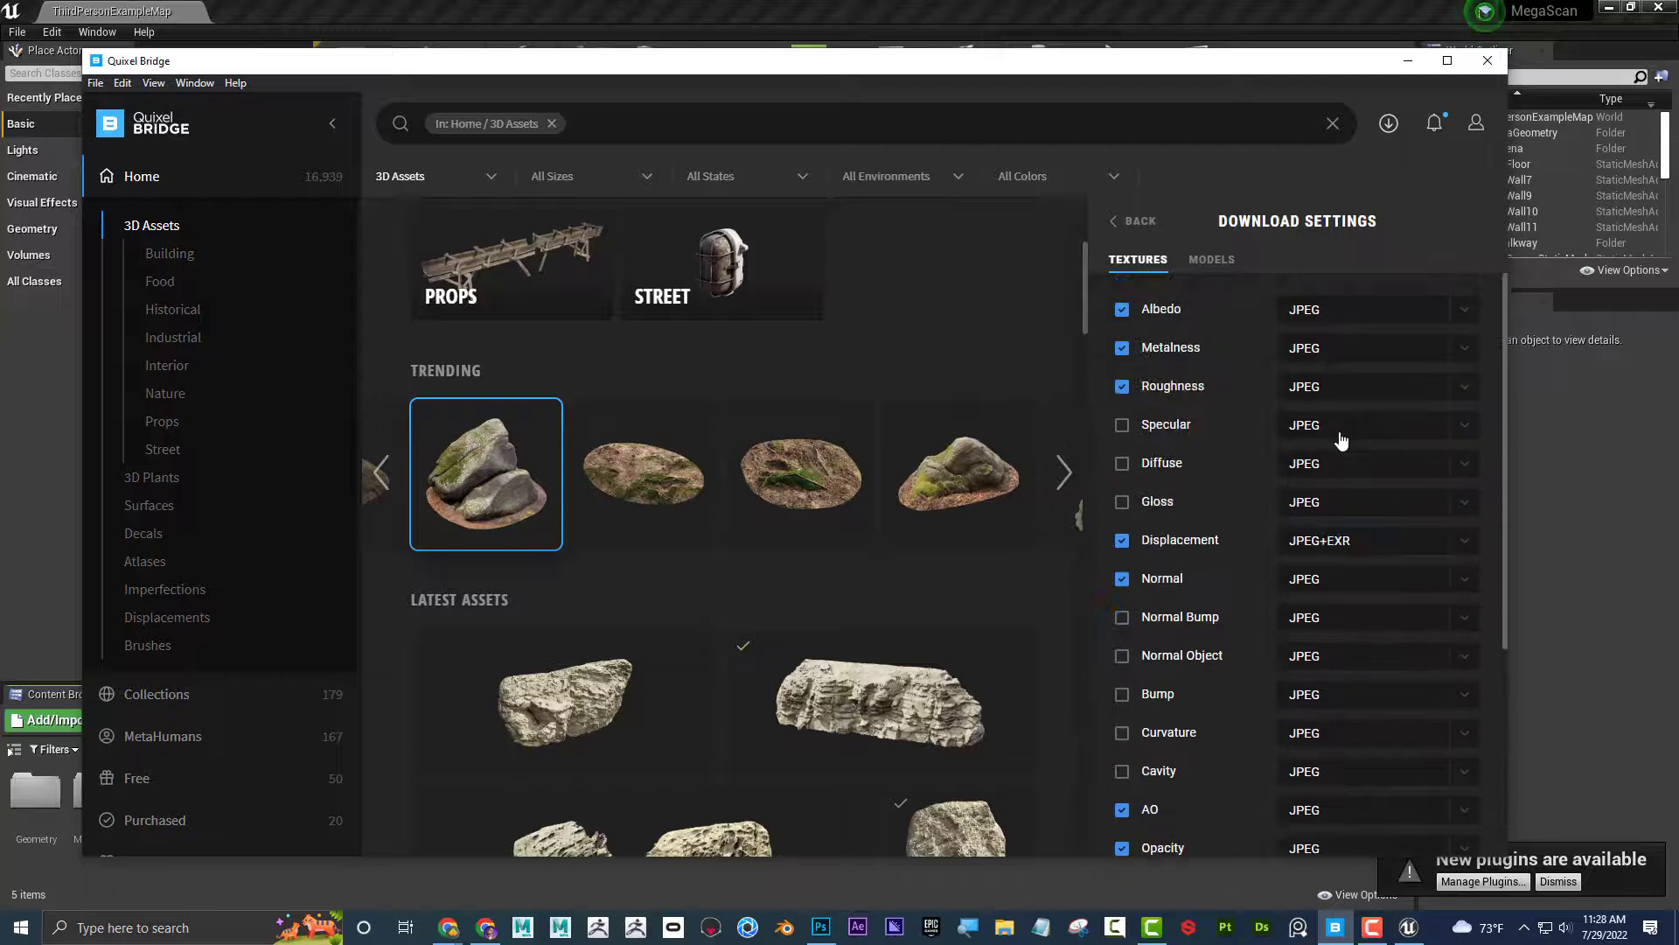
left_click(1212, 260)
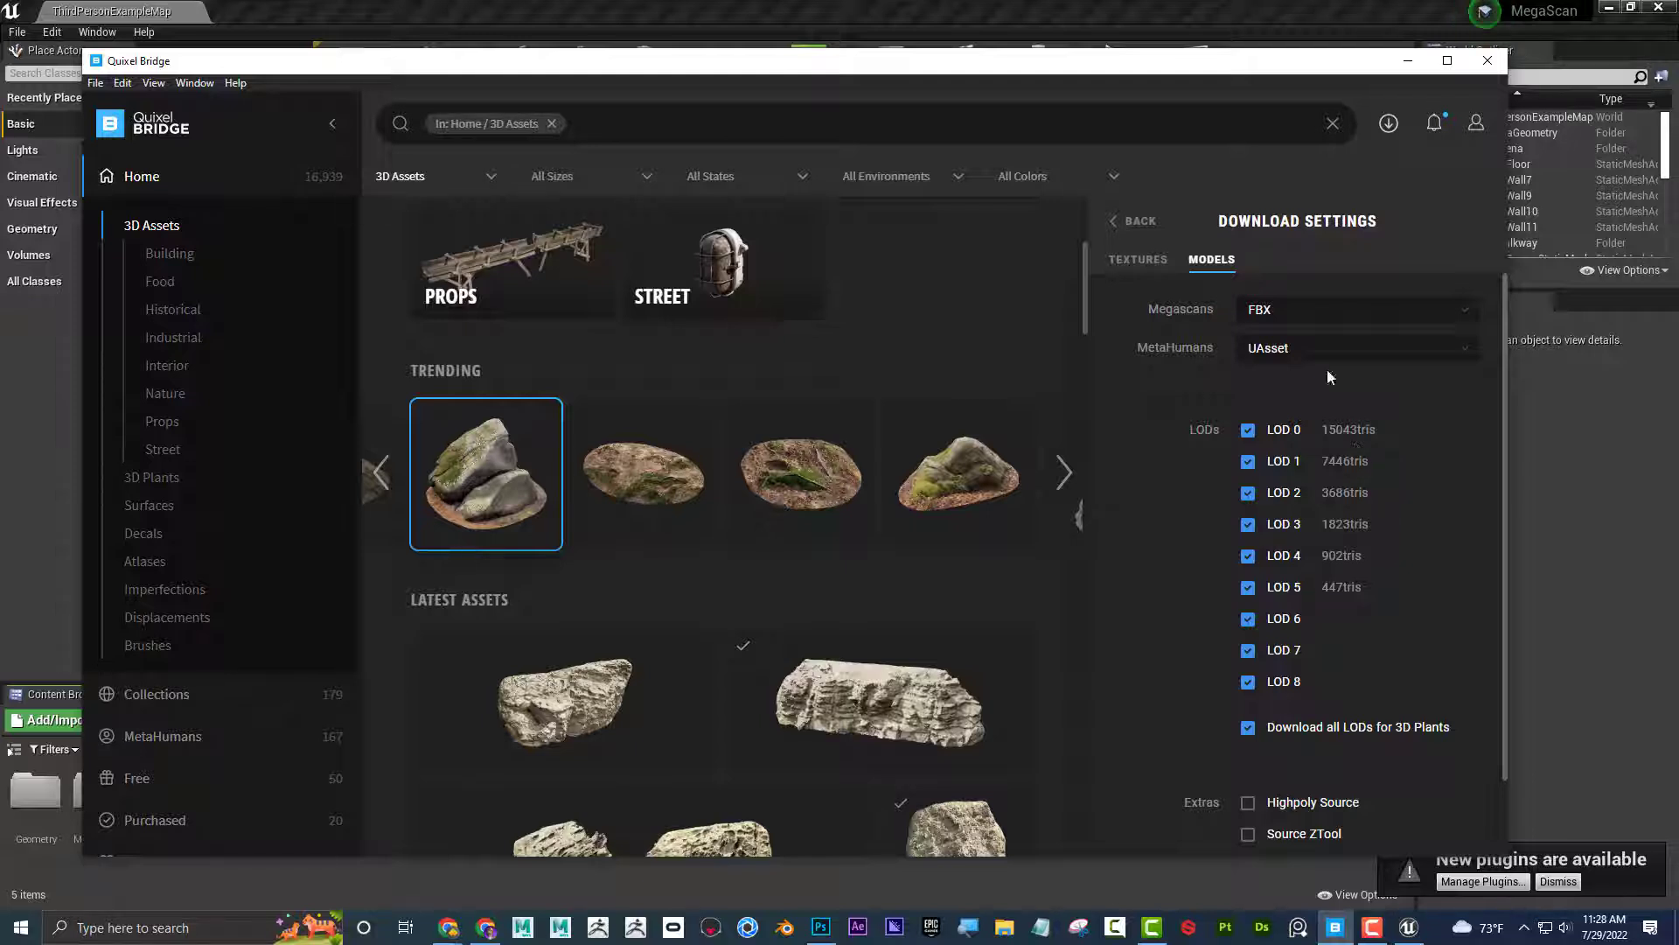
left_click(1137, 259)
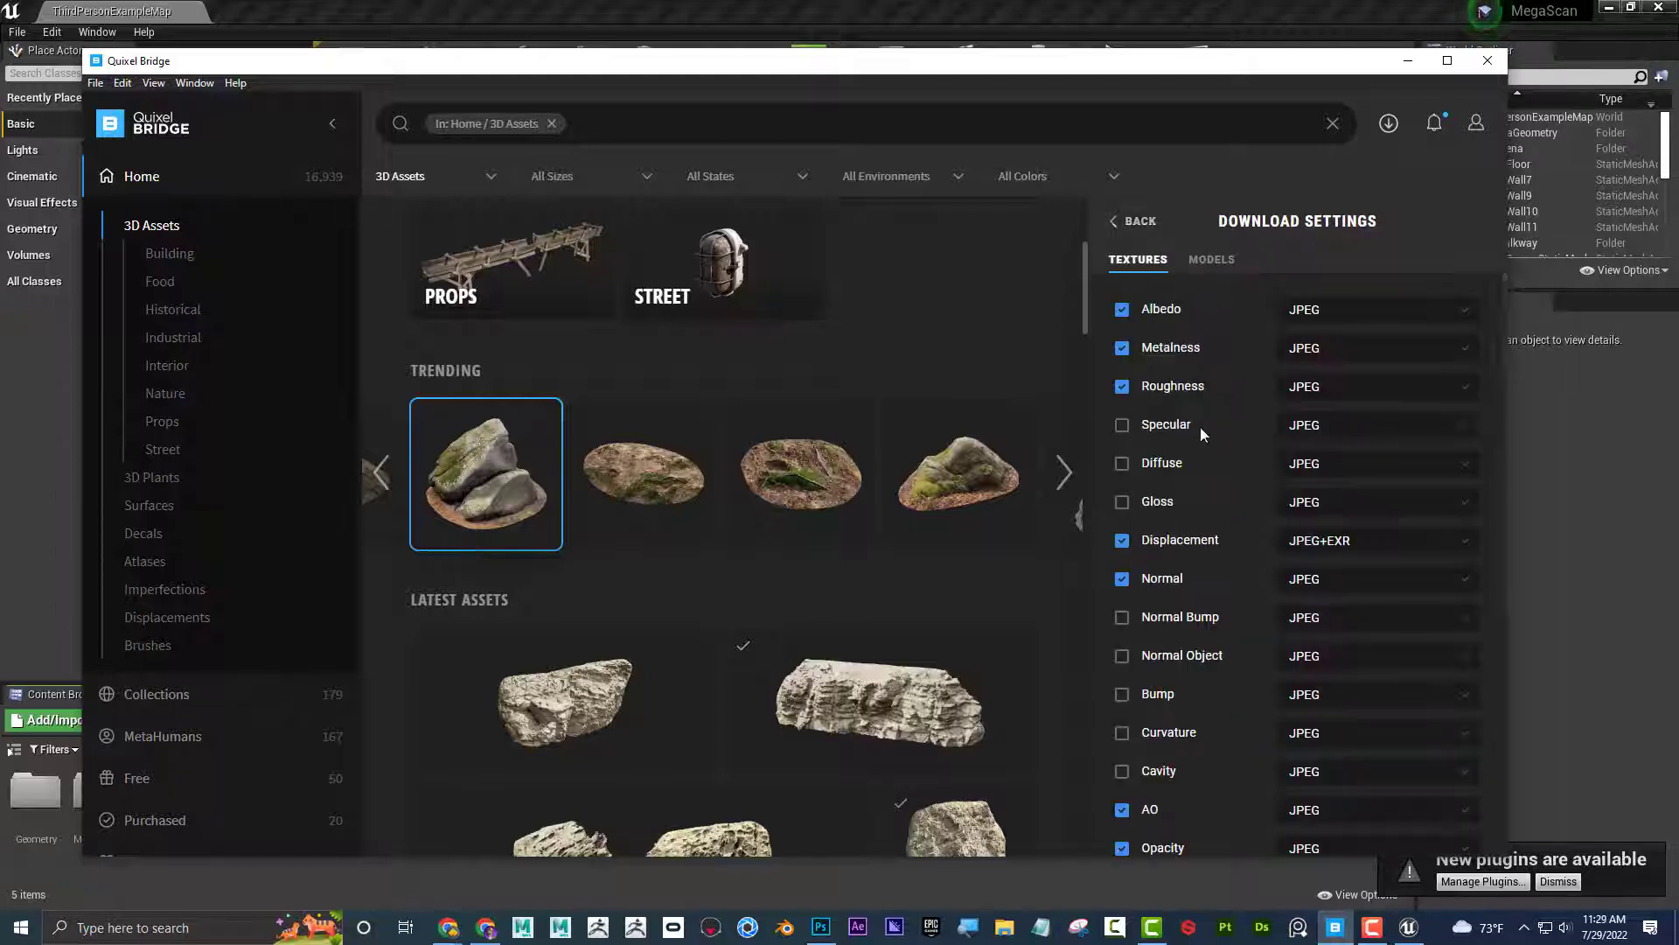
left_click(1139, 223)
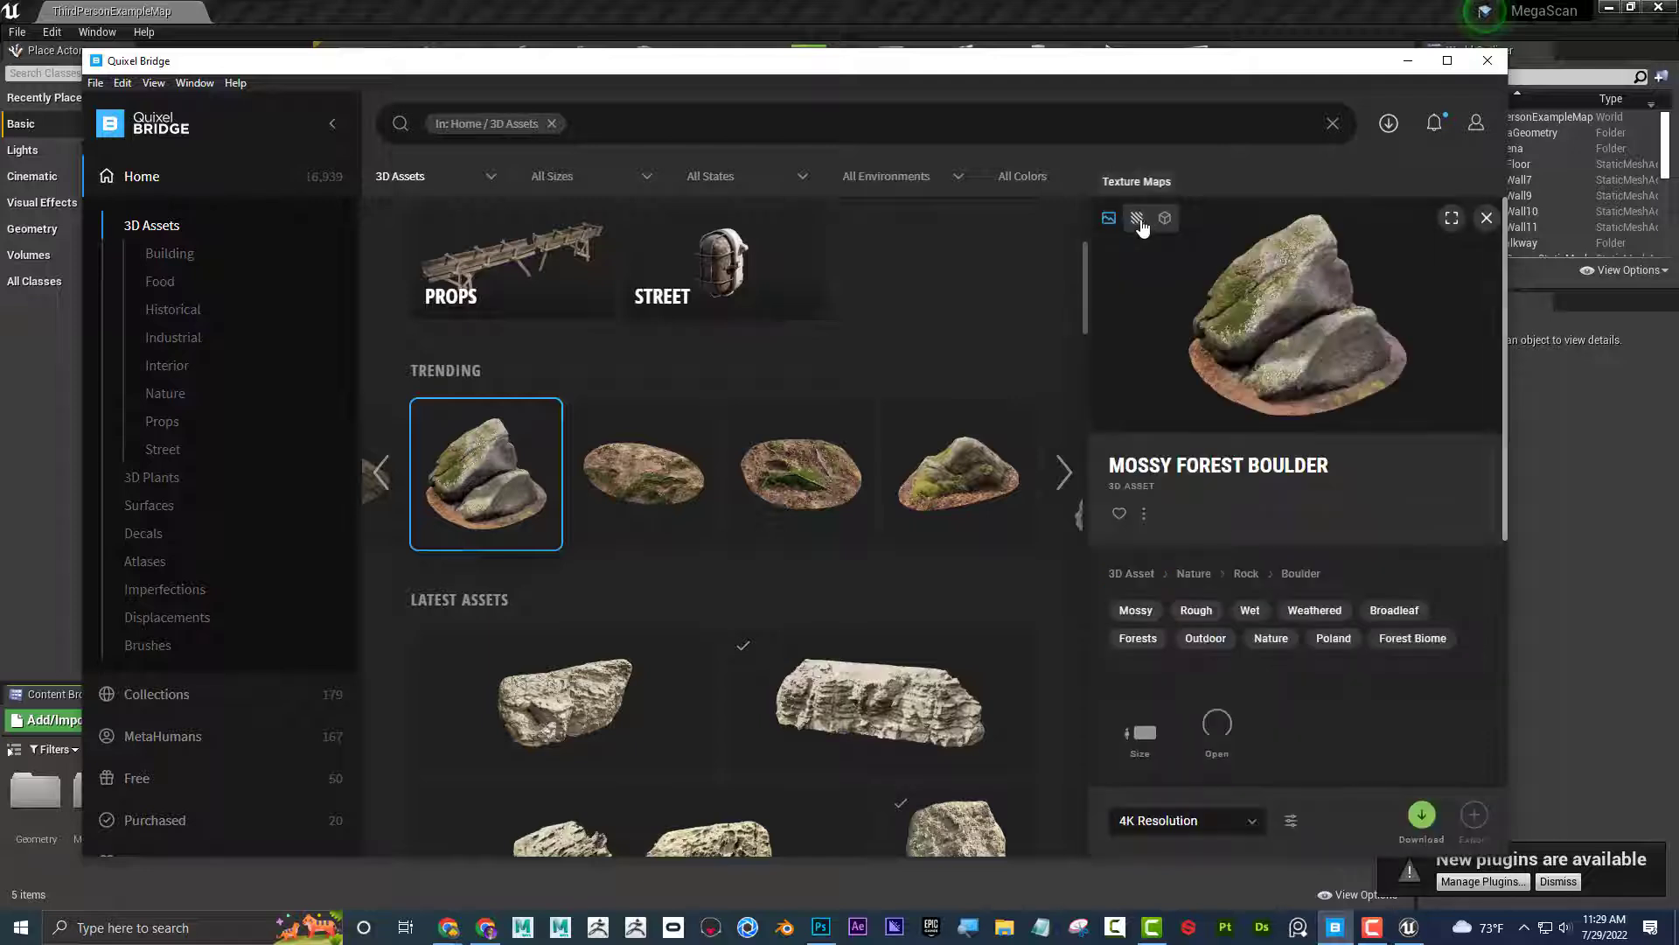
- Review the available export targets in the boulder's export settings and keep Unreal Engine selected
left_click(1291, 822)
left_click(1316, 791)
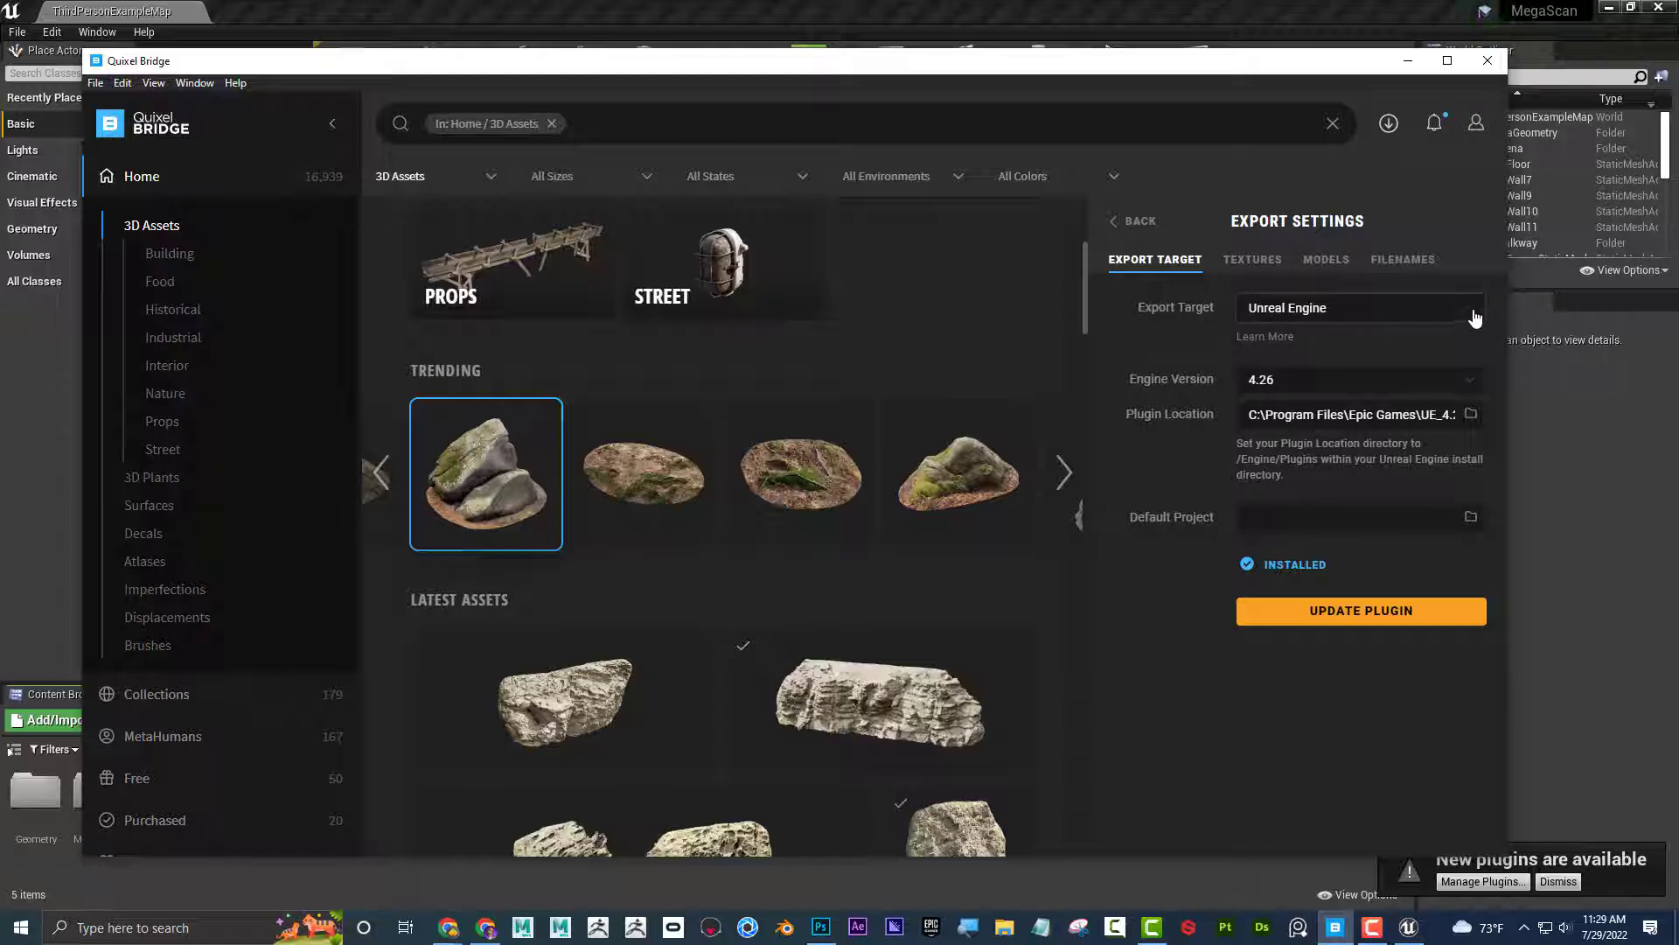
left_click(1367, 319)
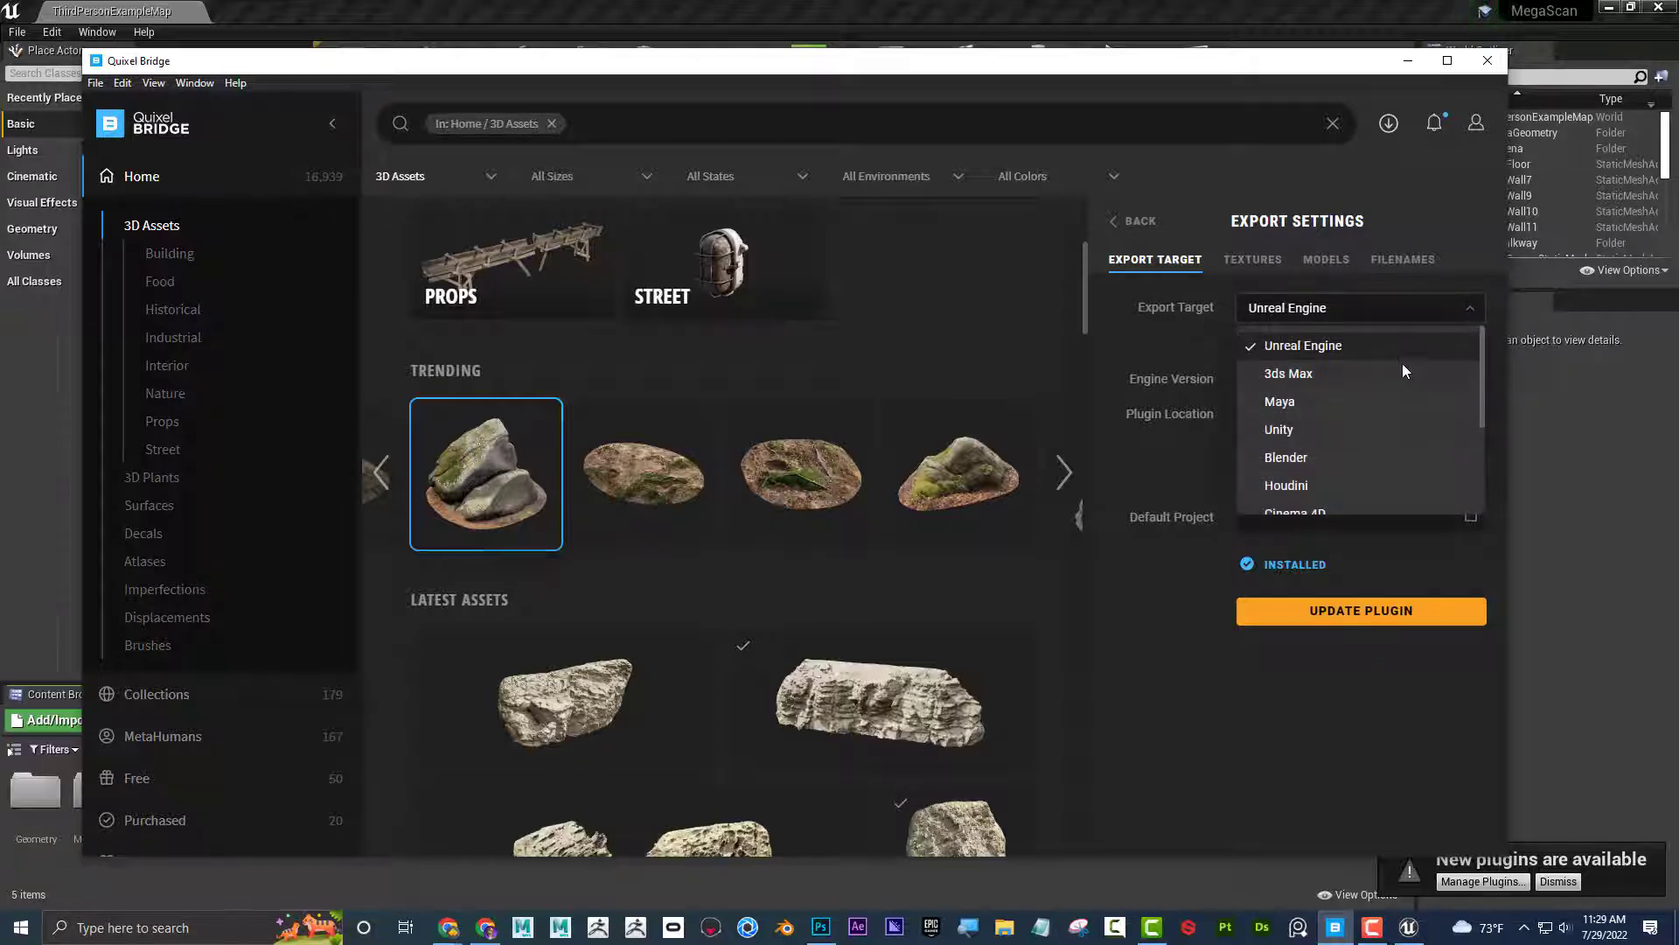
left_click(1322, 346)
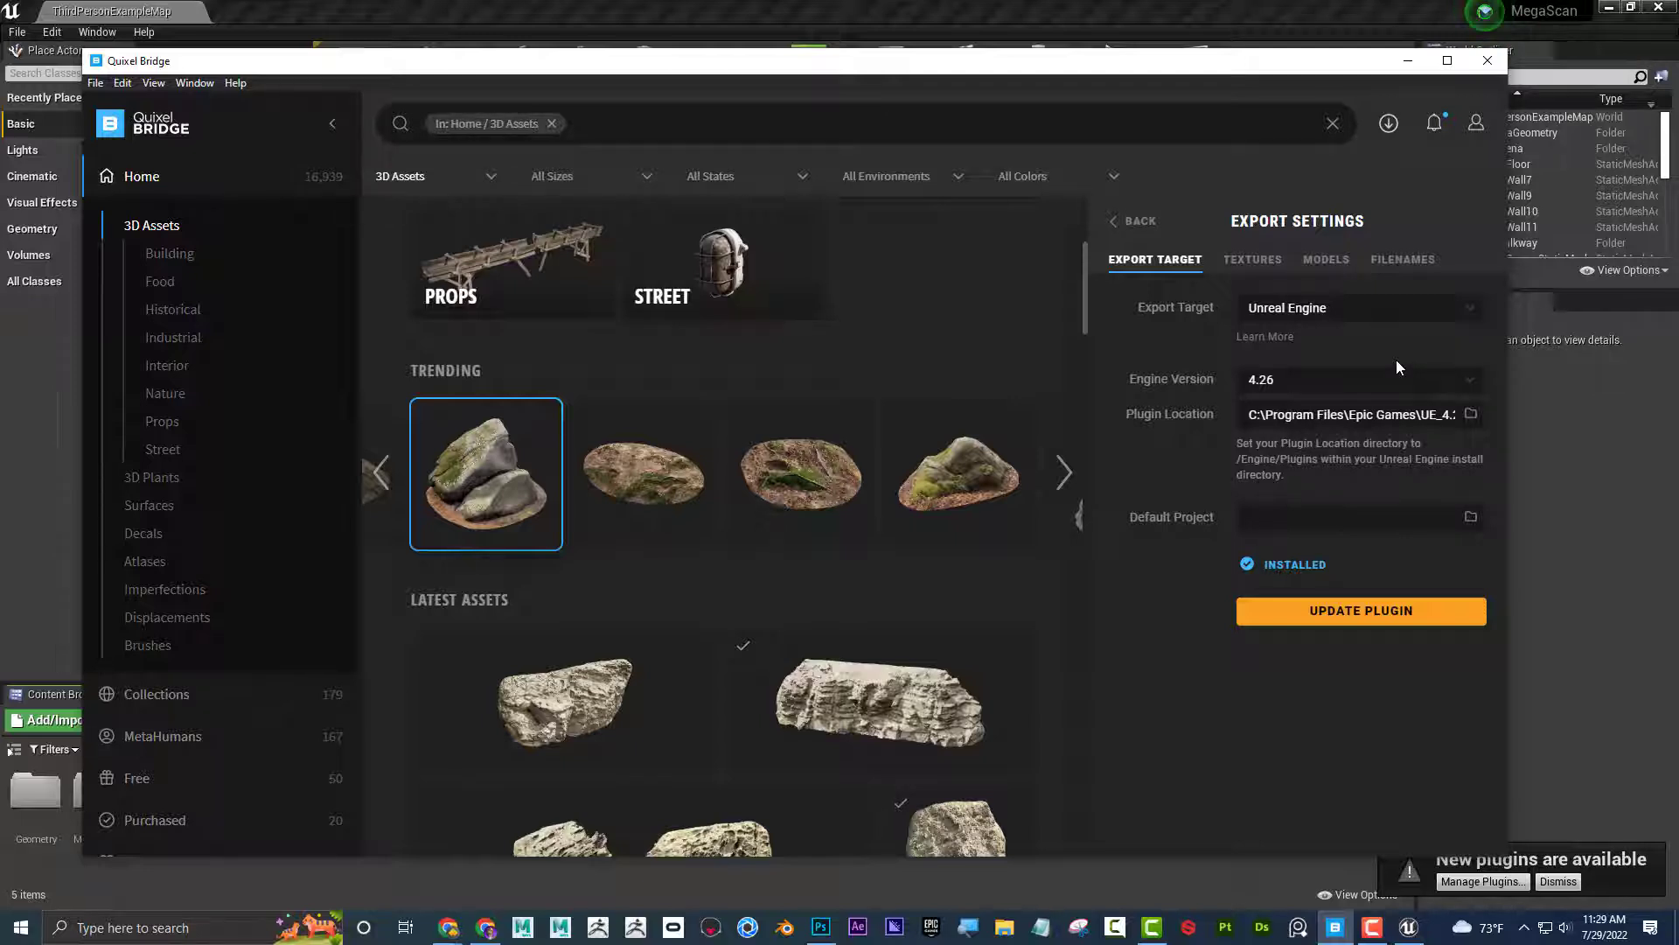
left_click(1437, 317)
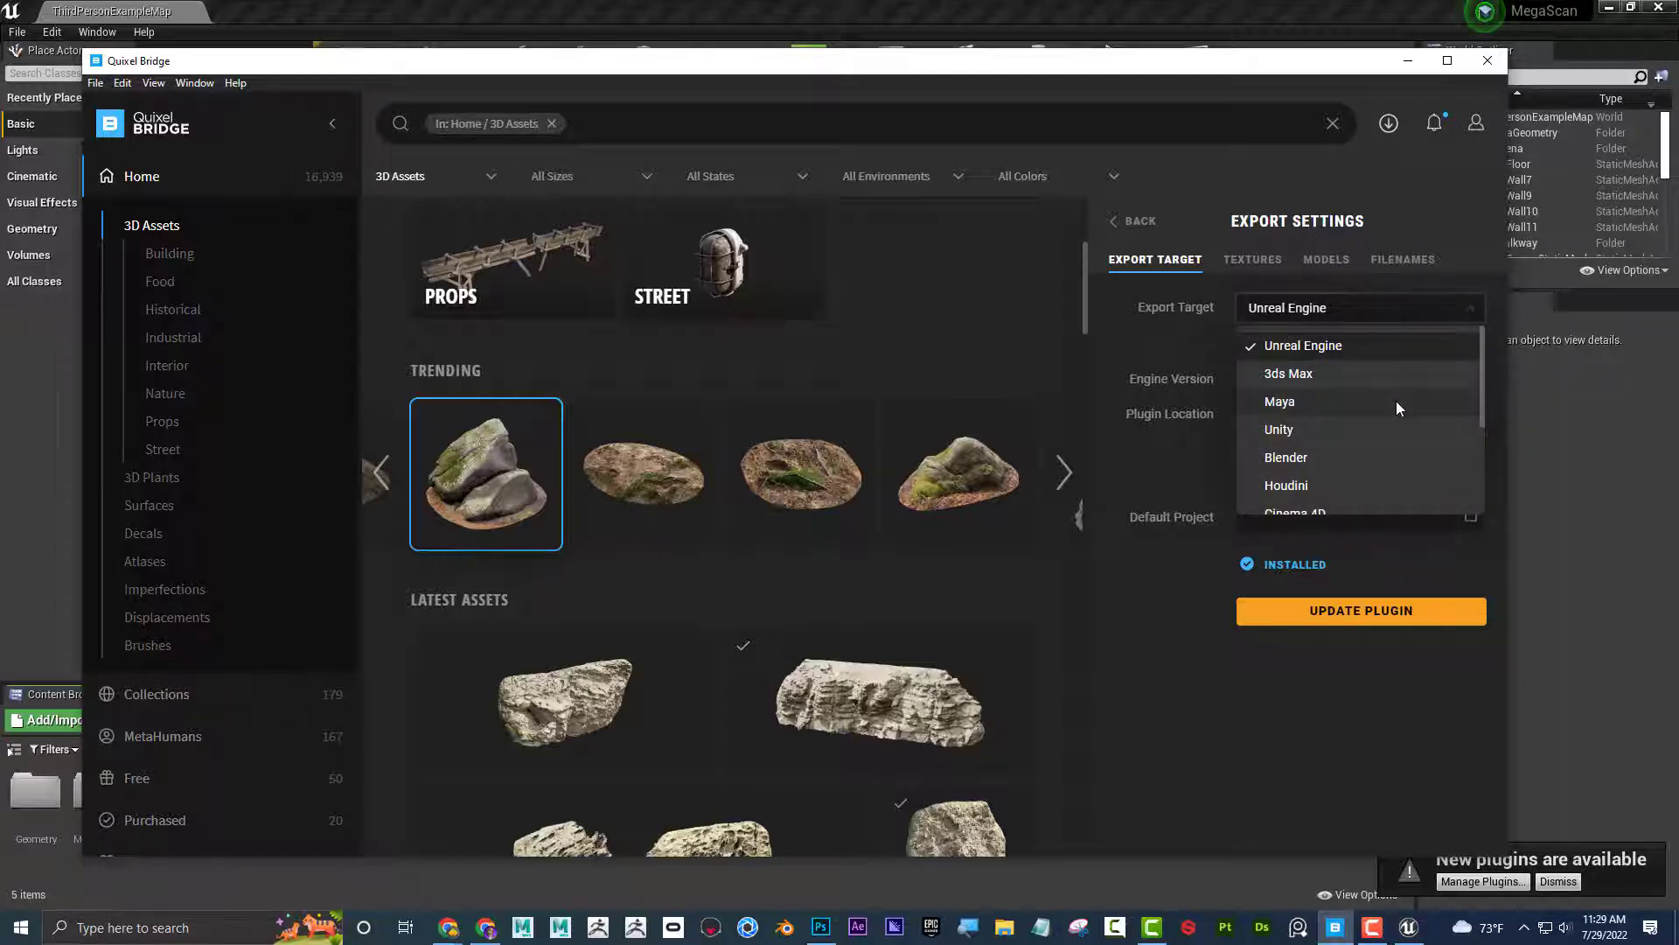
left_click(1180, 341)
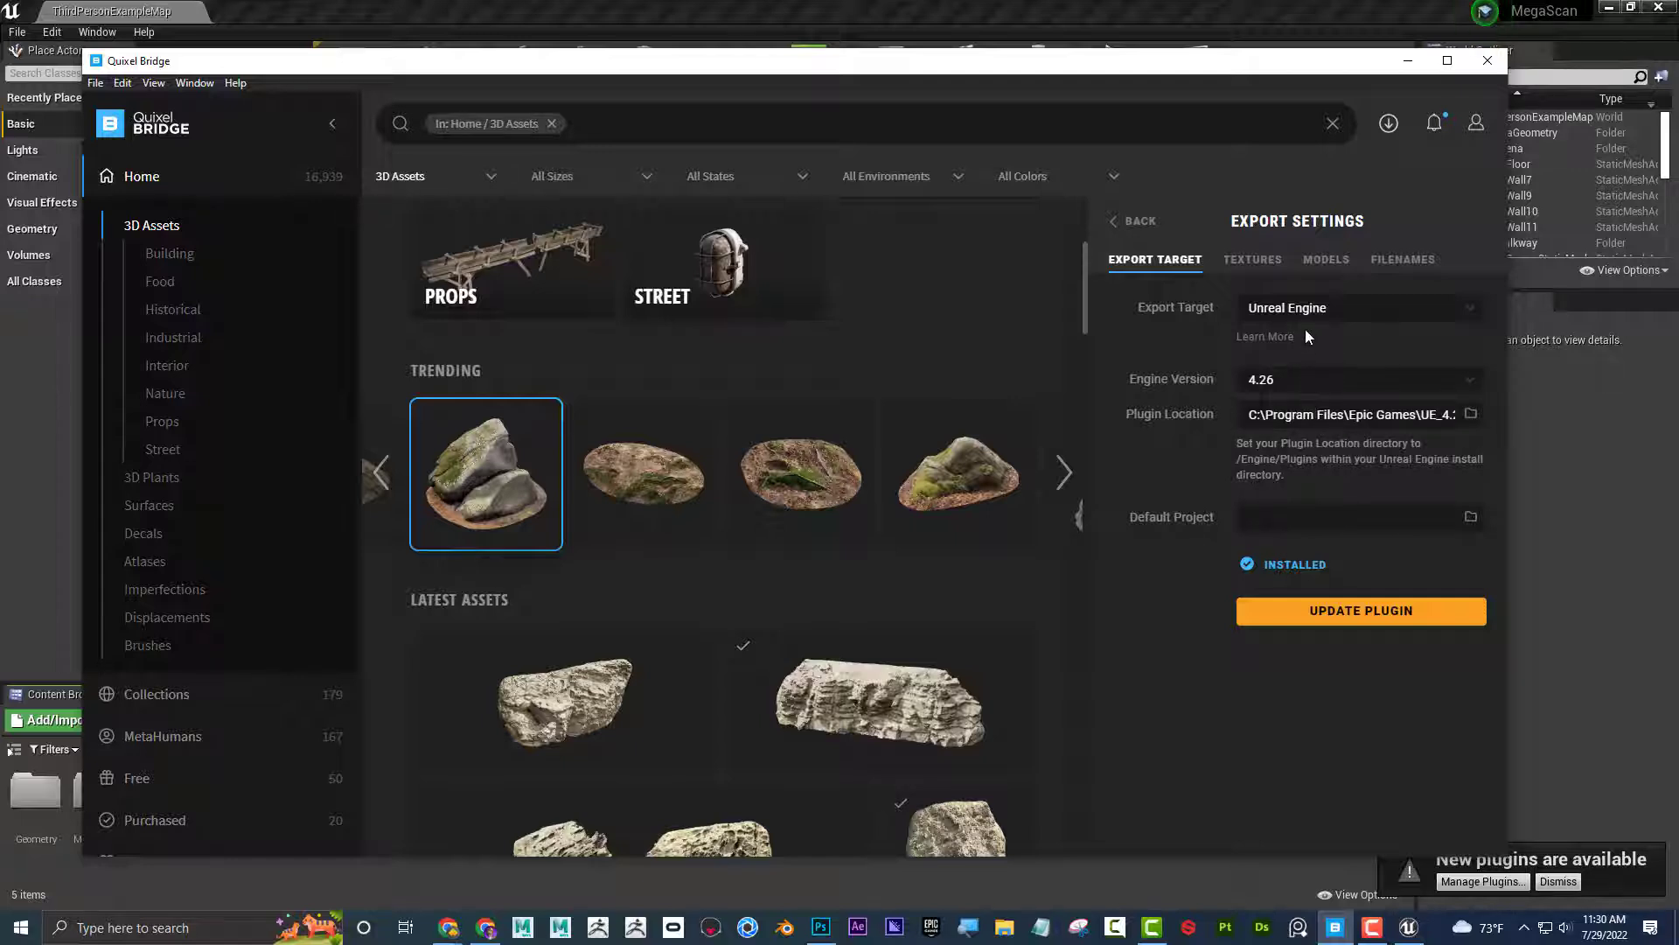
mouse_move(505, 475)
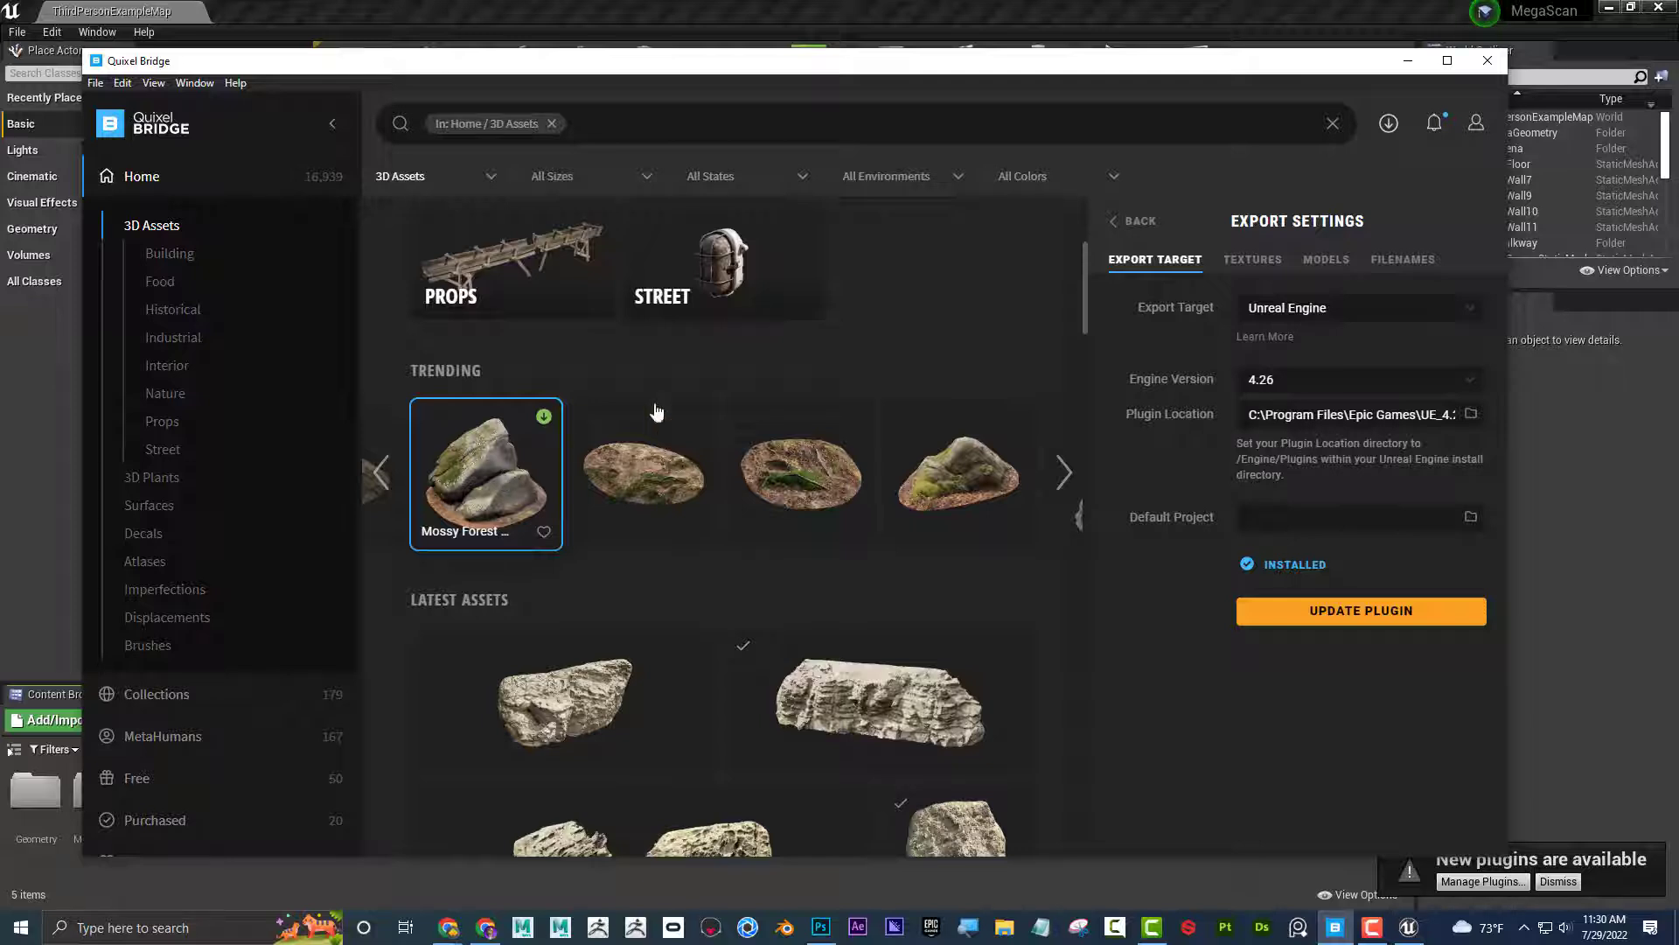
- Return to the boulder's details and download the Mossy Forest Boulder at 4K Resolution
left_click(1132, 221)
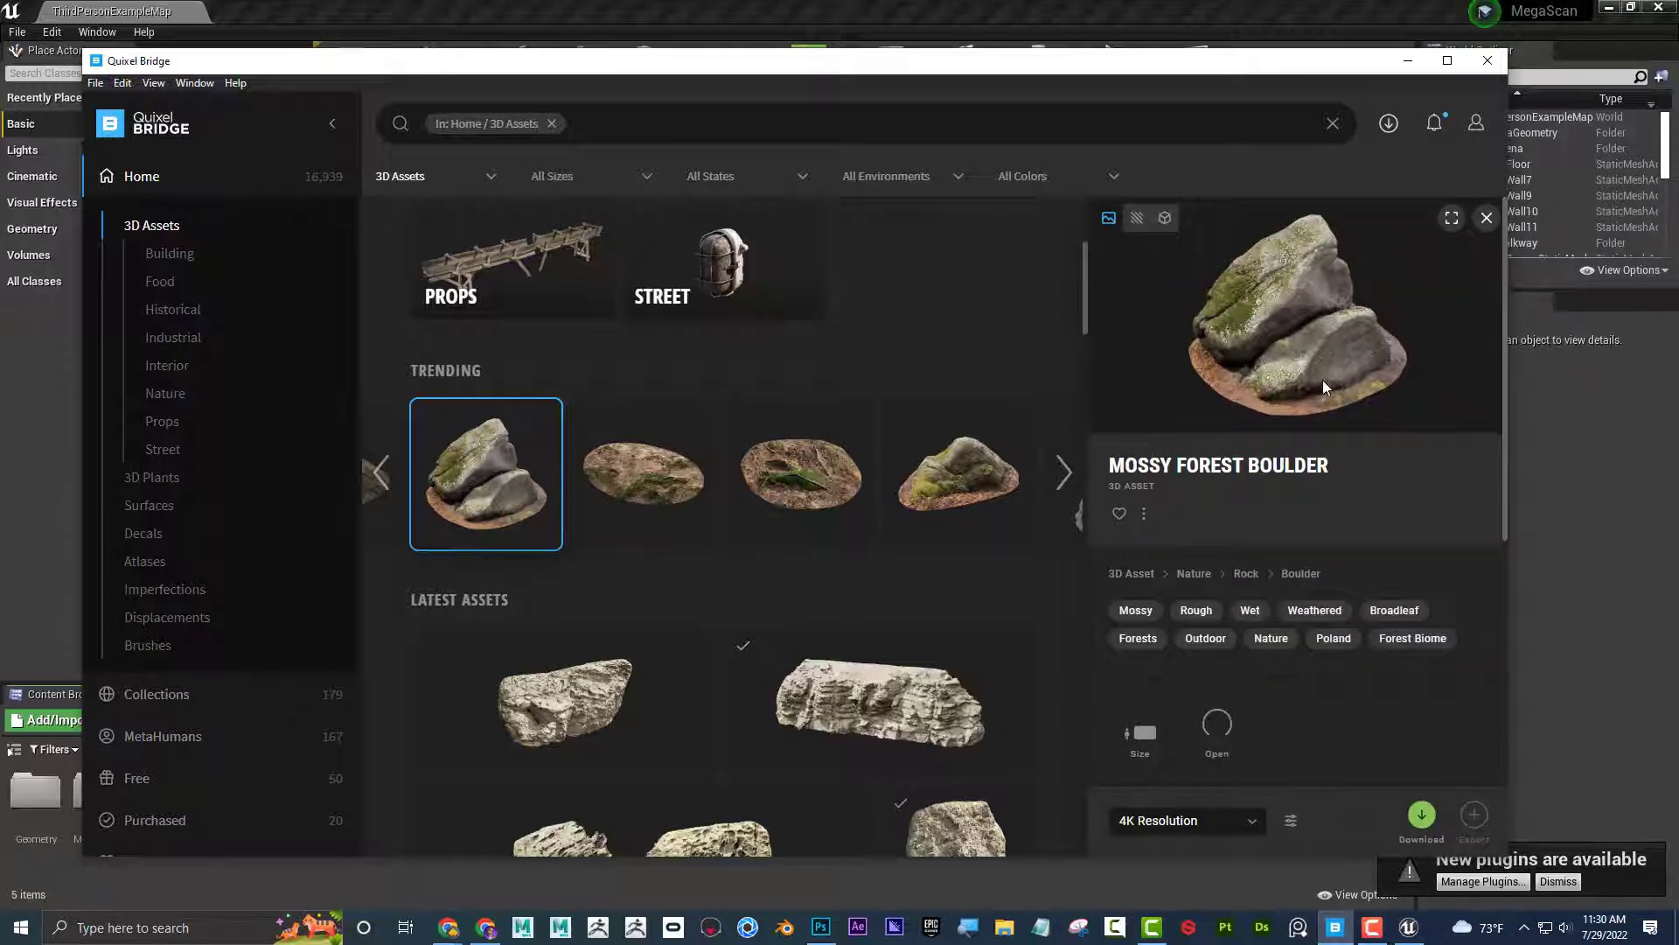
mouse_move(542, 420)
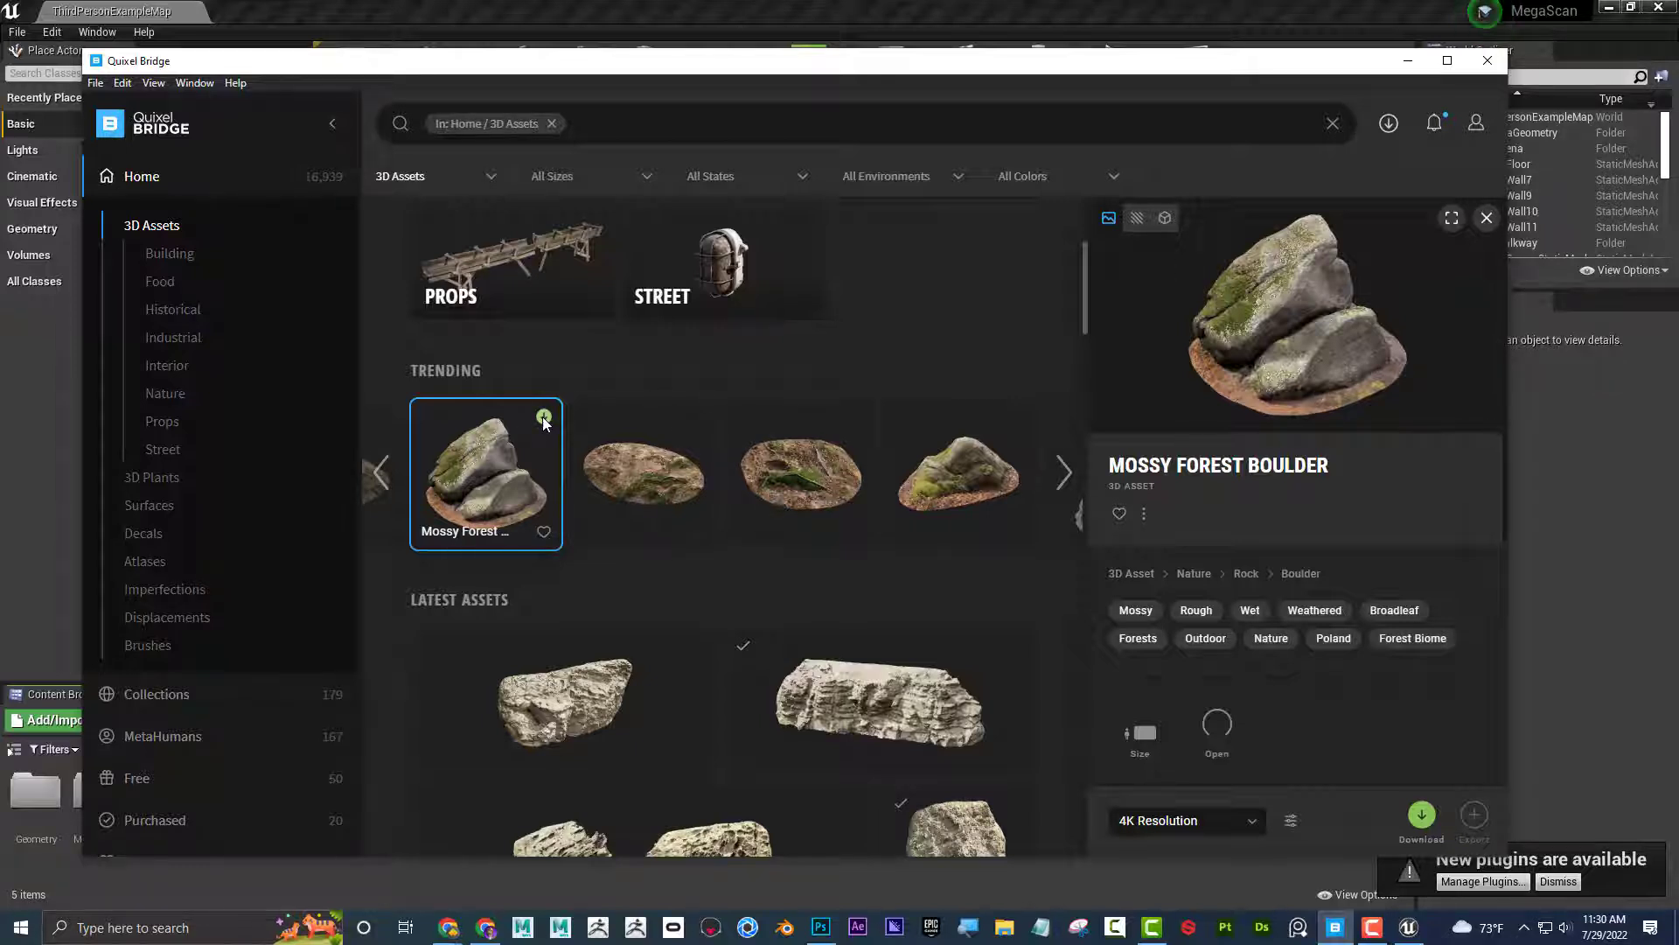
left_click(542, 416)
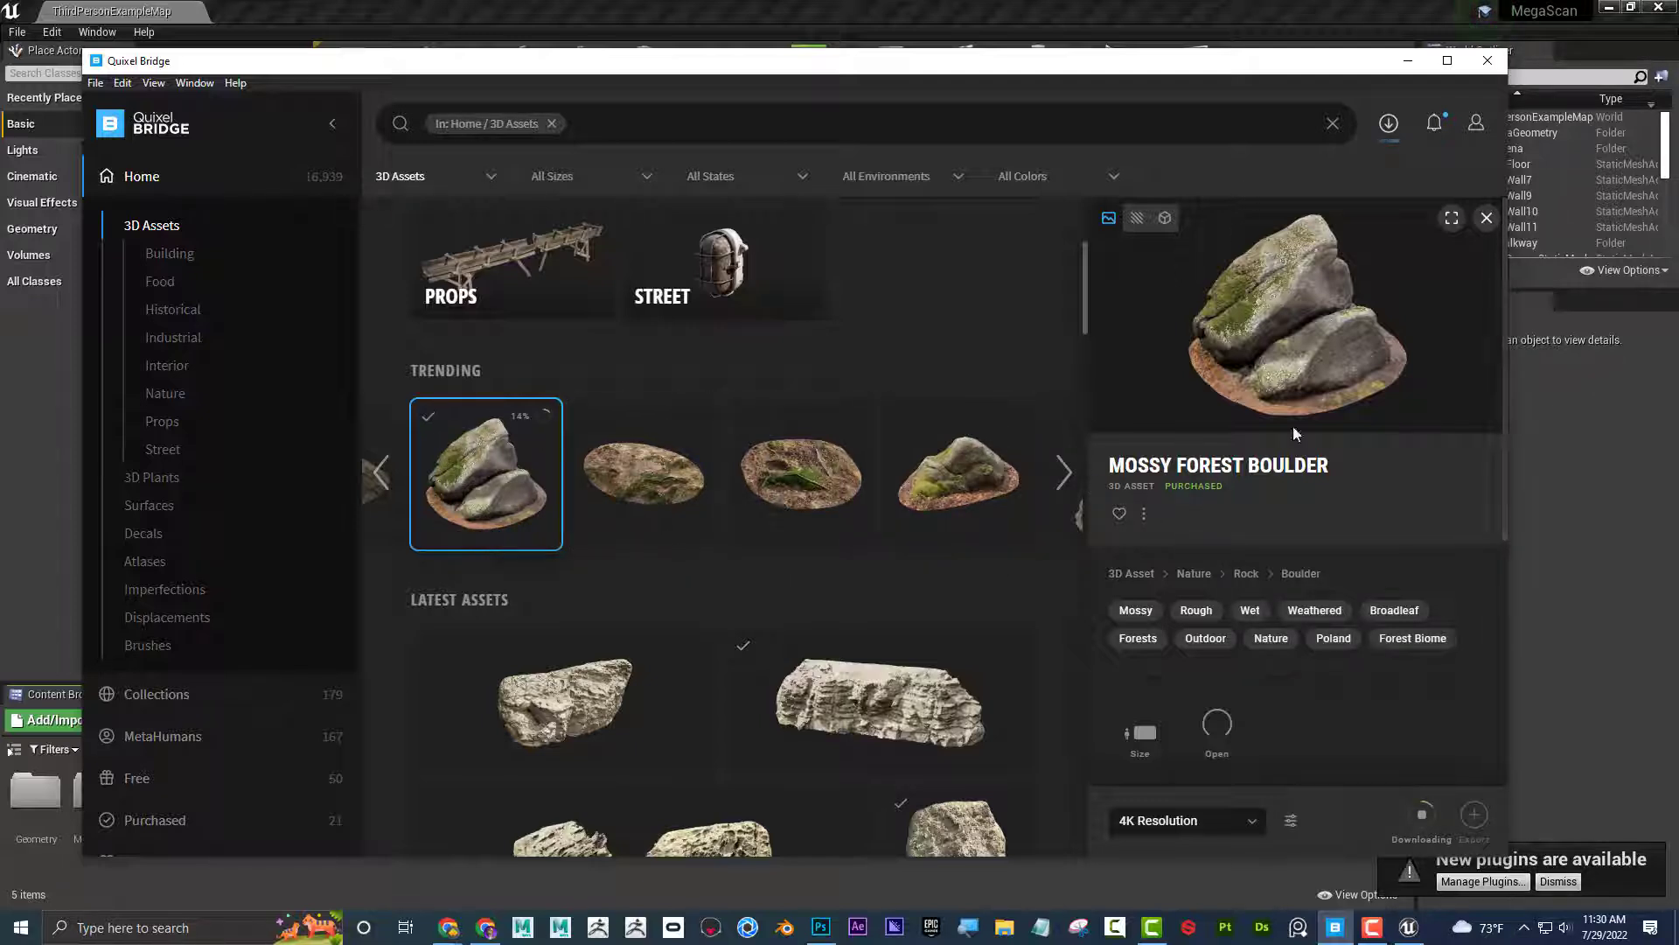
- Export the downloaded Mossy Forest Boulder to Unreal, switch to the MegaScan project in Unreal Editor, and dismiss the FBX import Message Log
left_click_drag(1295, 63, 1276, 48)
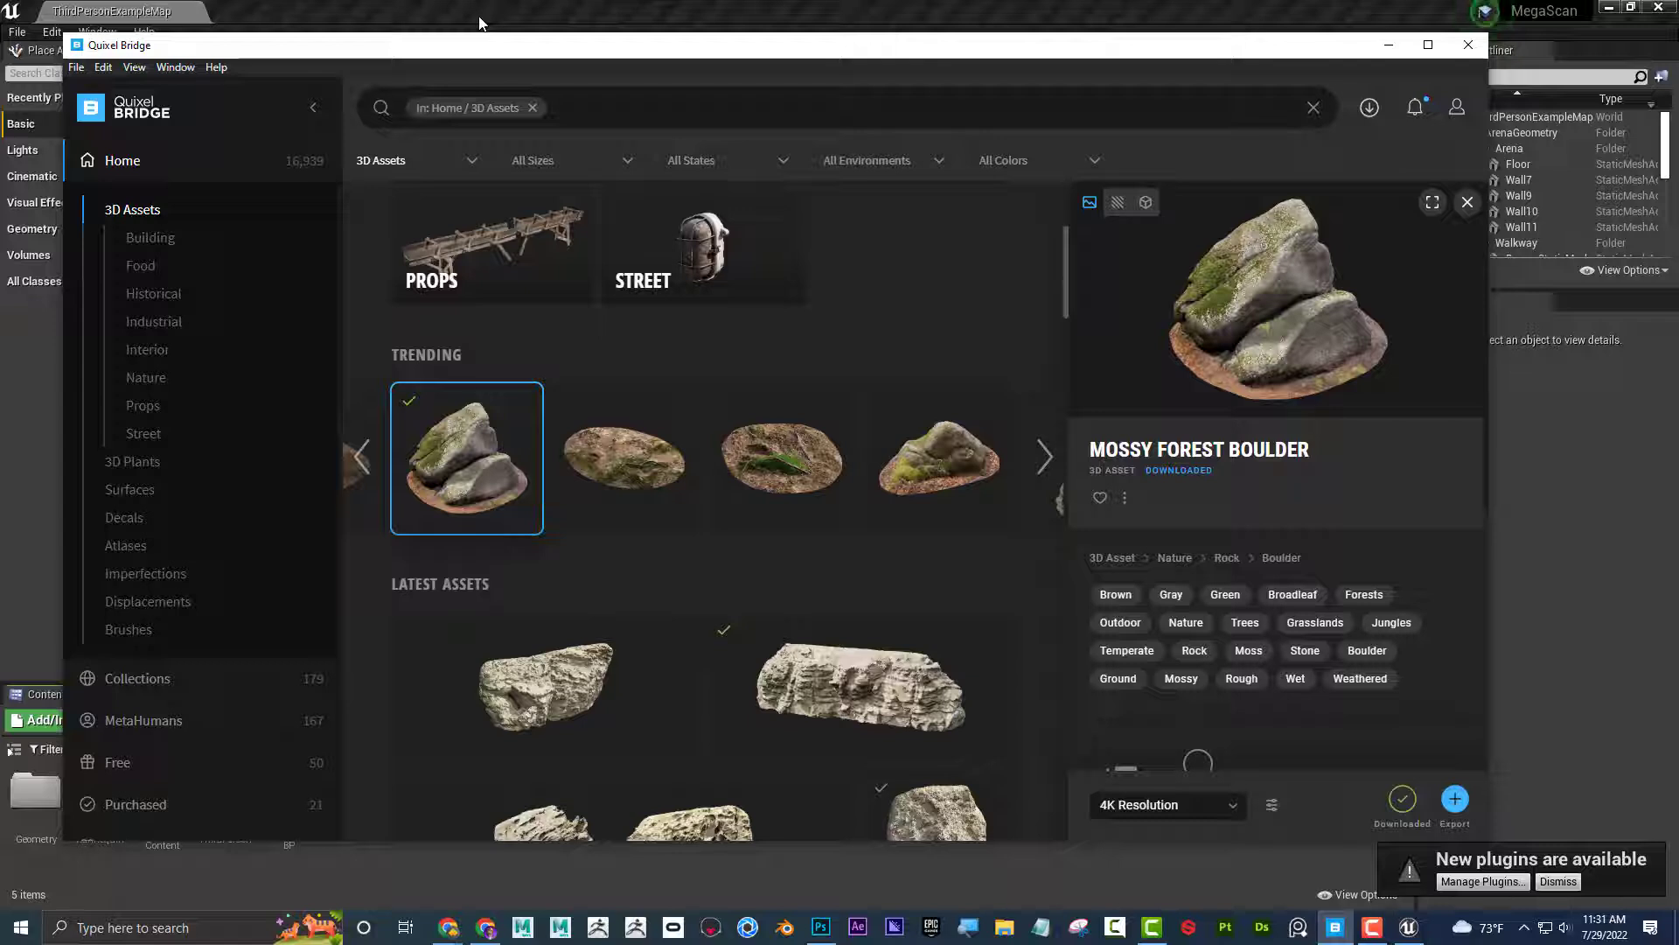
mouse_move(420, 446)
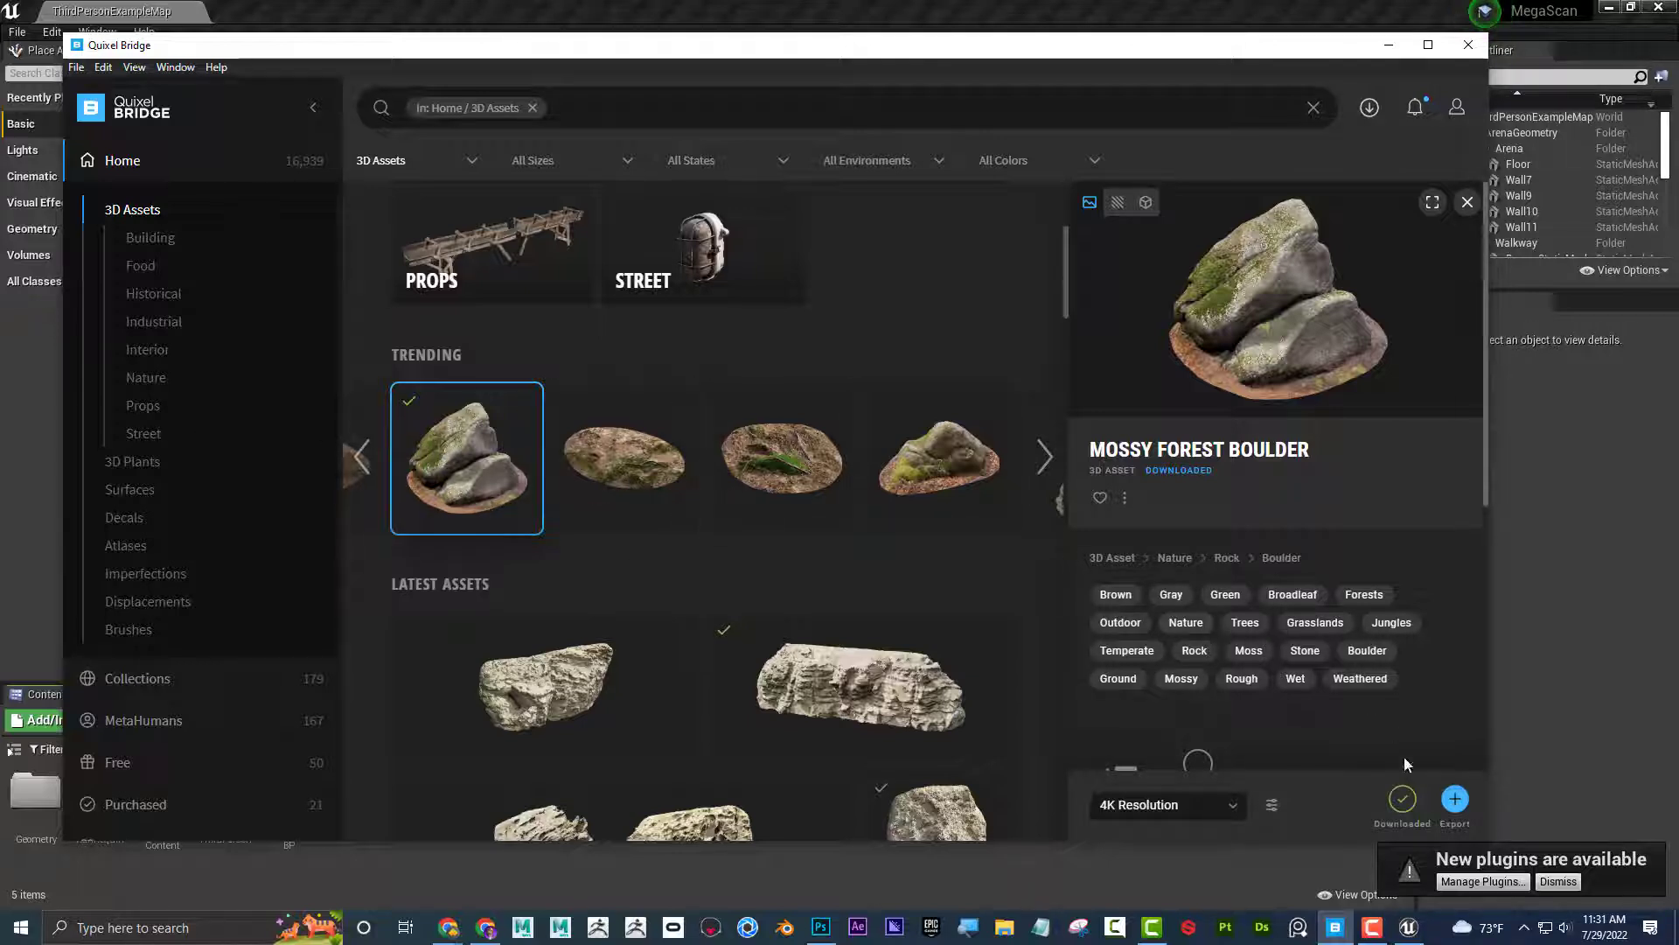
left_click(1456, 800)
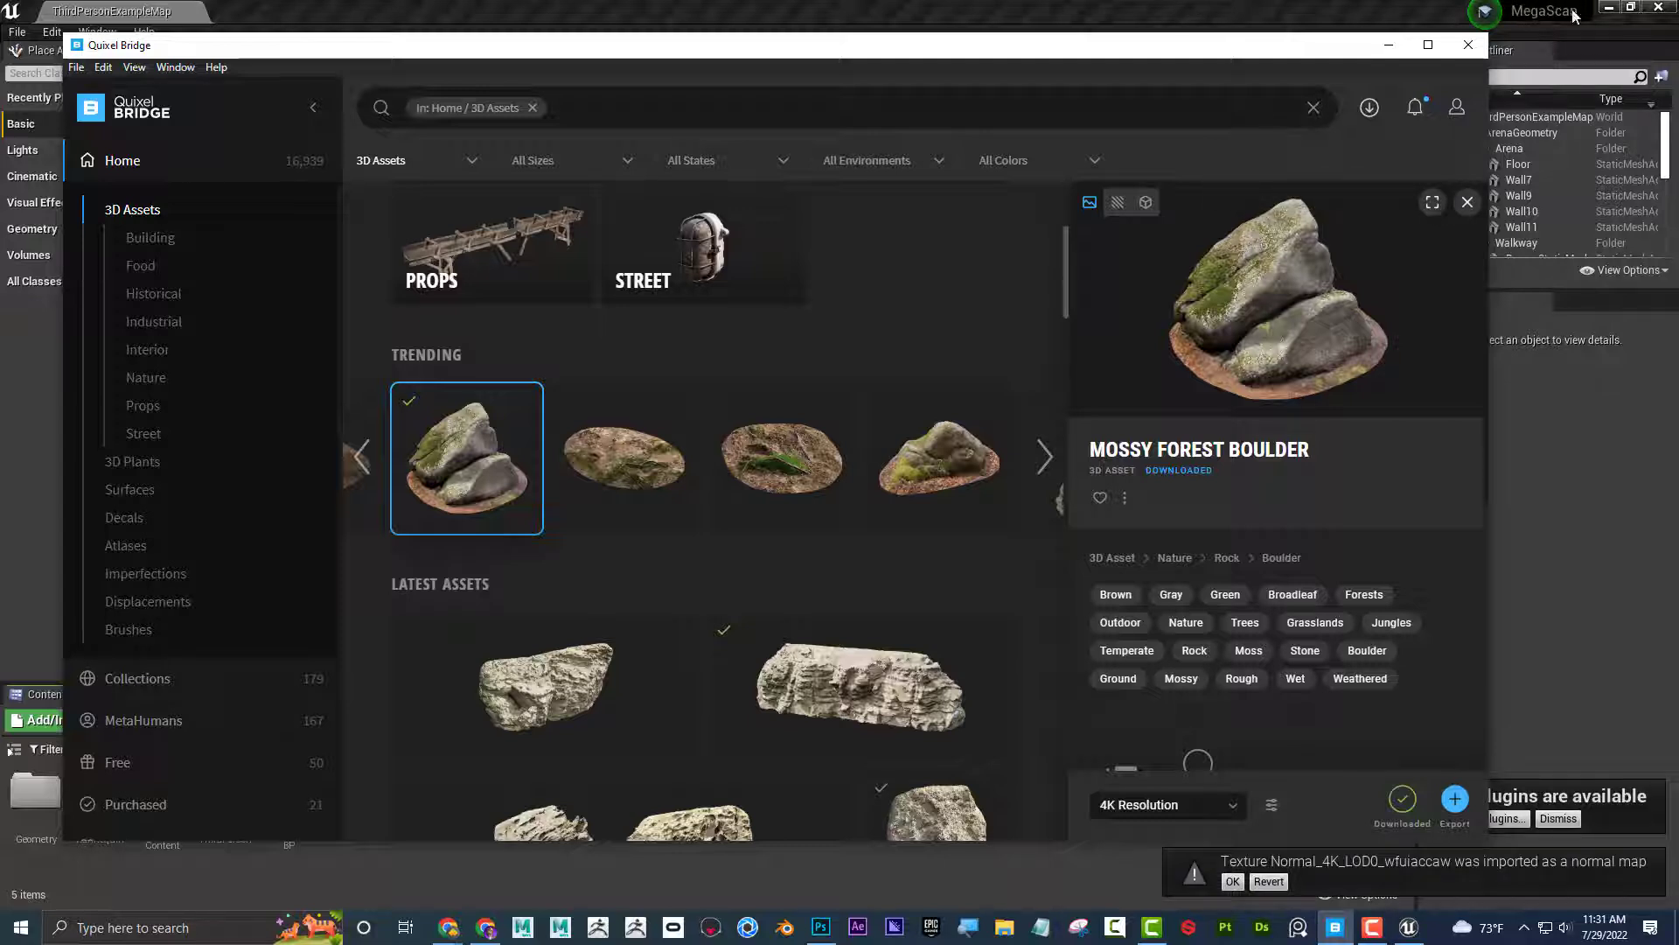
left_click(1368, 14)
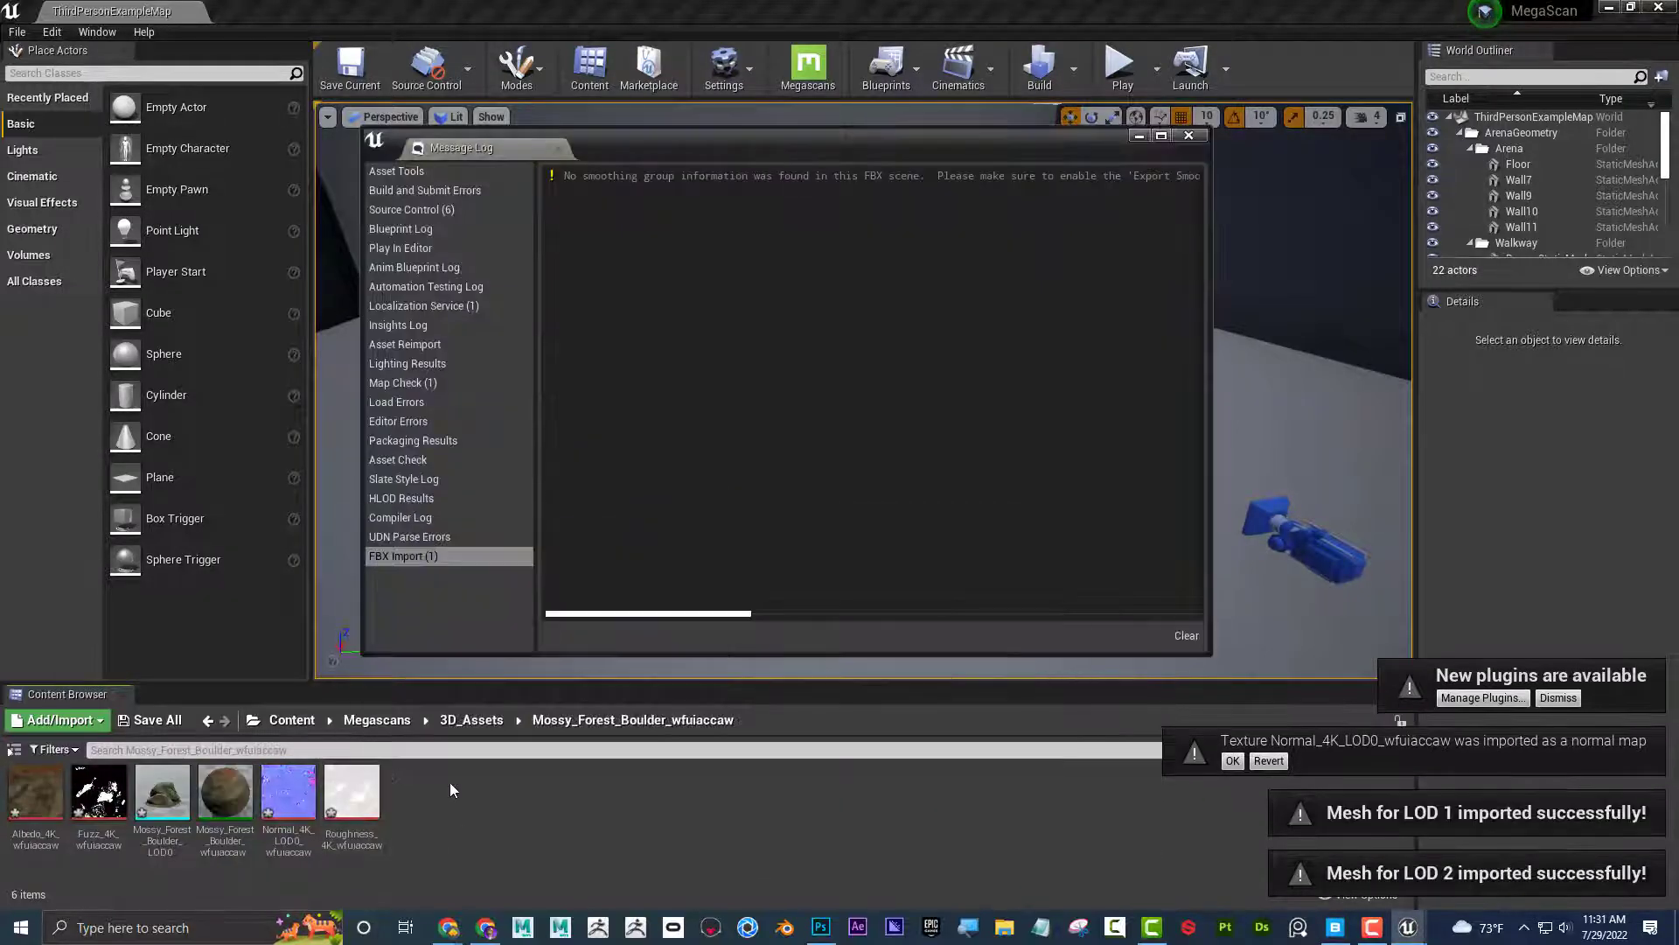
left_click(1188, 136)
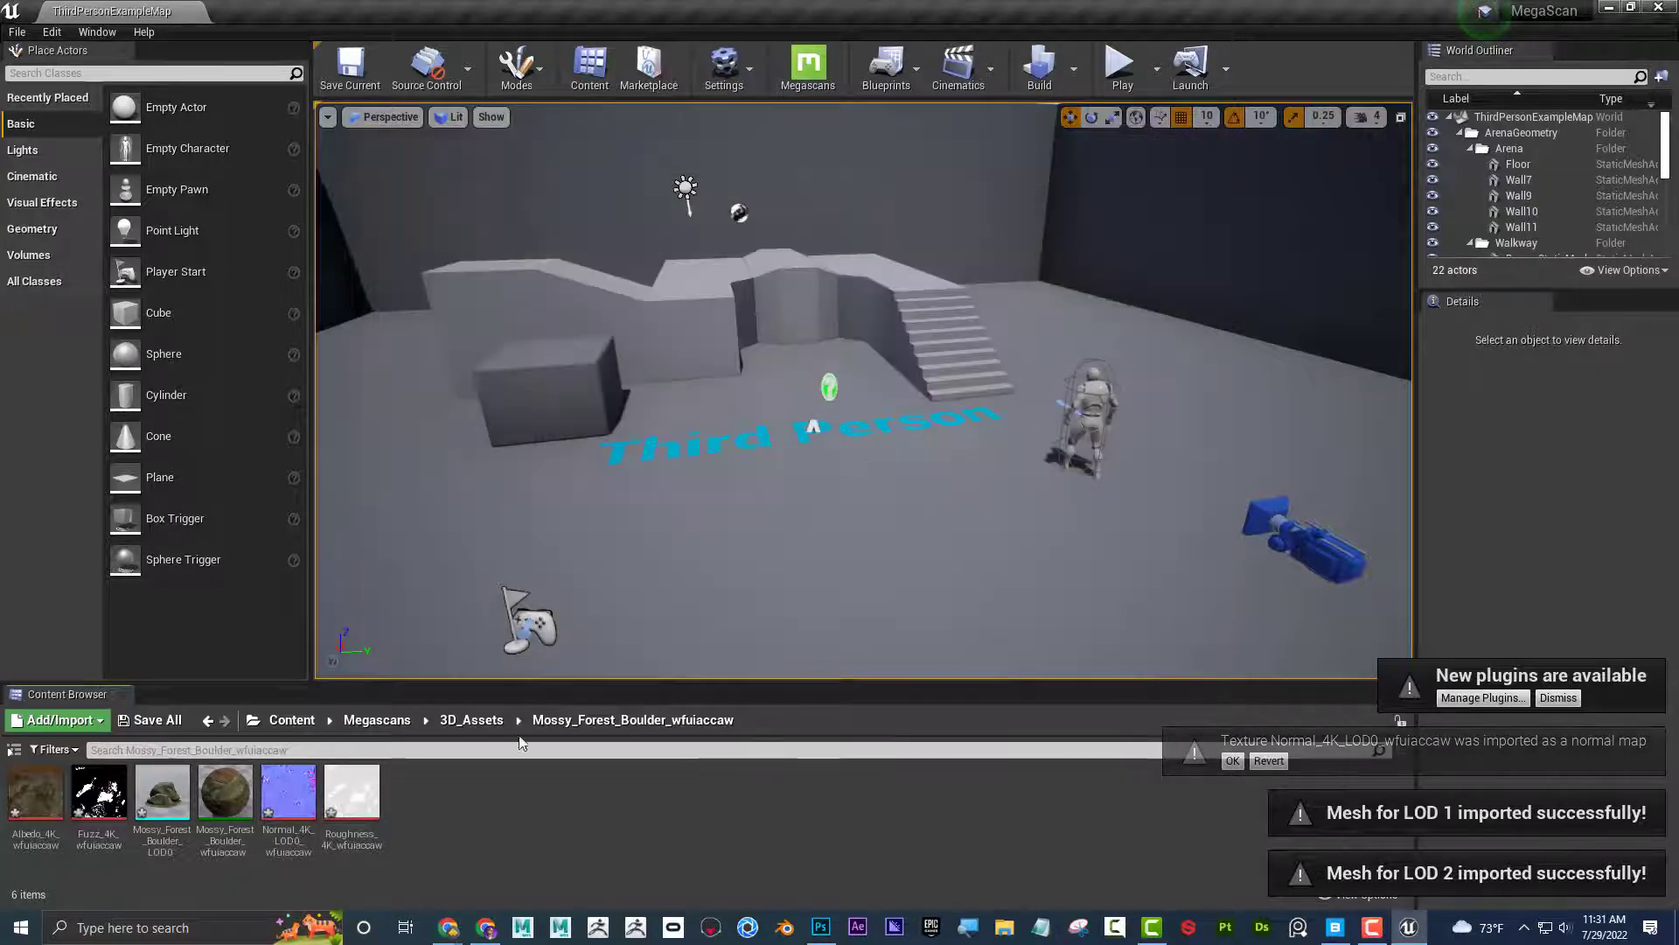
- From Content > Megascans > 3D_Assets > Mossy_Forest_Boulder_wfuiaccaw, place the boulder's static mesh on the level floor in front of the cube
left_click(296, 722)
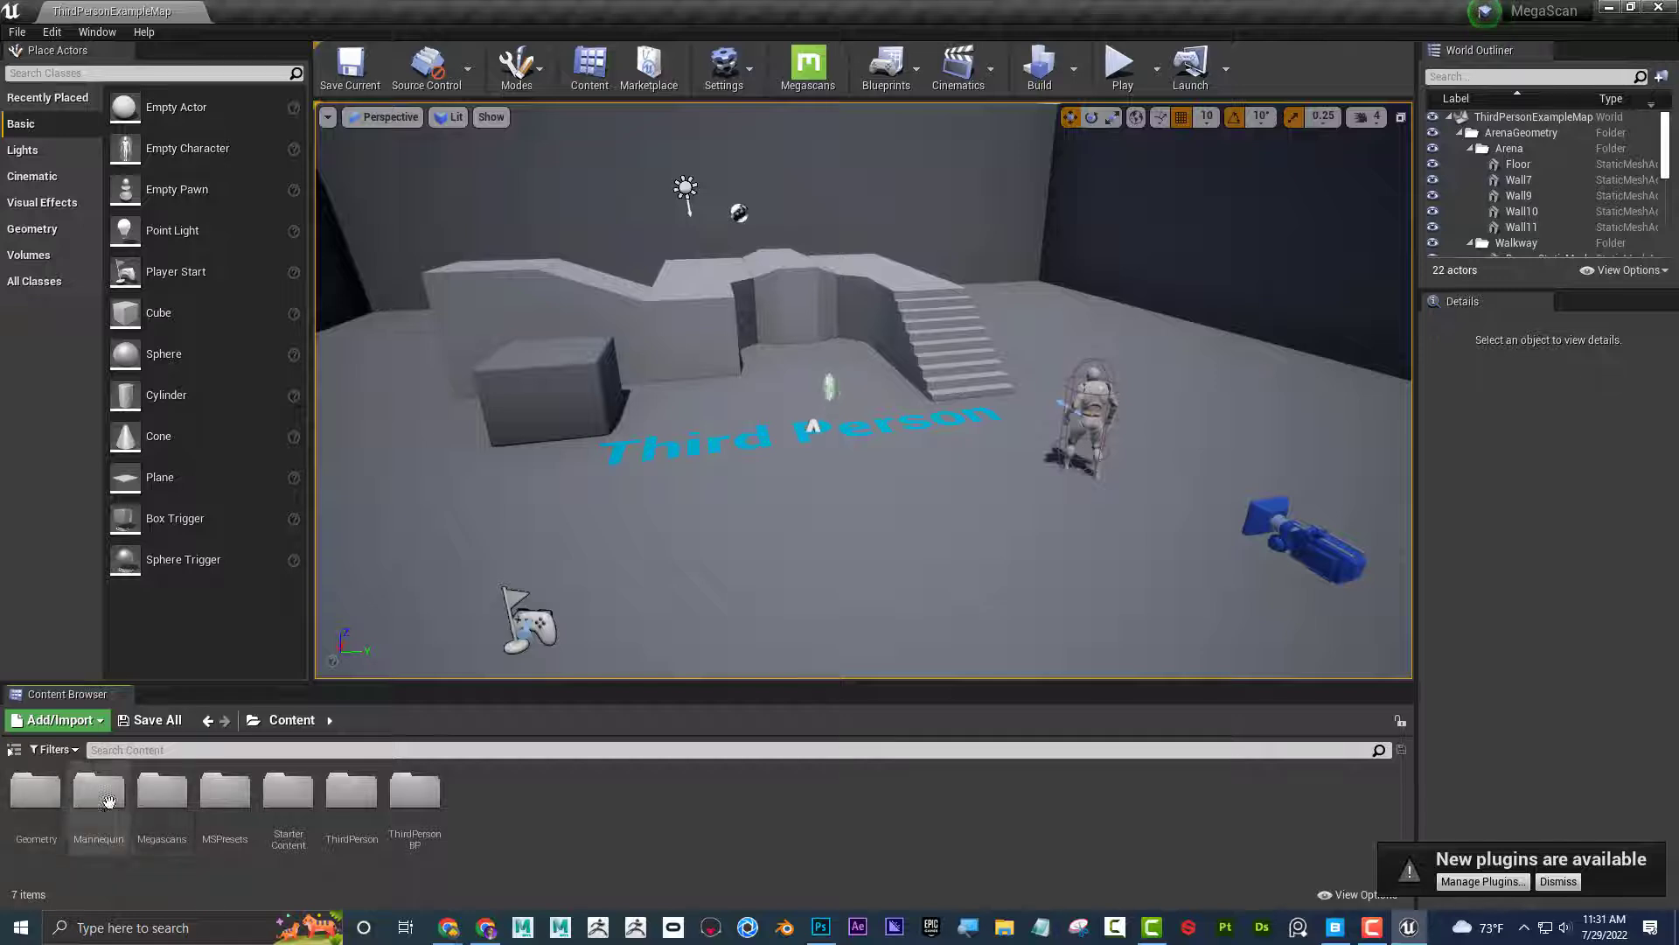
left_click(159, 794)
double_click(159, 793)
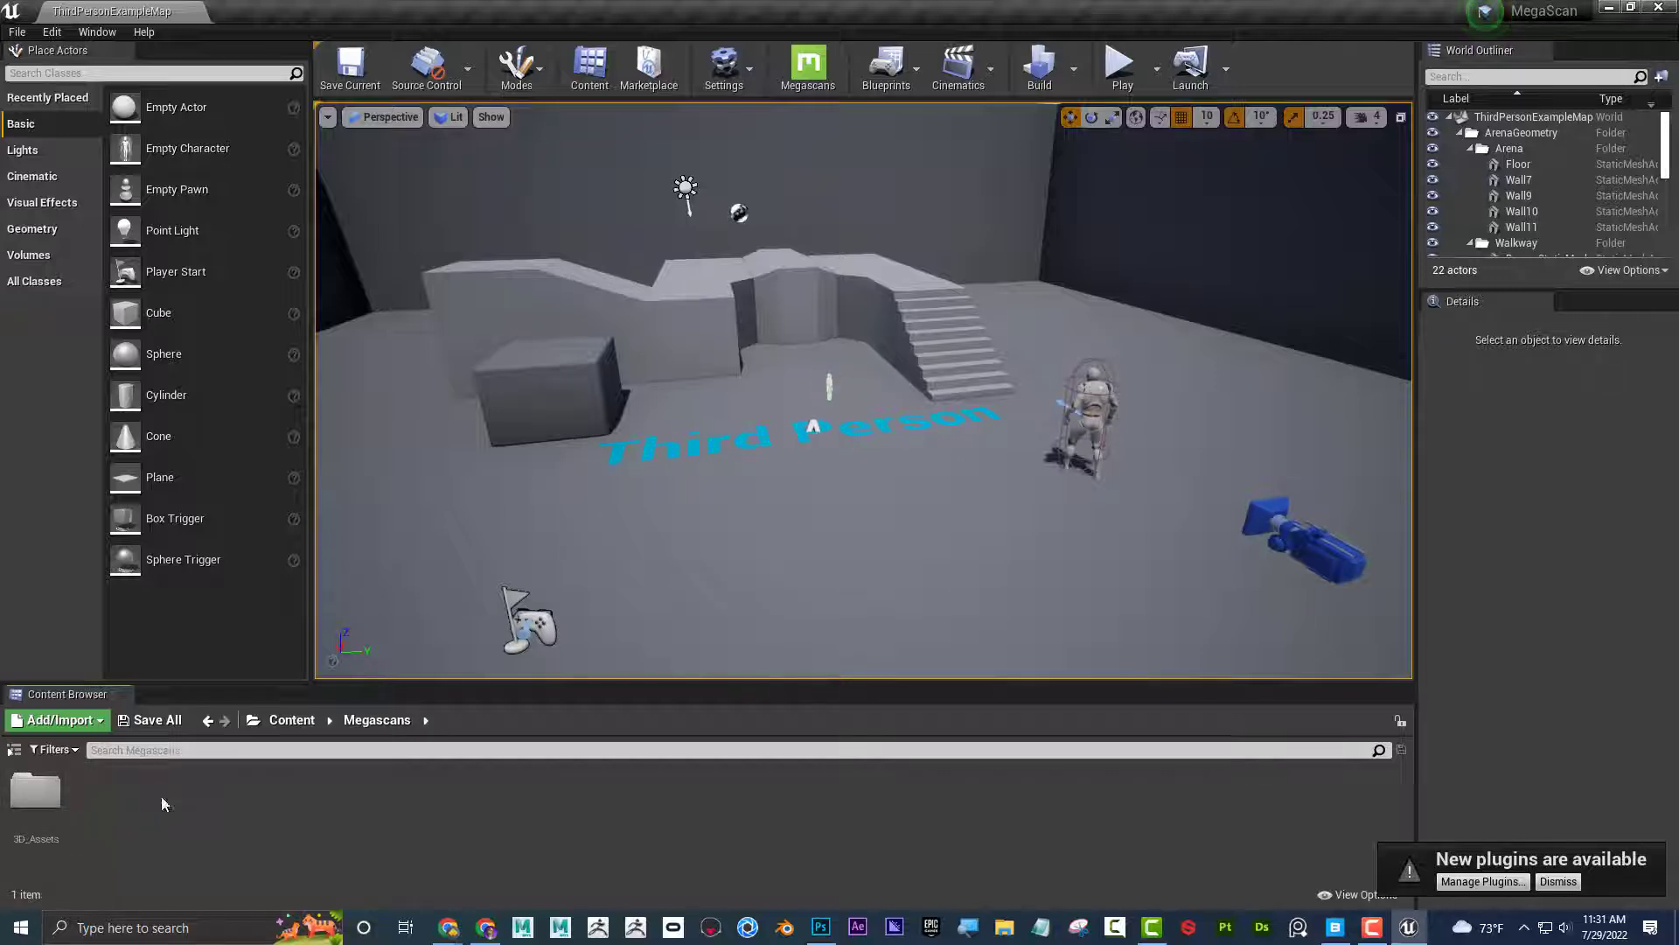
double_click(46, 785)
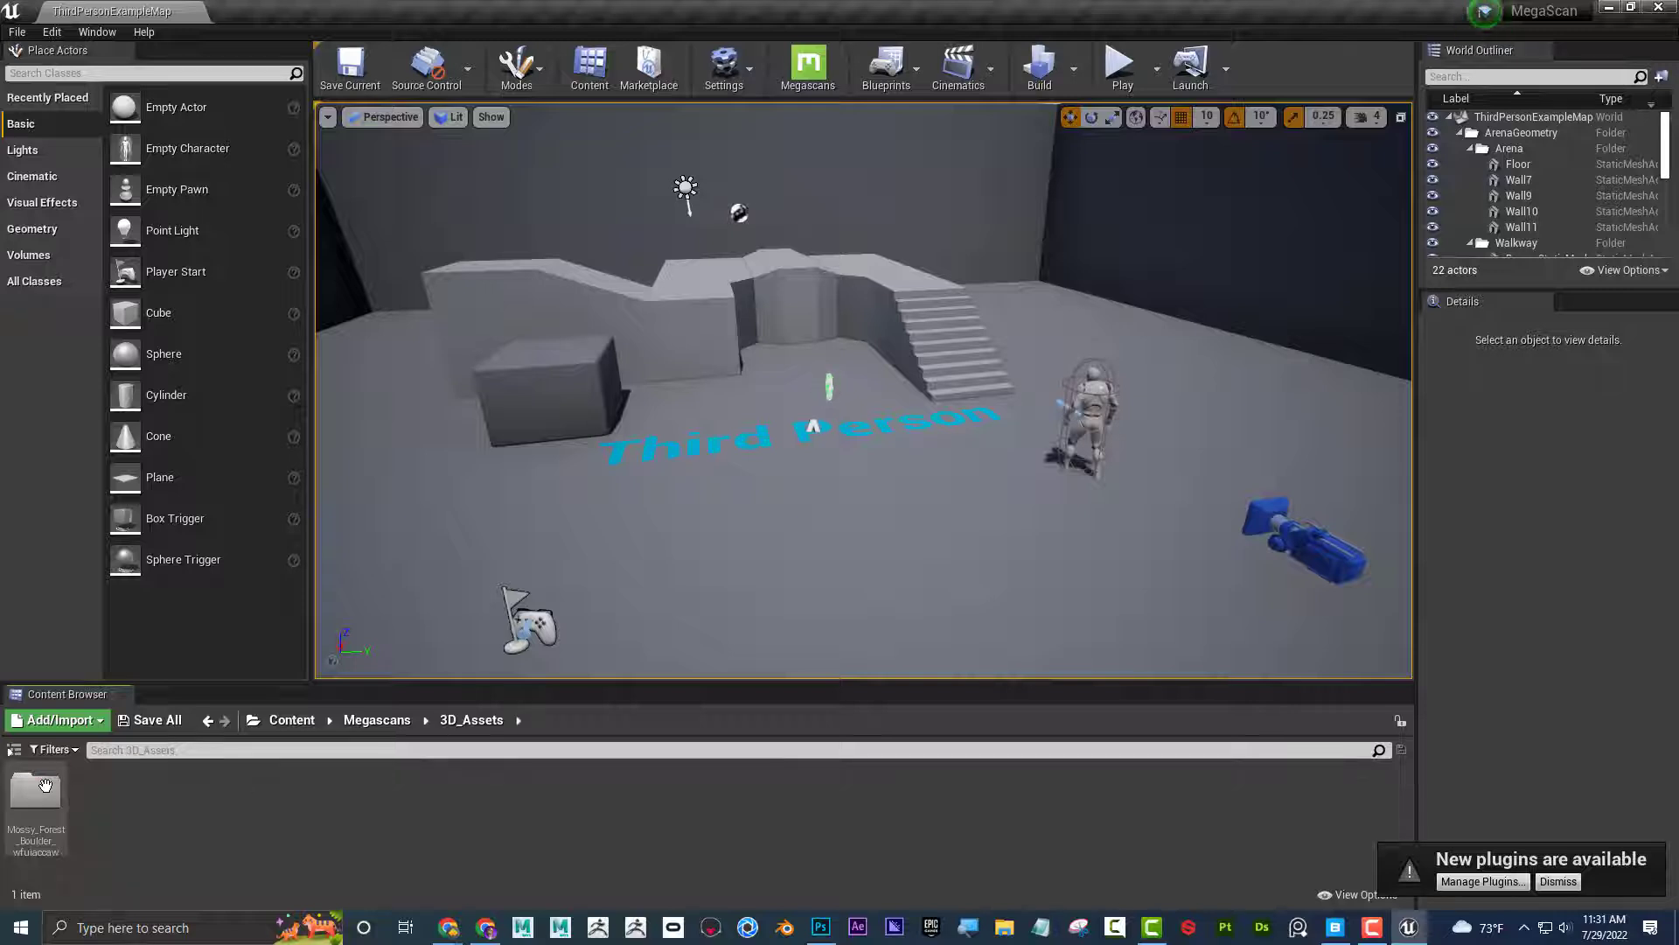
double_click(46, 784)
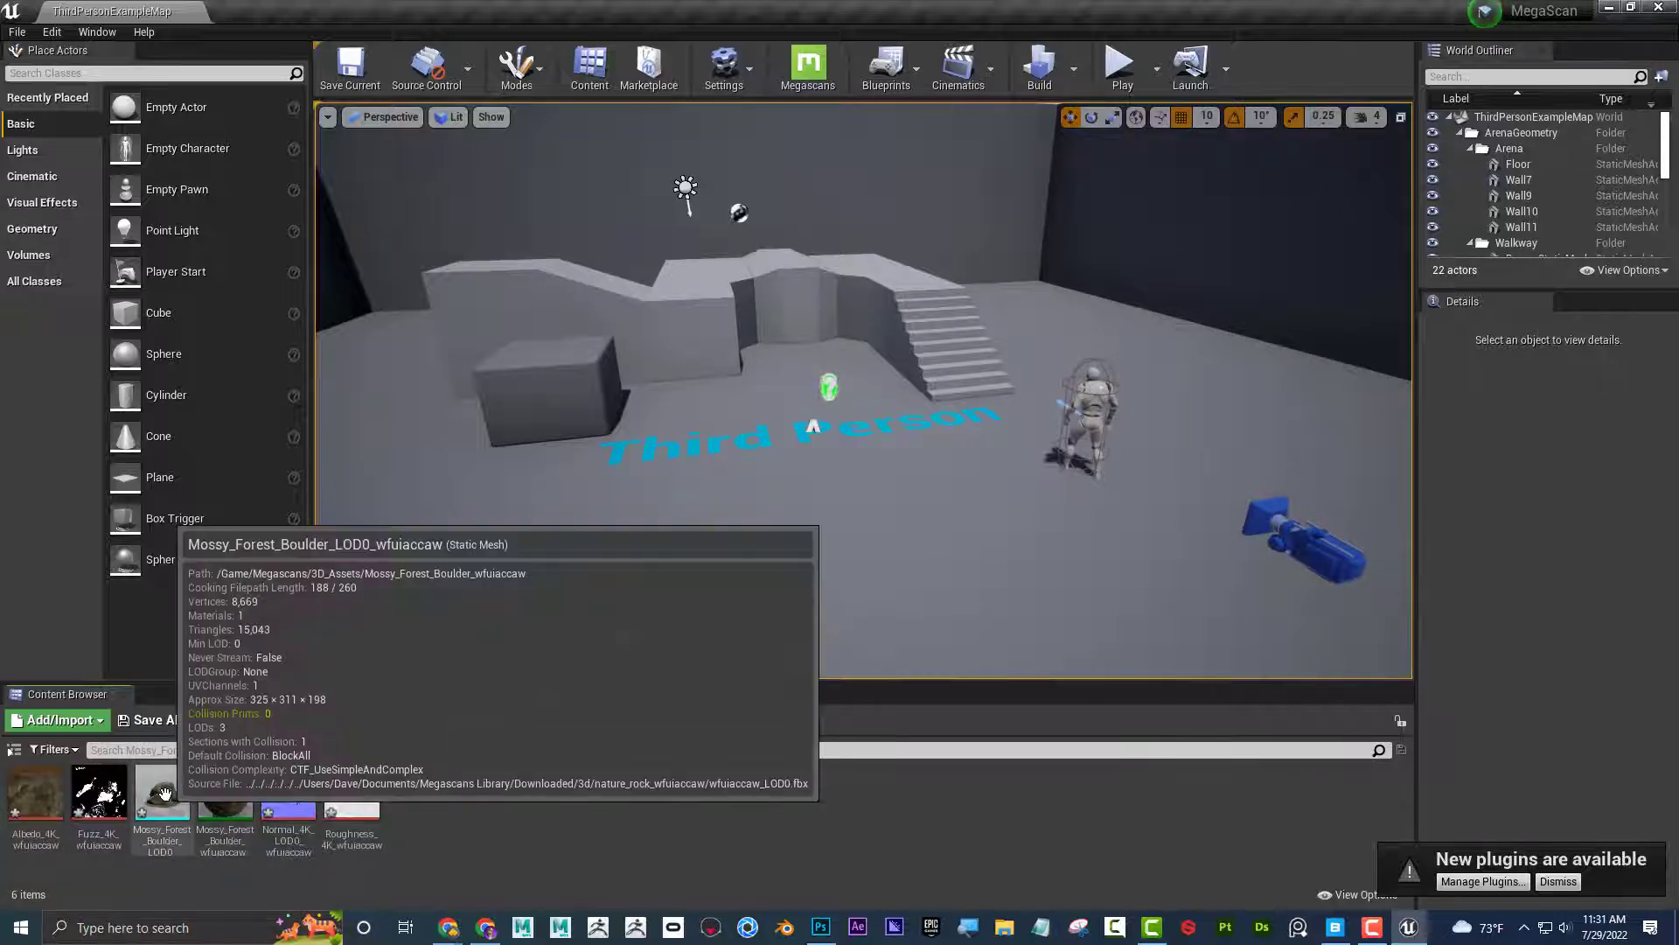
left_click(171, 787)
left_click_drag(171, 787, 631, 510)
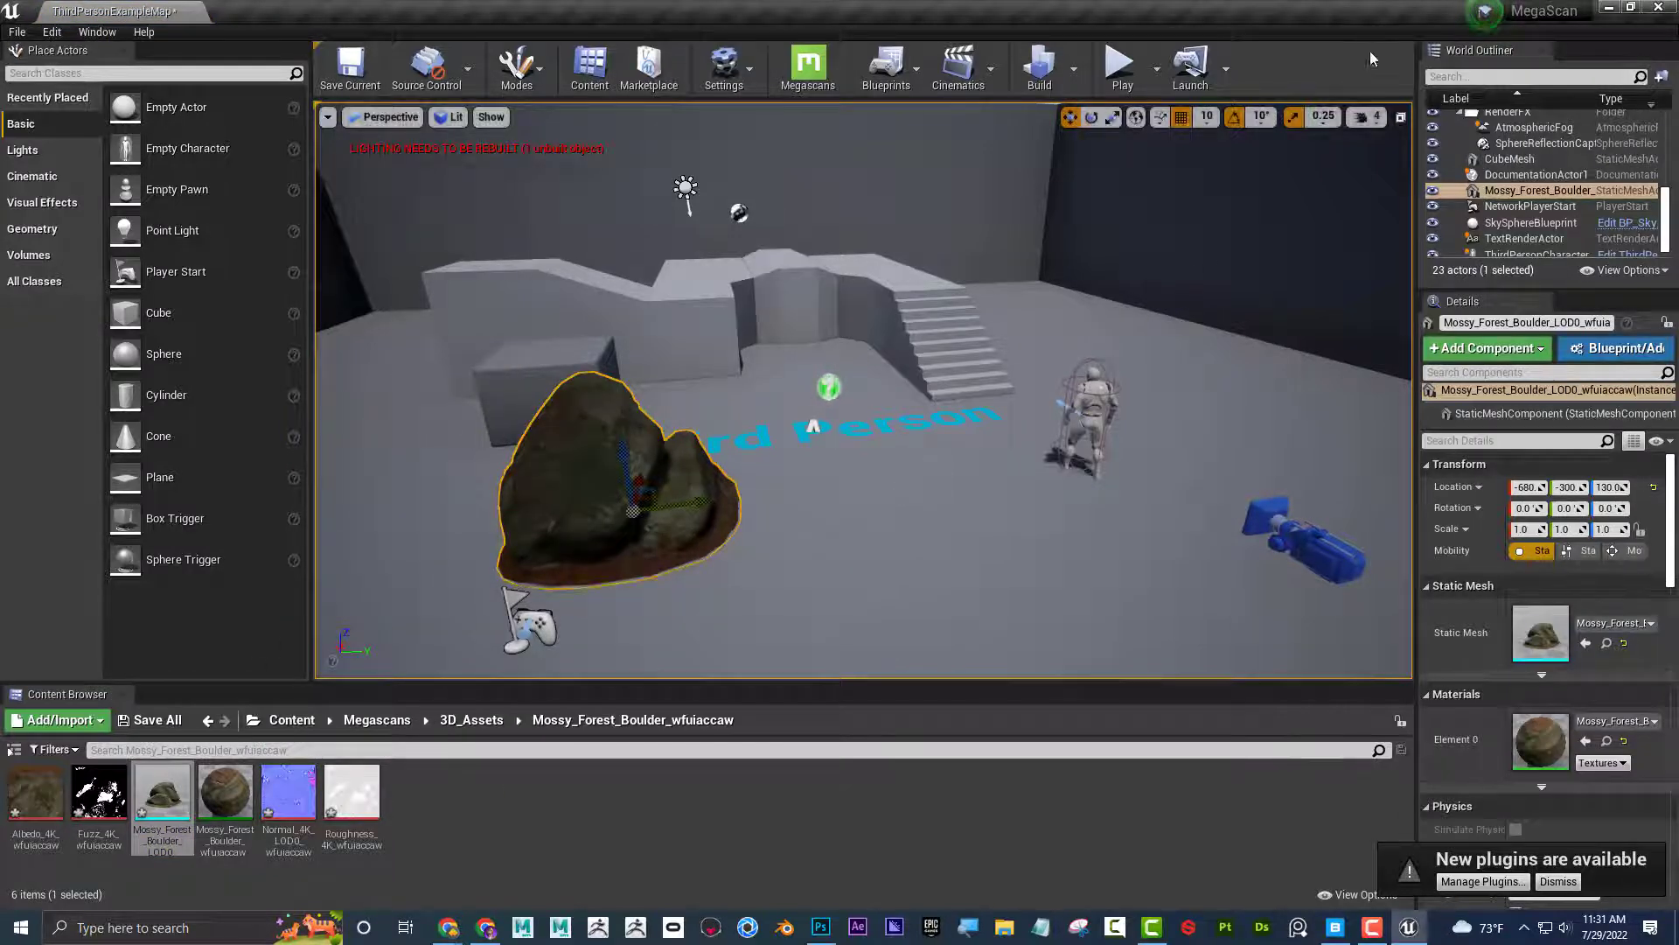
- In File Explorer, open Unreal Projects > MegaScan > Content > Megascans > 3D_Assets > Mossy_Forest_Boulder_wfuiaccaw to examine the boulder's files on disk
left_click_drag(1388, 13, 1064, 35)
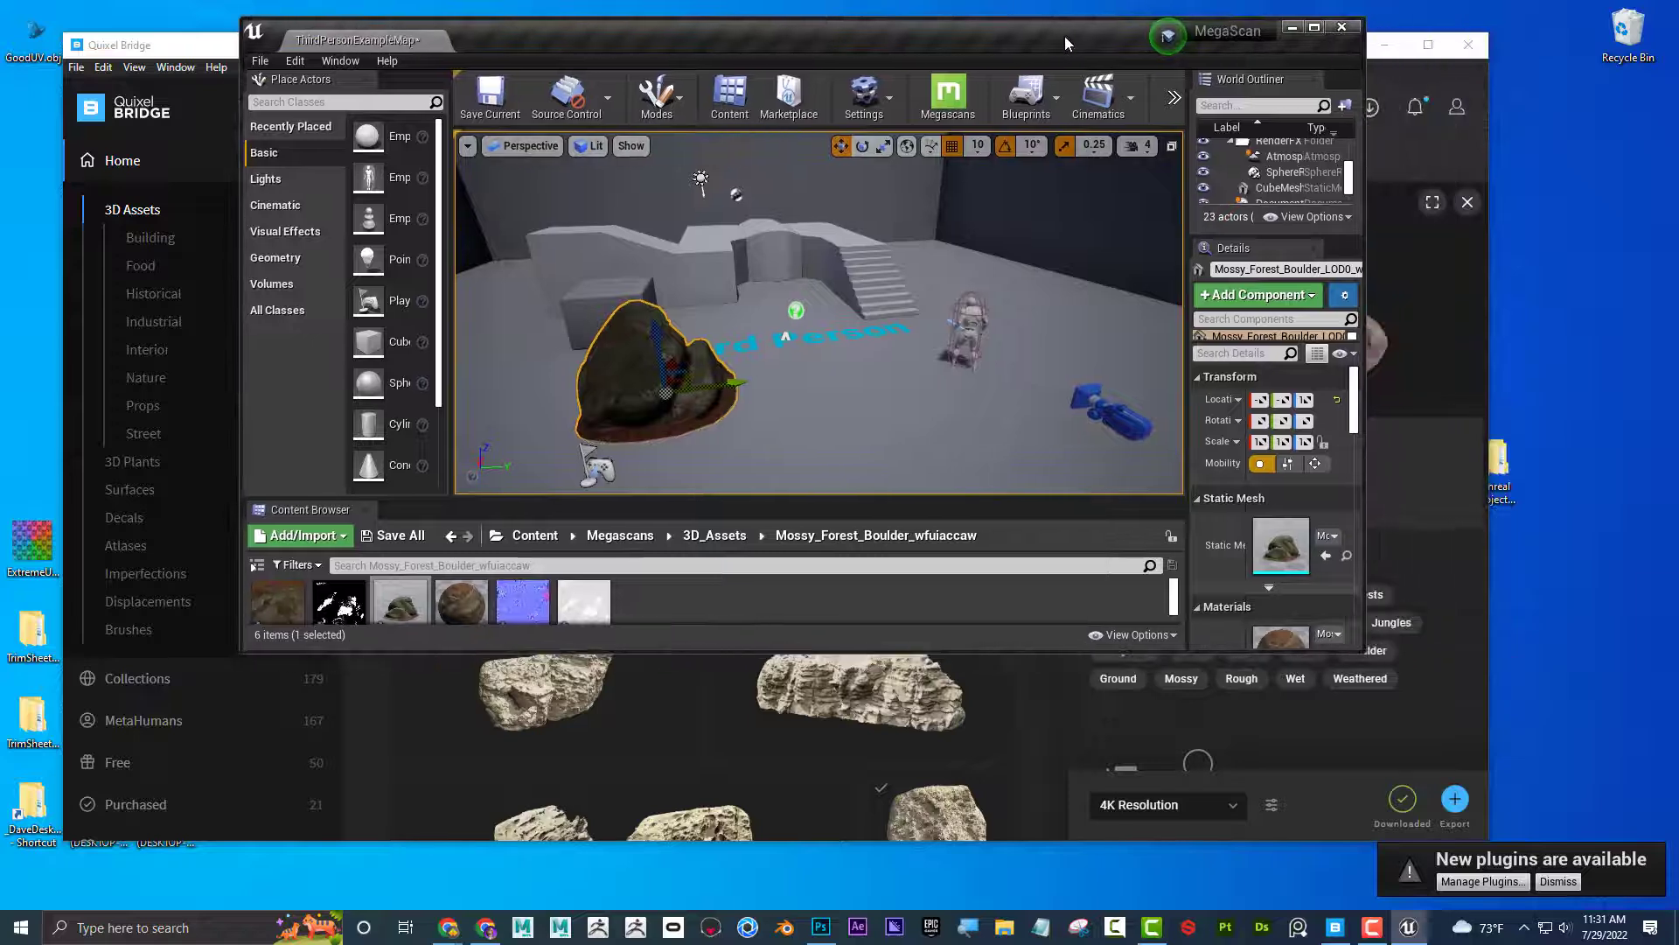
double_click(1505, 474)
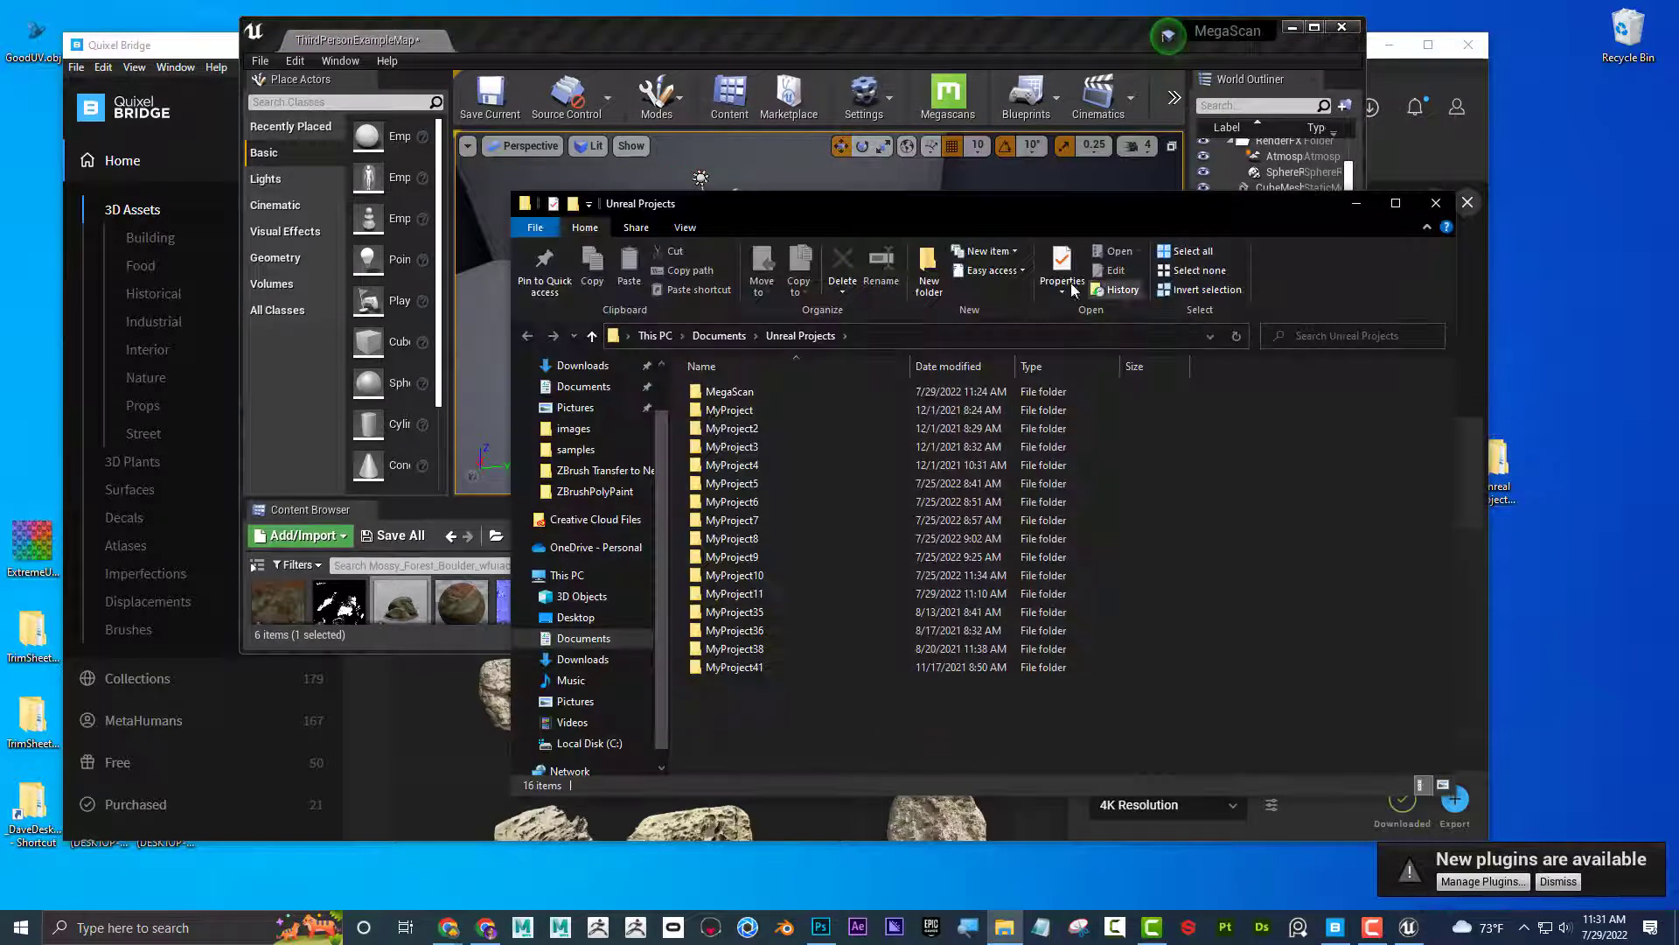
left_click_drag(1042, 202, 1145, 181)
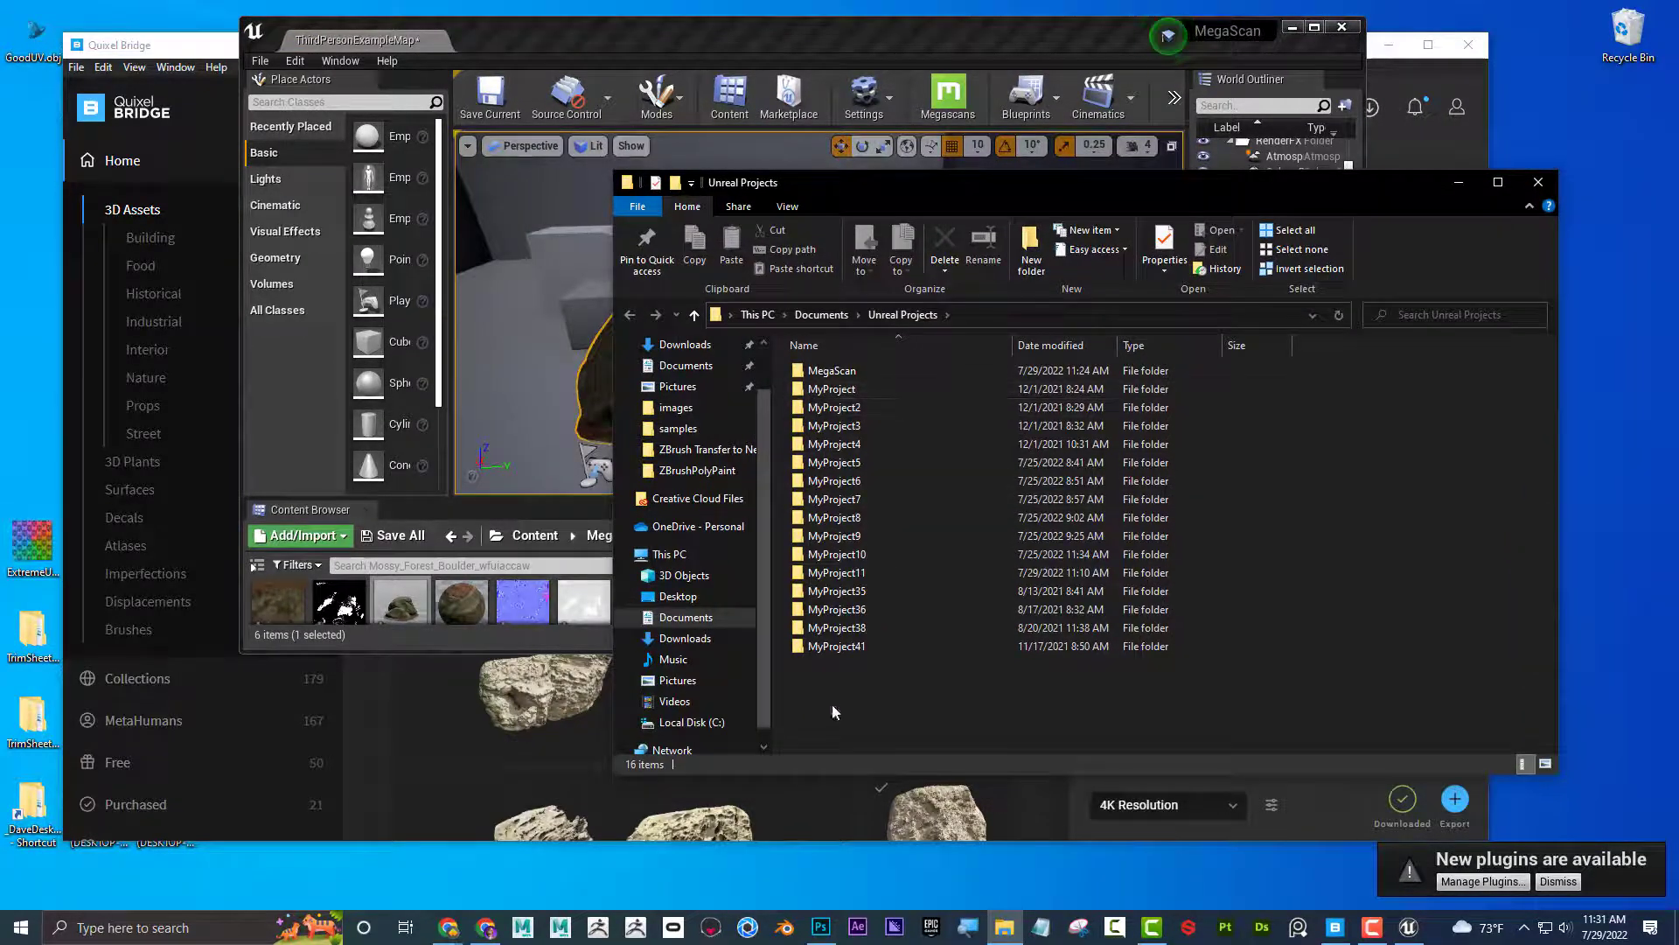
left_click(826, 374)
double_click(826, 374)
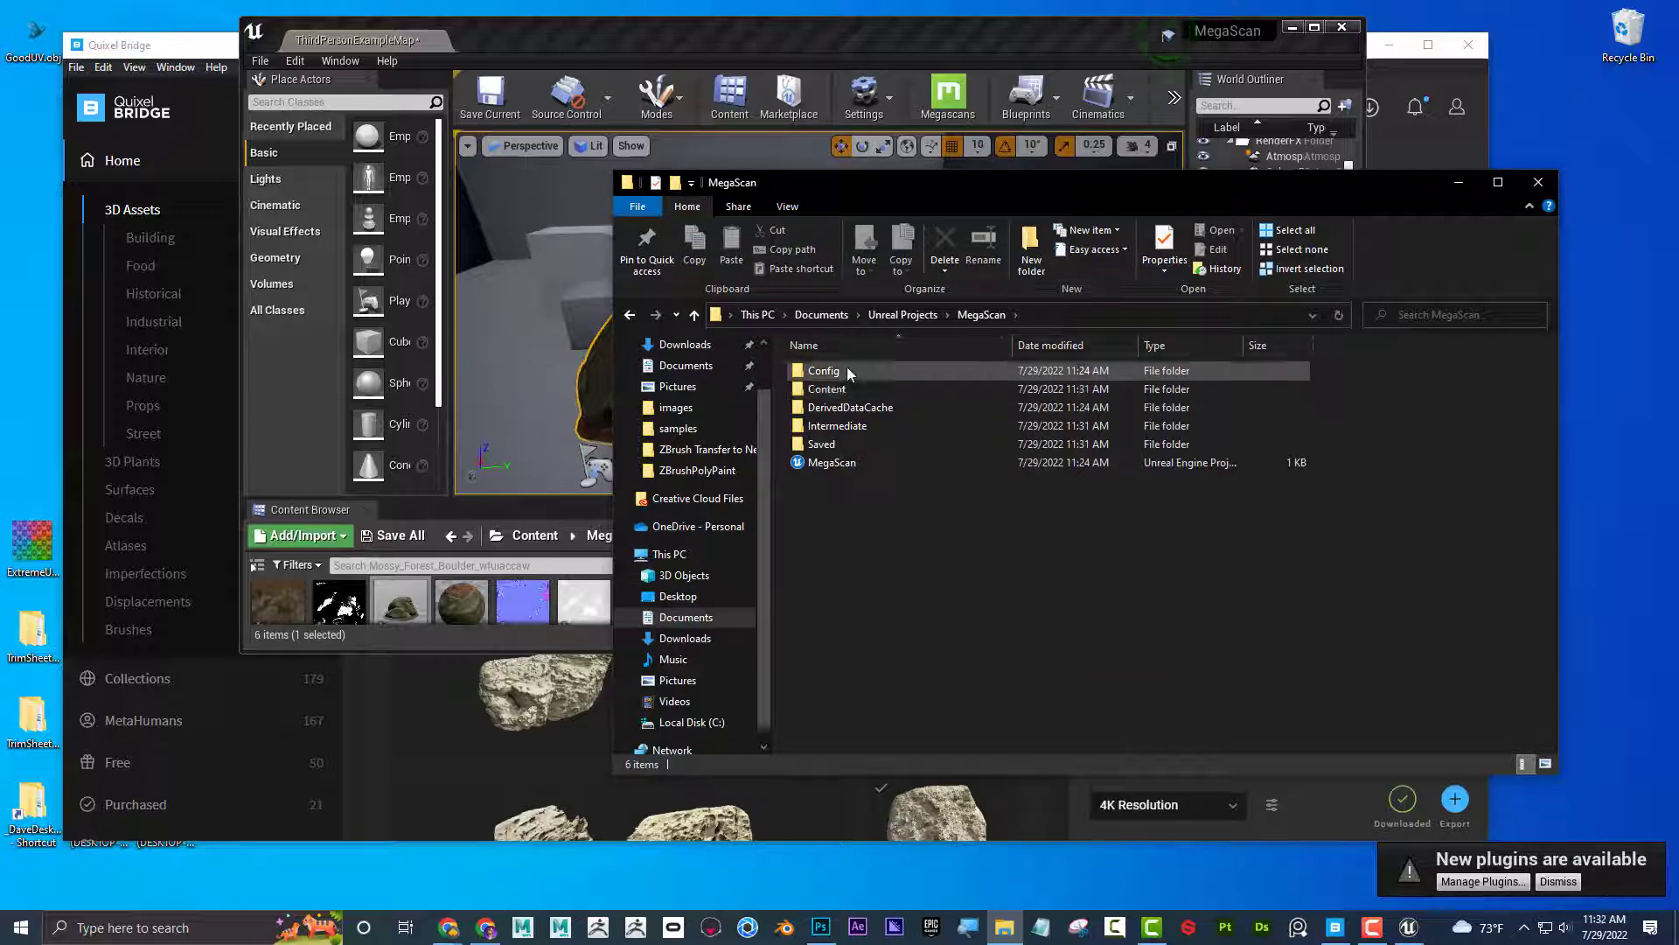
double_click(852, 387)
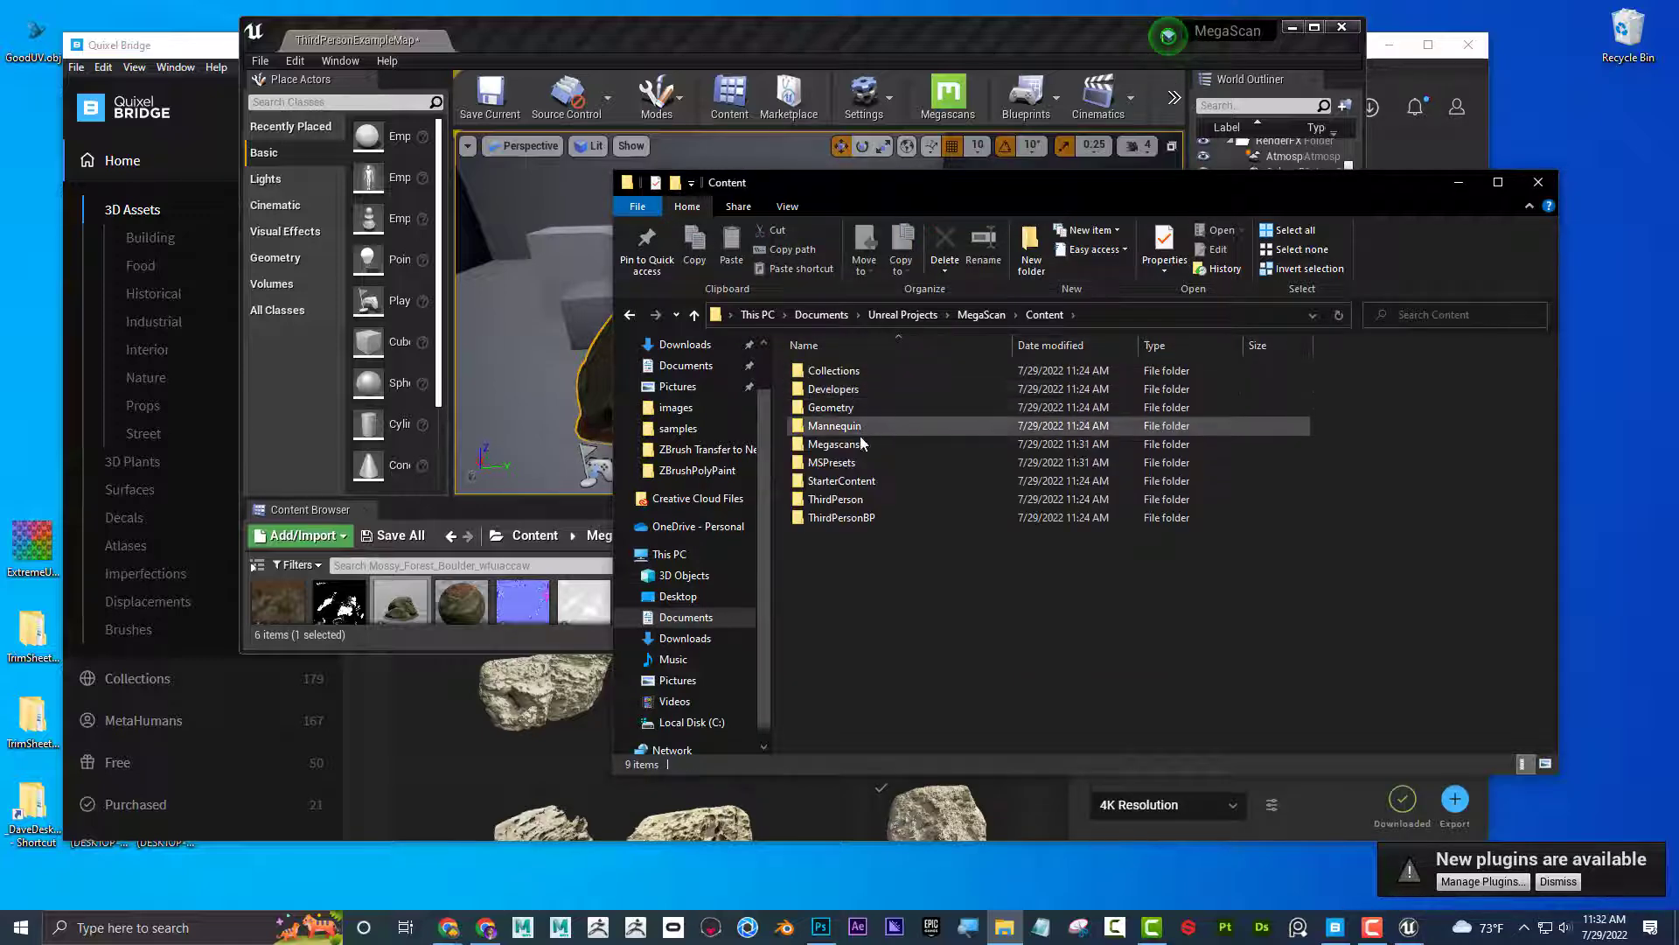
double_click(847, 446)
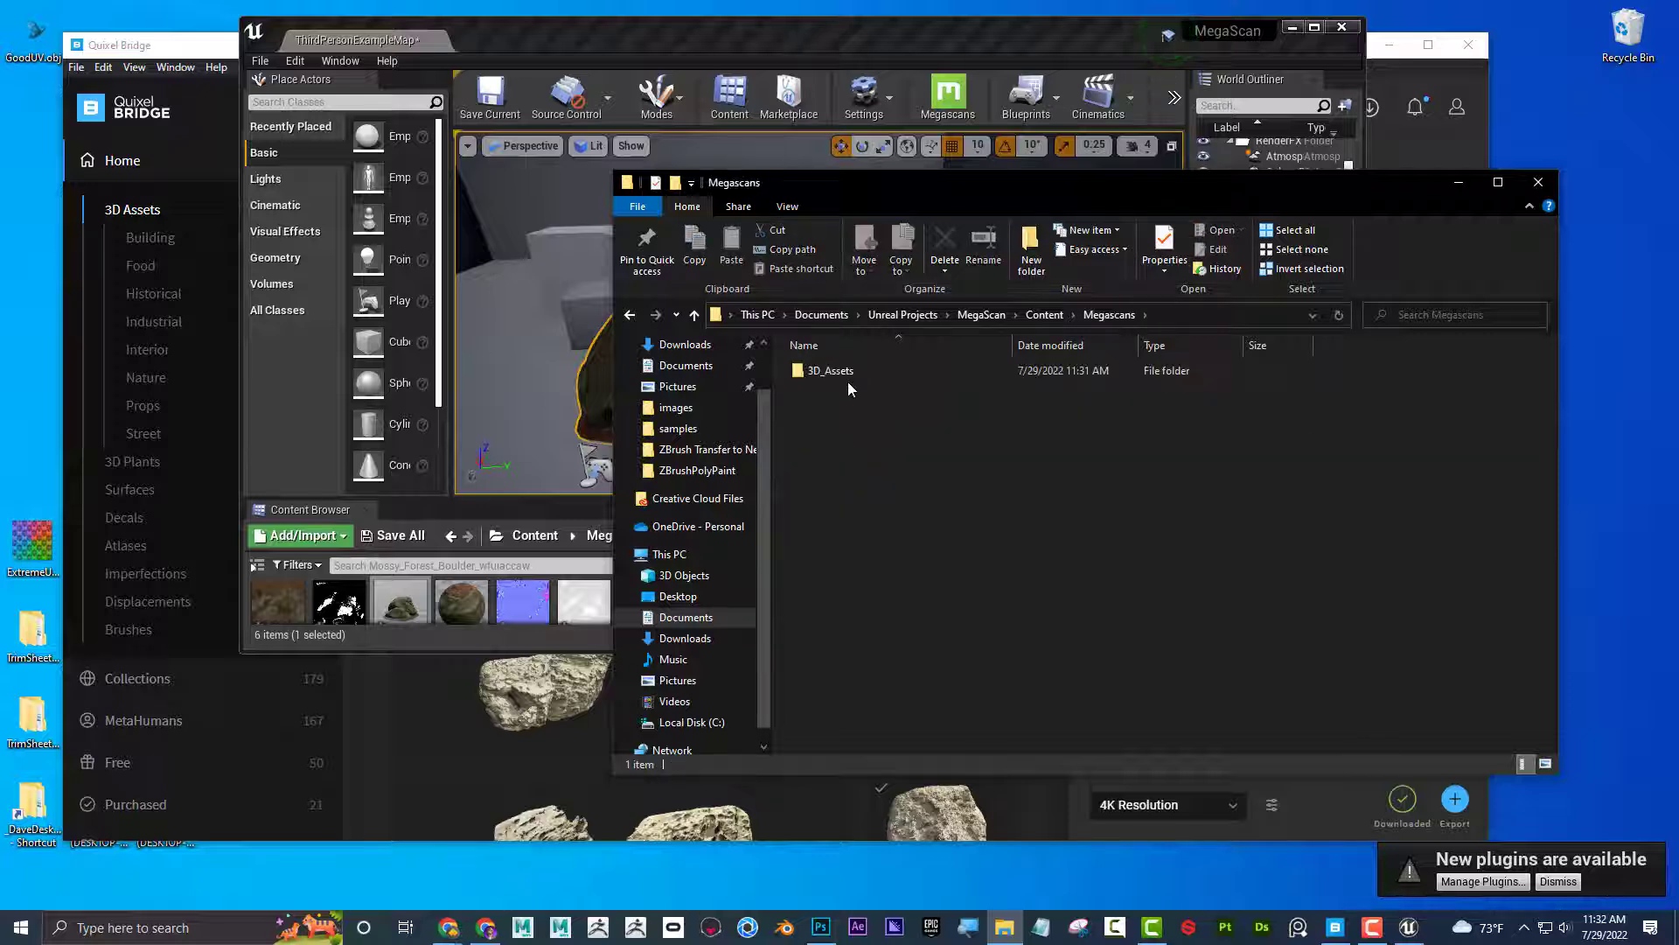
double_click(845, 372)
double_click(843, 369)
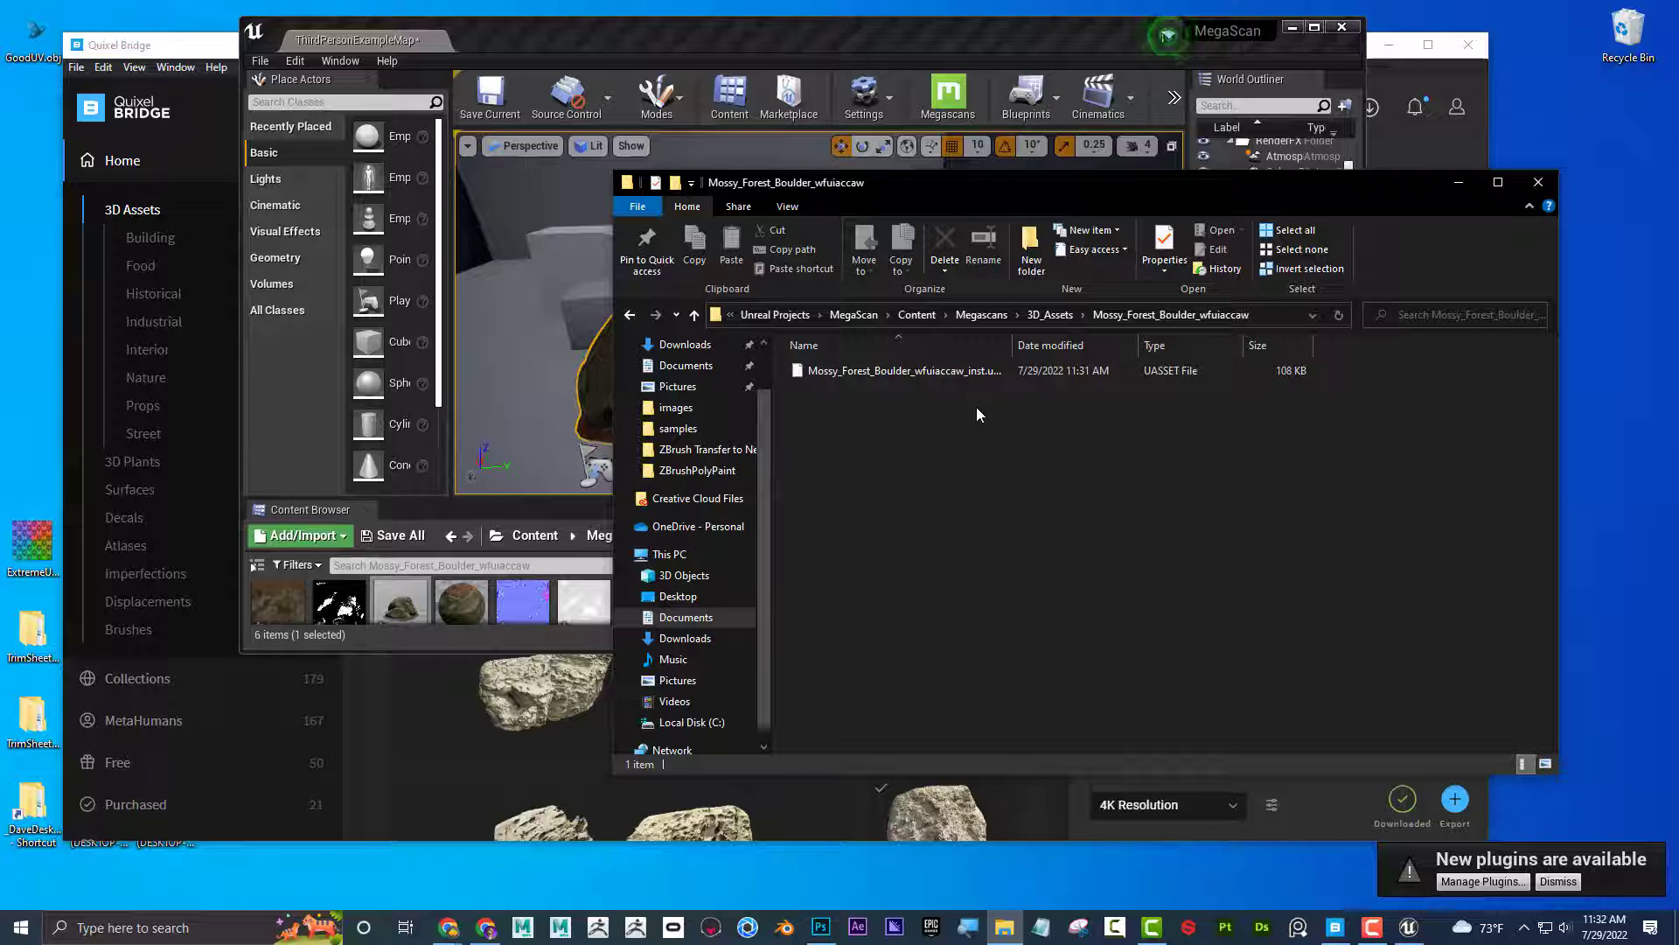
- Return to the project's Content folder, close File Explorer, and maximize the Unreal Editor window
left_click(630, 315)
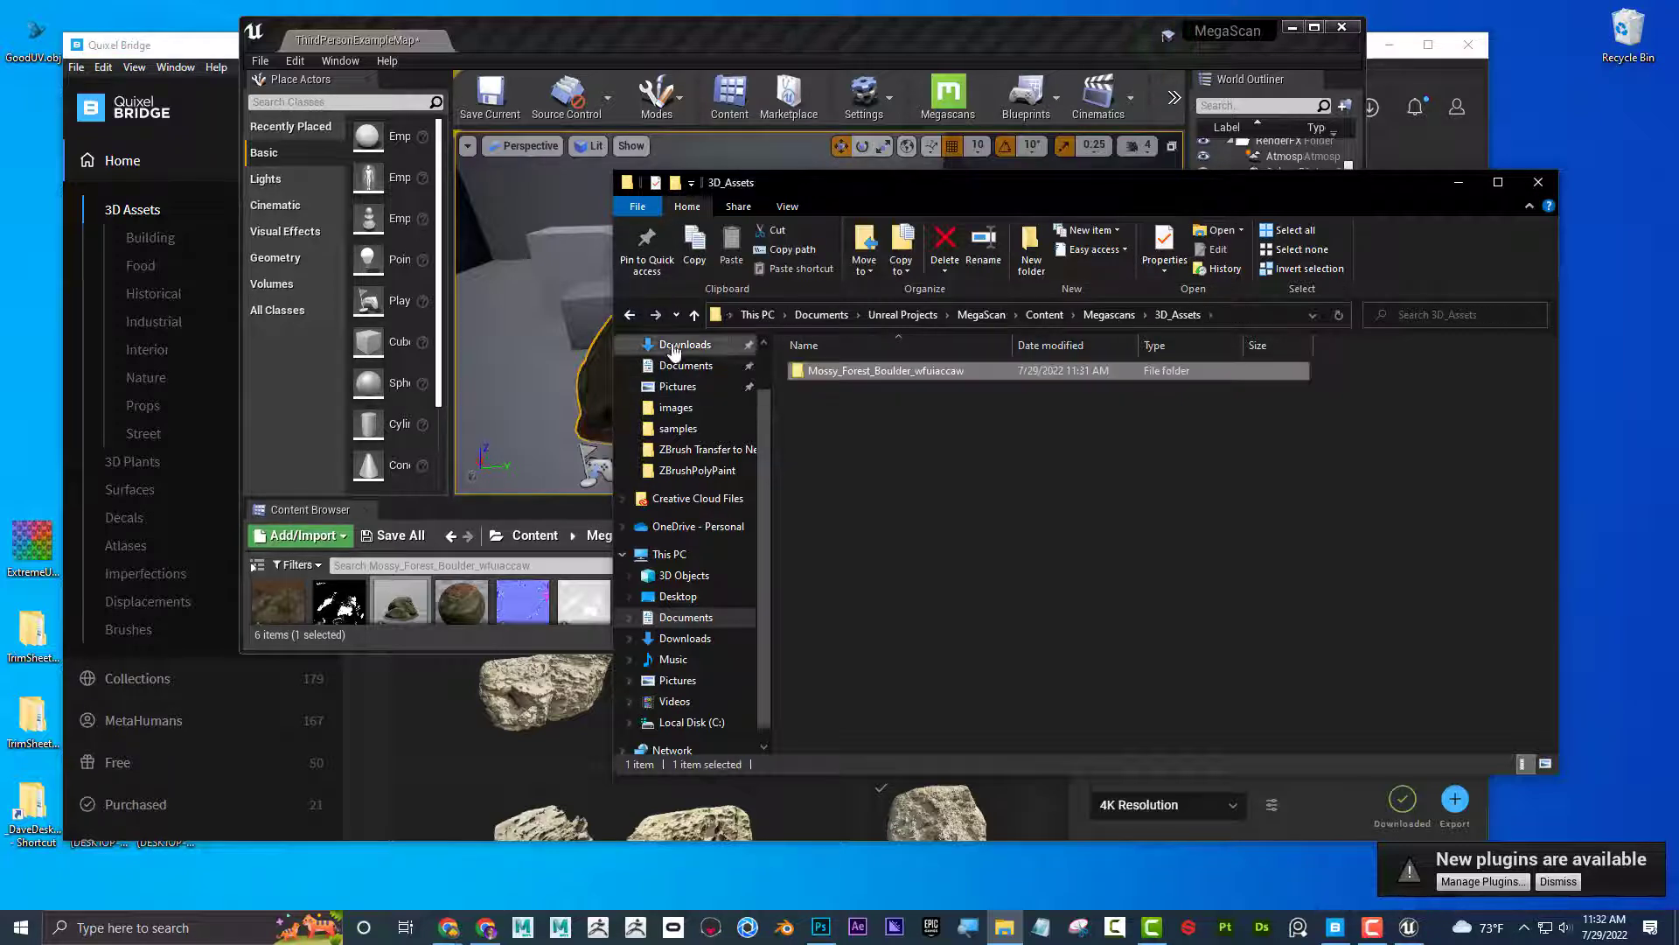
left_click(631, 316)
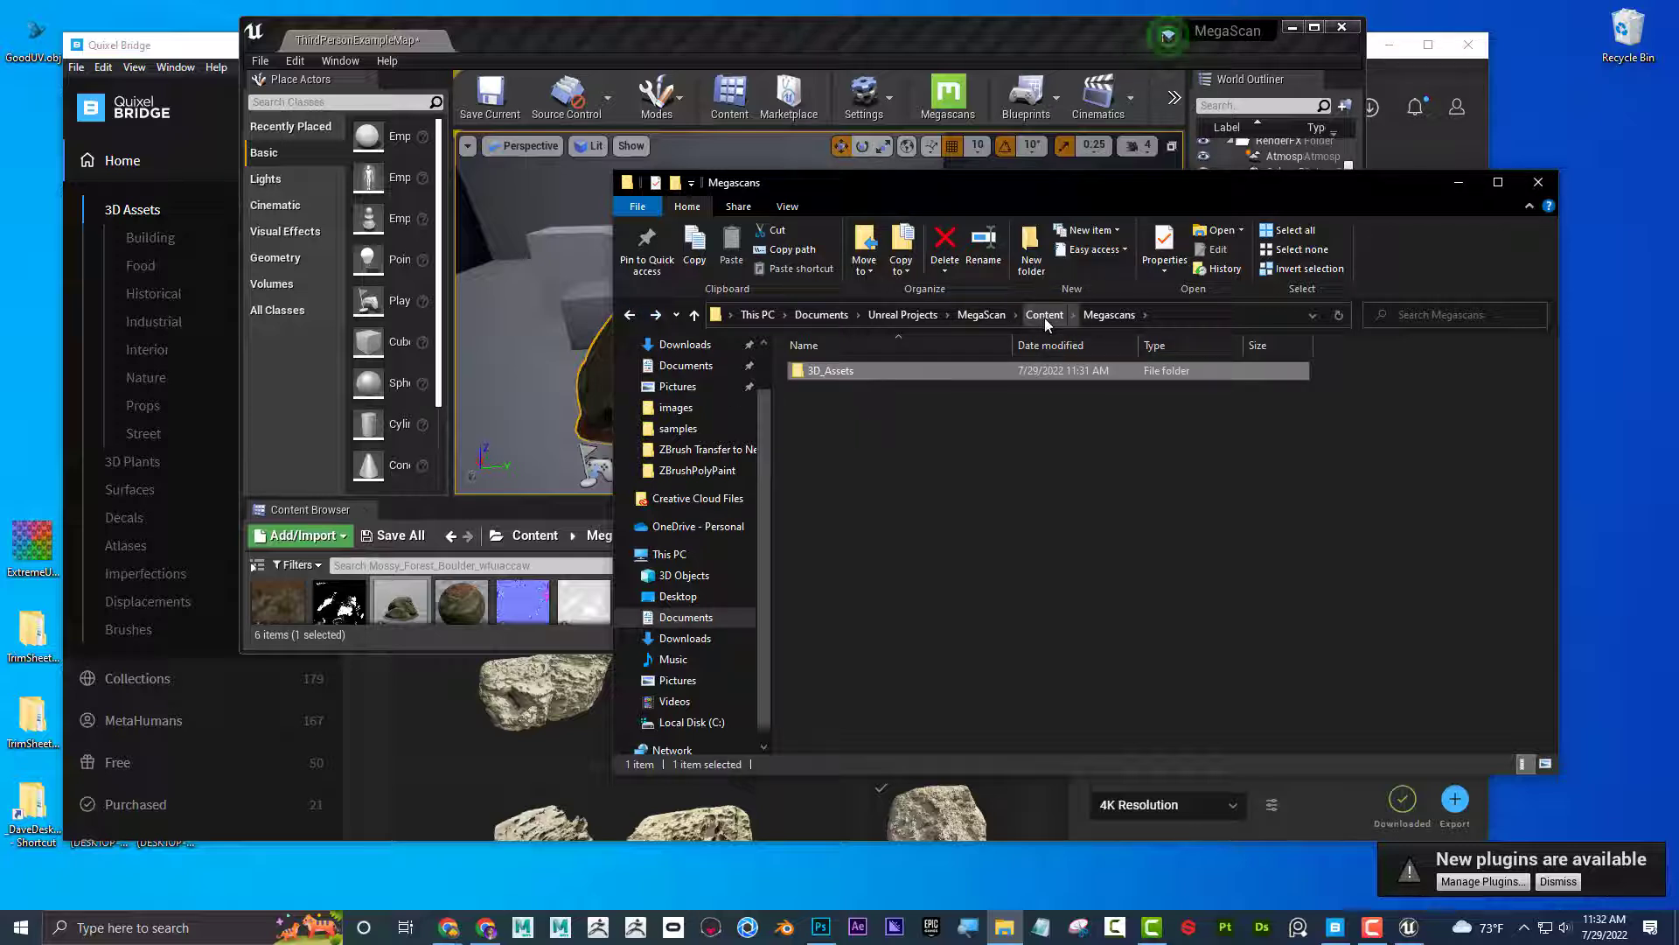
left_click(630, 315)
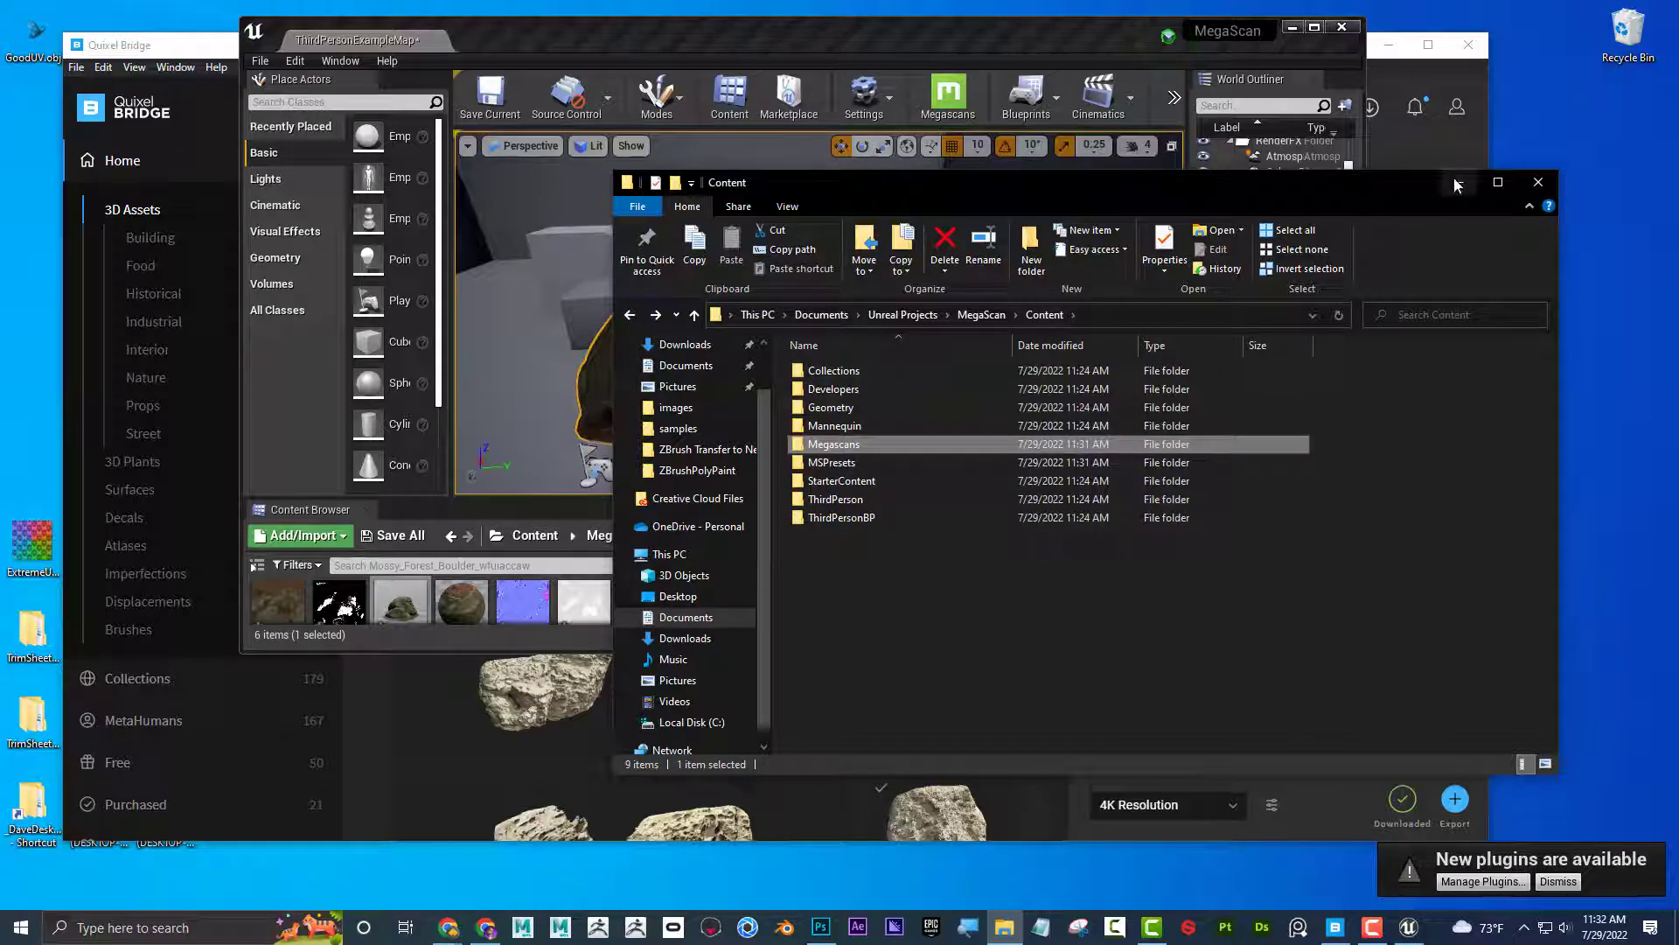
left_click(1538, 182)
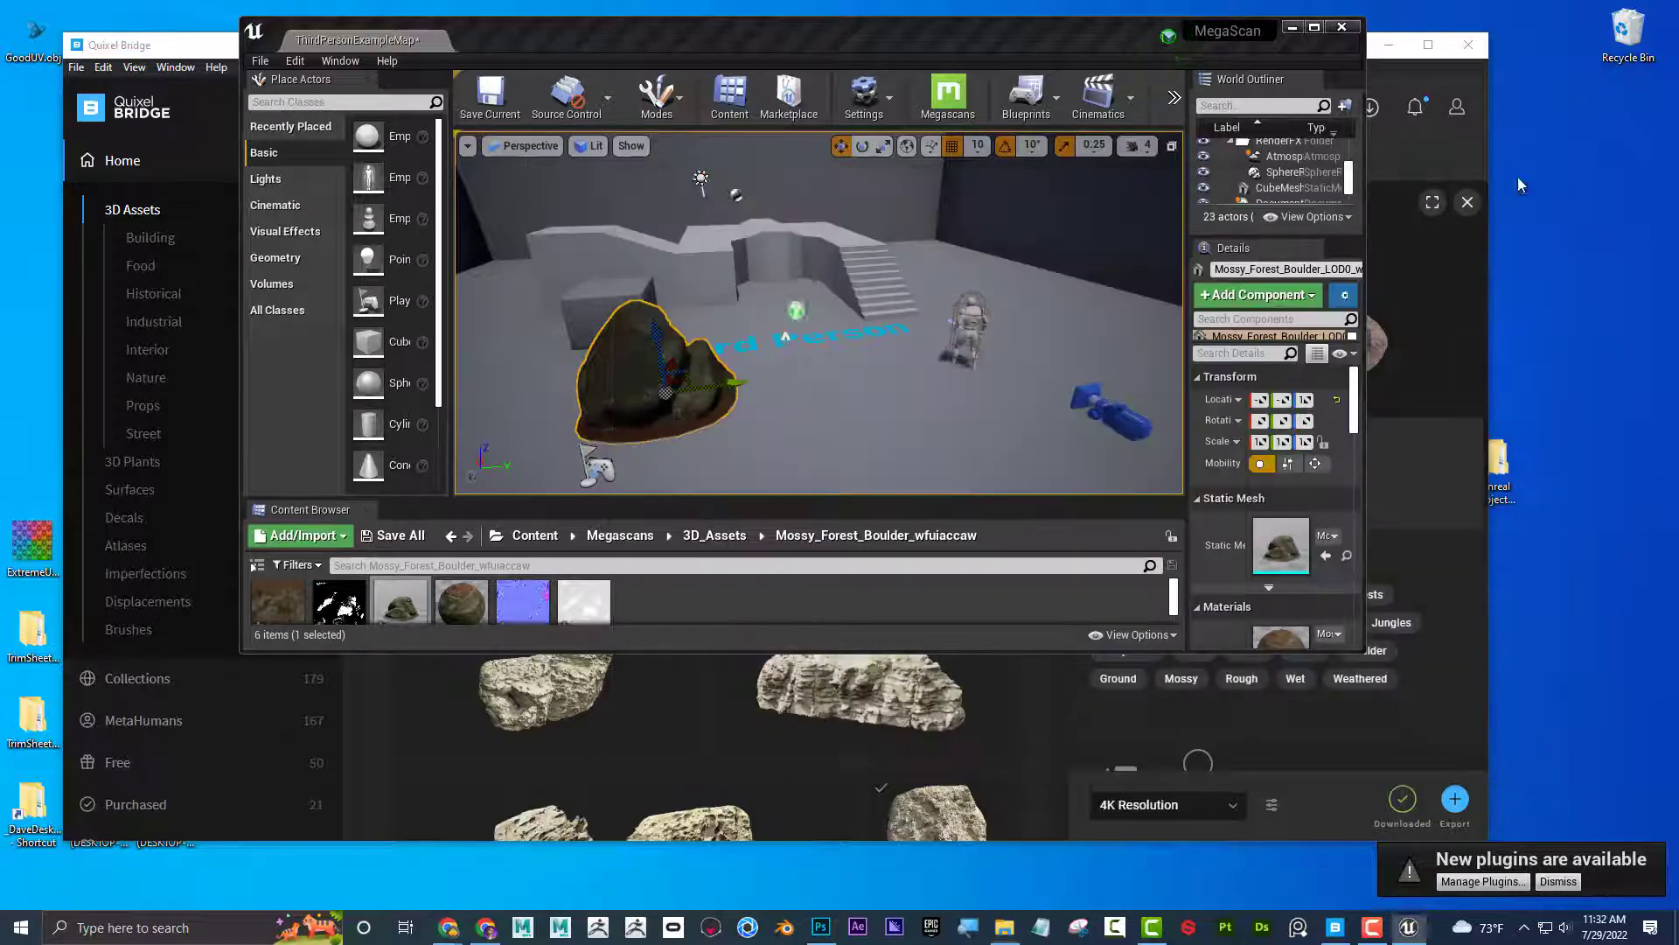
left_click(1314, 29)
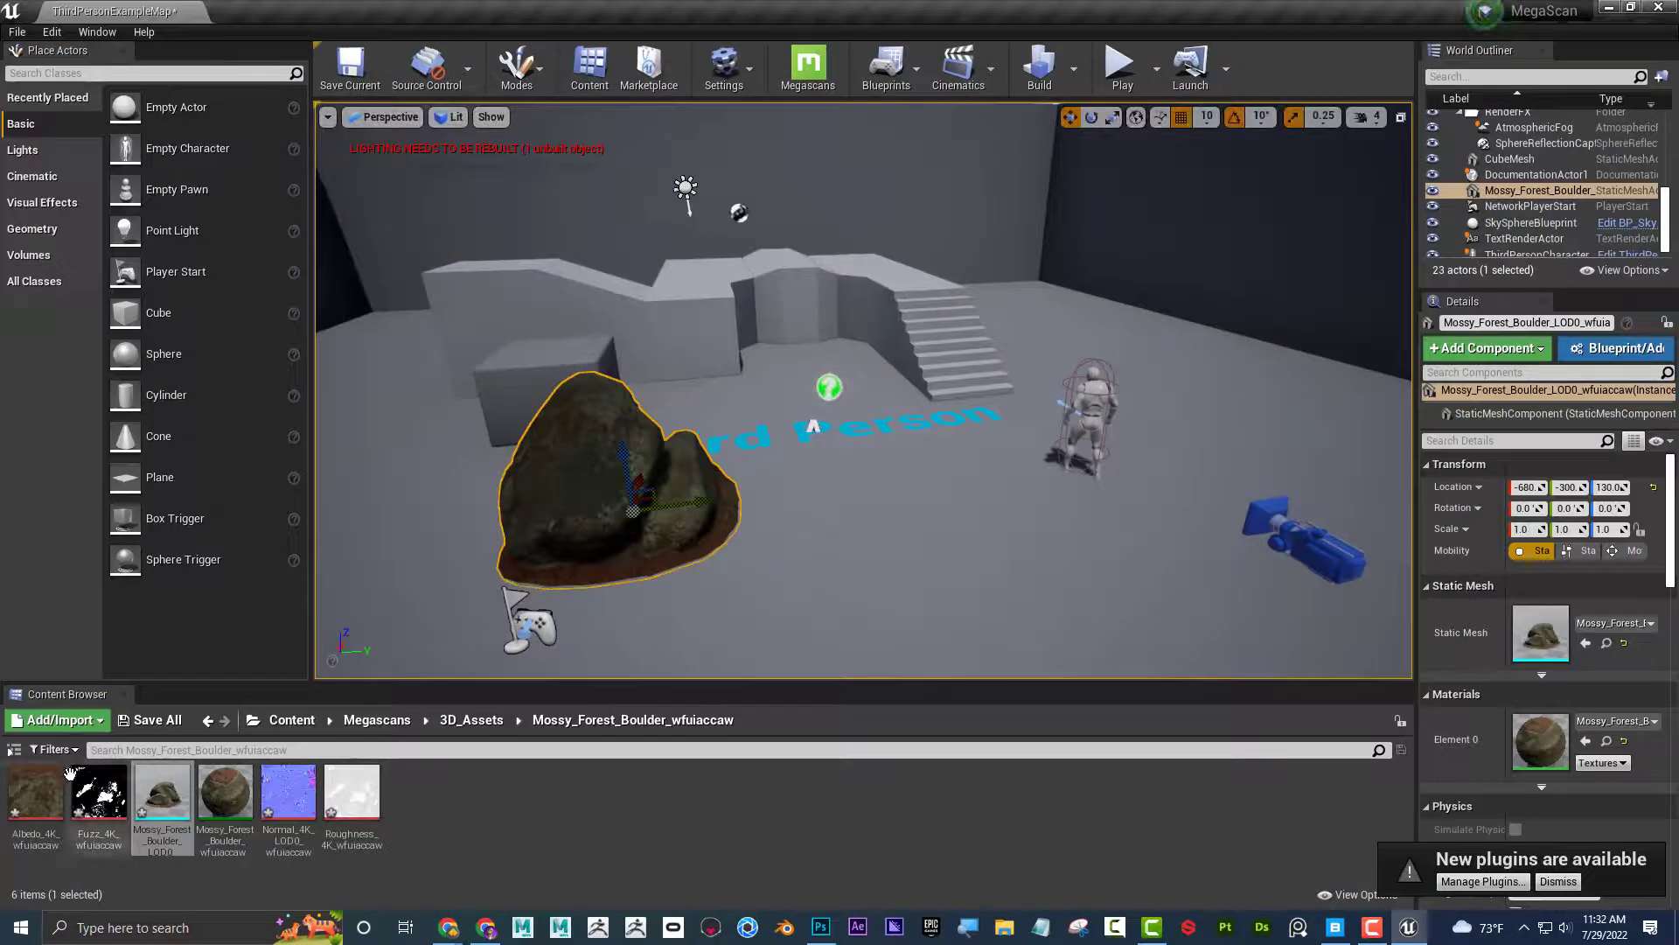
- Duplicate the boulder beside the original at about X -440, Y -260, Z 130, rotated about 40 degrees around its vertical axis
key("f")
key("w")
right_click_drag(864, 390, 879, 430)
key("w")
key("w")
key("s")
key("s")
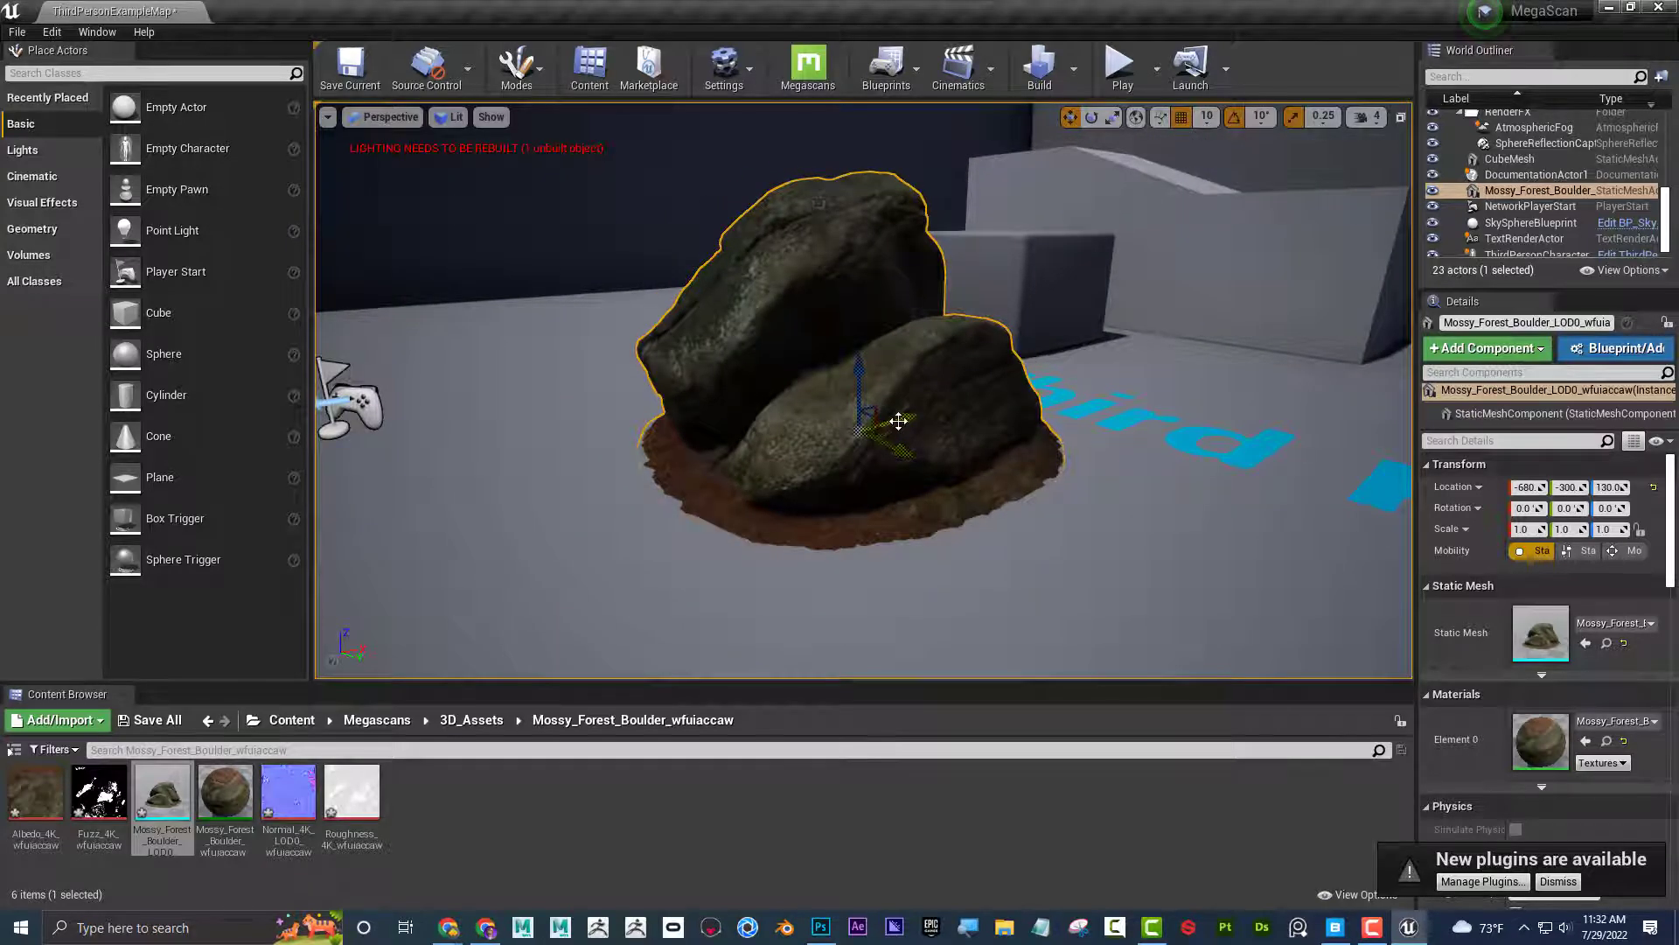
left_click_drag(911, 417, 1091, 418, "alt")
right_click_drag(1091, 419, 1074, 374)
key("r")
key("e")
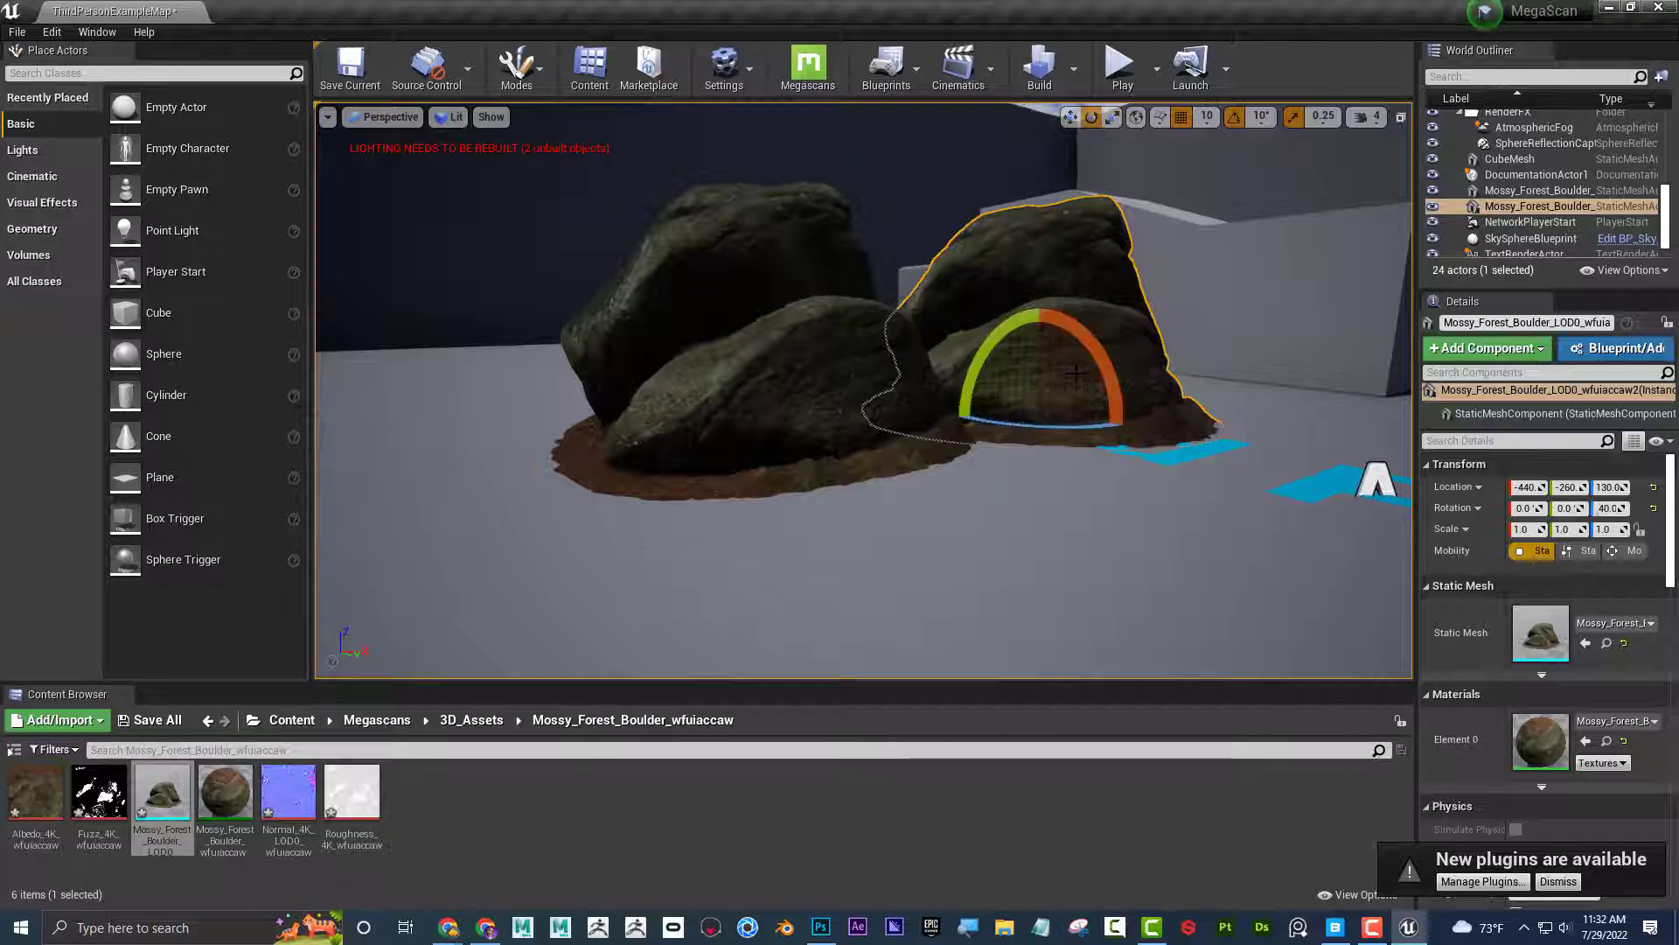
- Frame both boulders closely and display the viewport in Mesh LOD Coloration
key("r")
key("e")
key("r")
right_click_drag(1077, 374, 999, 364)
key("e")
key("w")
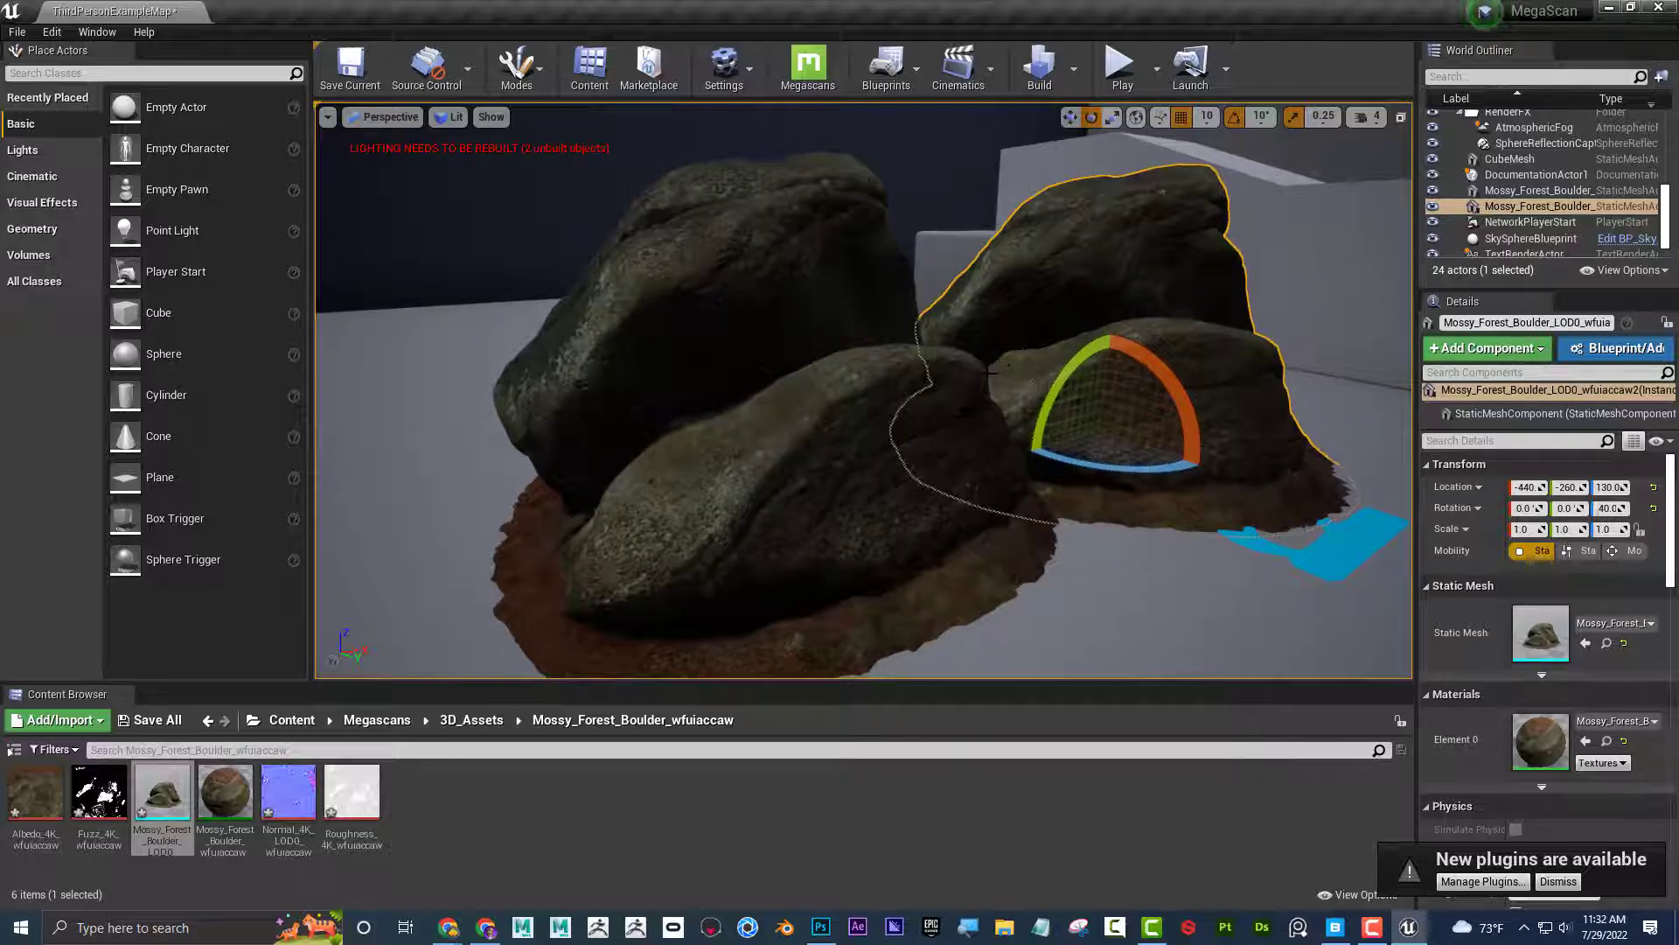
left_click(490, 118)
left_click(450, 120)
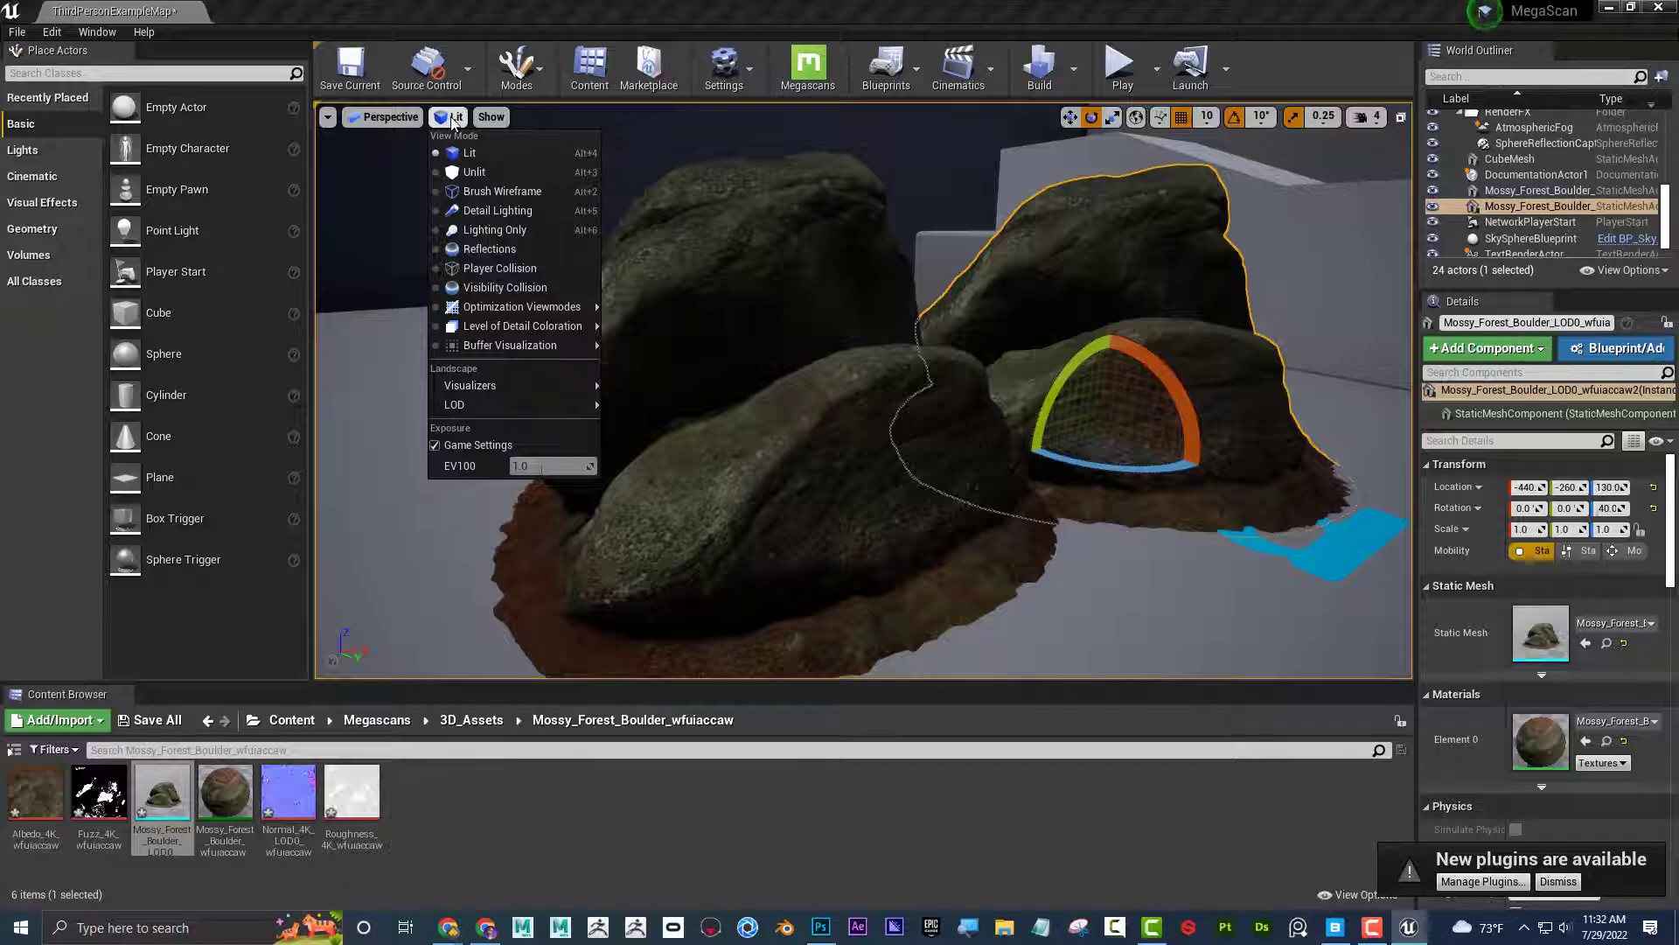
mouse_move(507, 327)
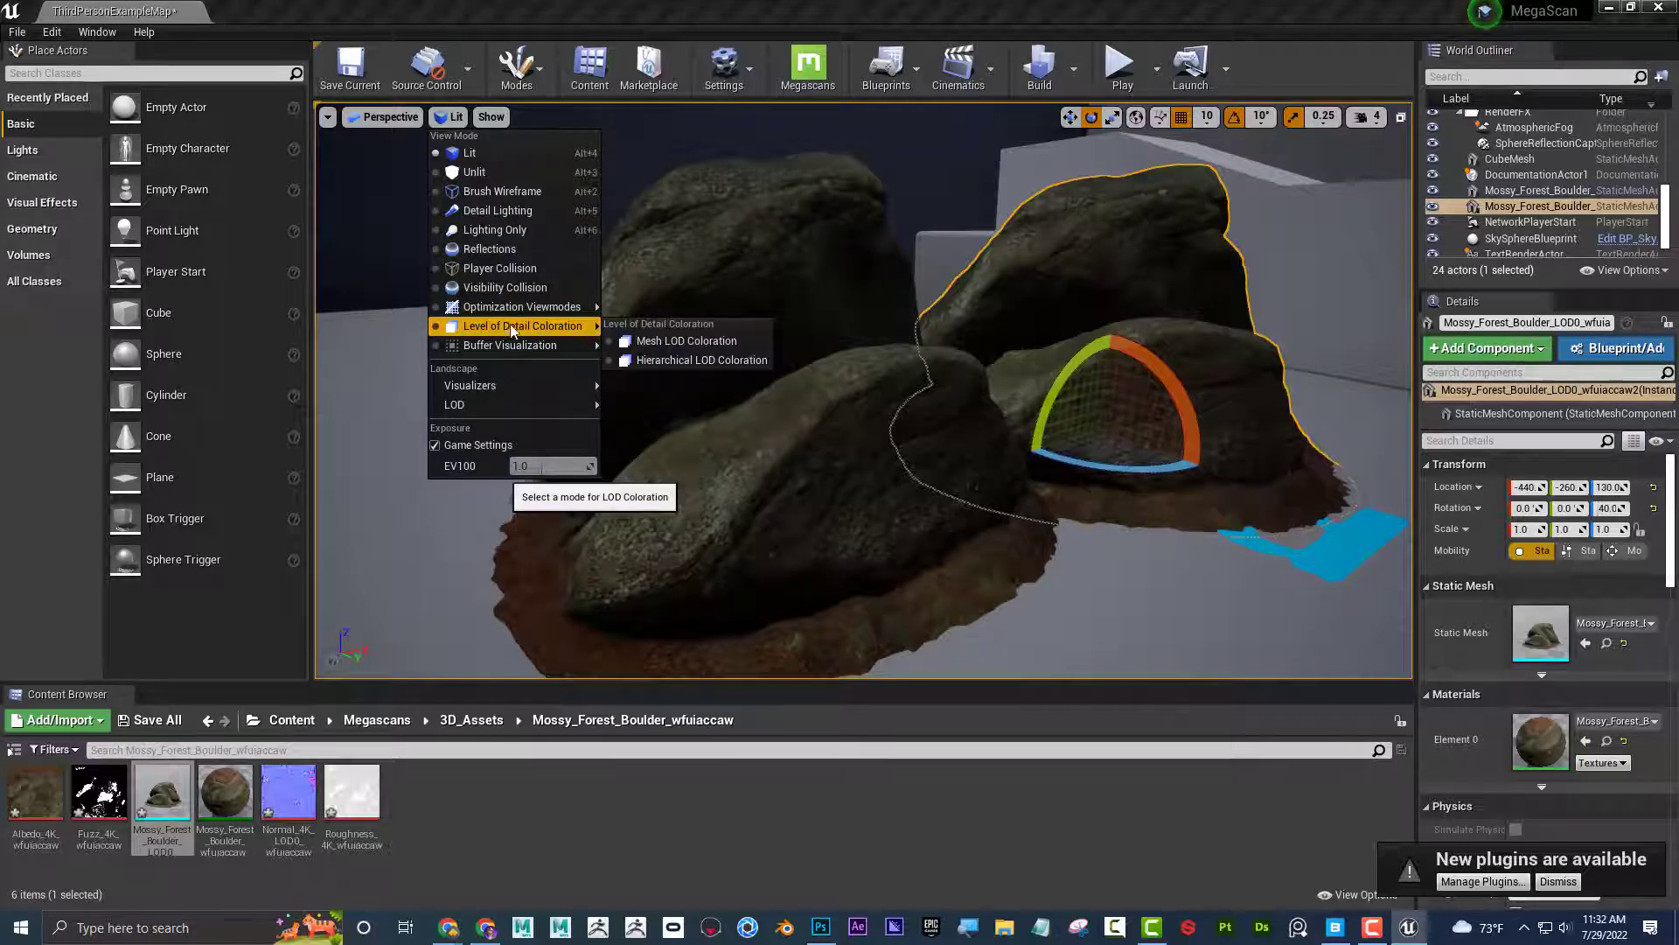
left_click(677, 343)
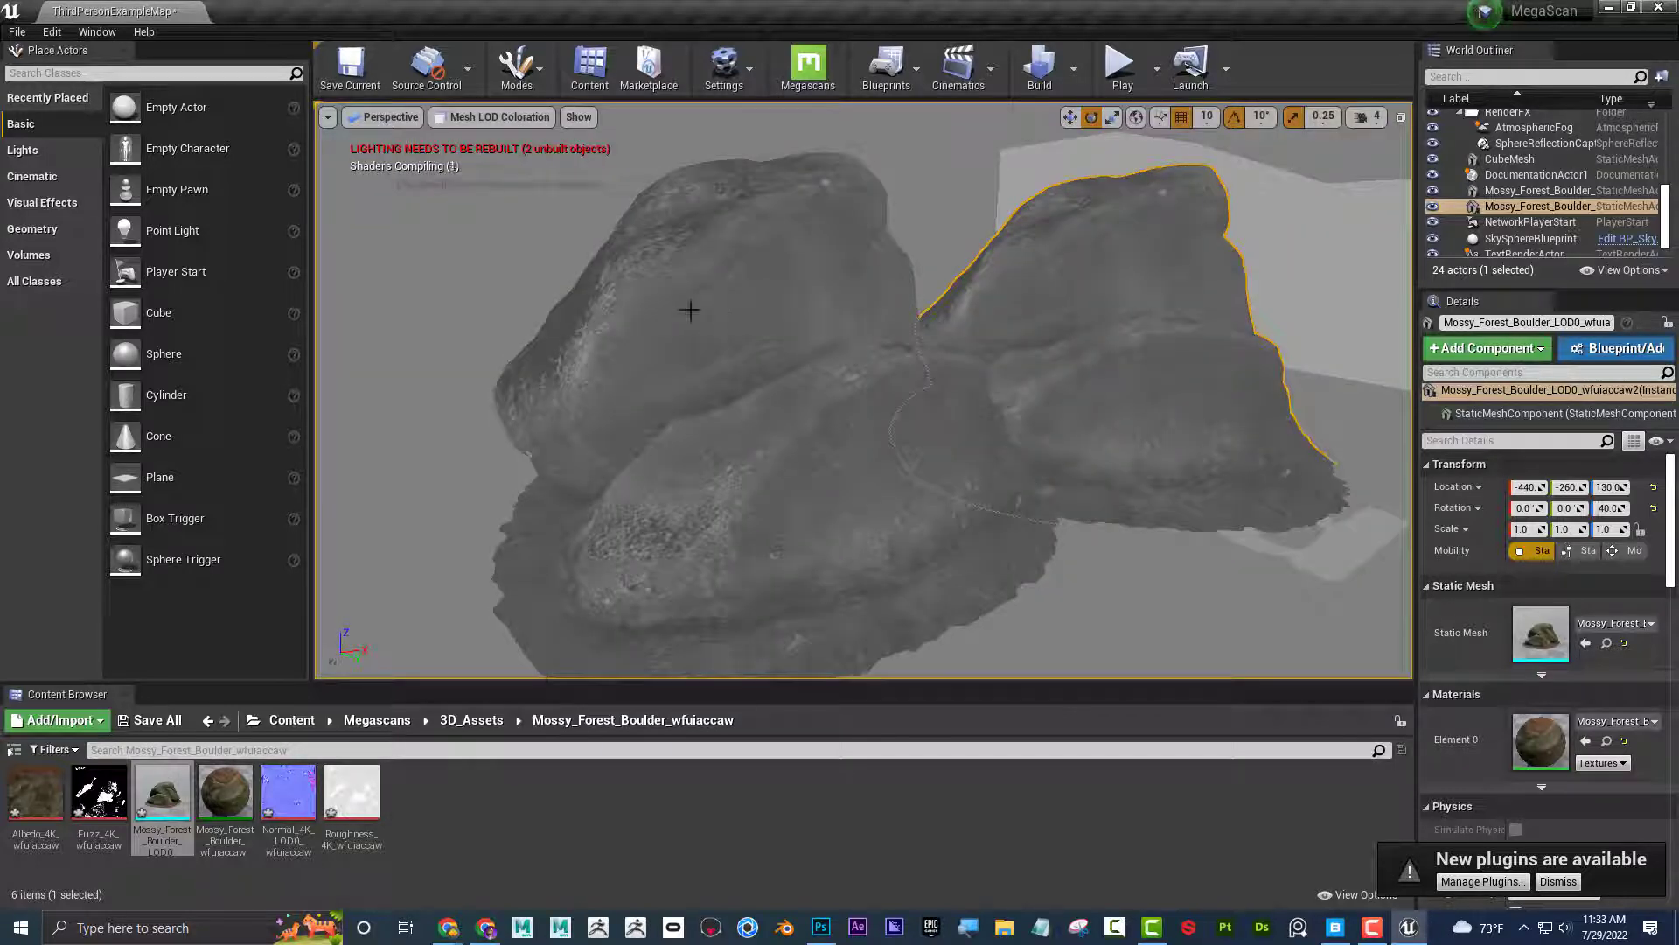
- Examine how the two boulders' level-of-detail colors change as the camera moves closer and farther away
mouse_move(709, 300)
right_mouse_down()
mouse_move(722, 307)
mouse_move(705, 290)
right_mouse_up()
key("w")
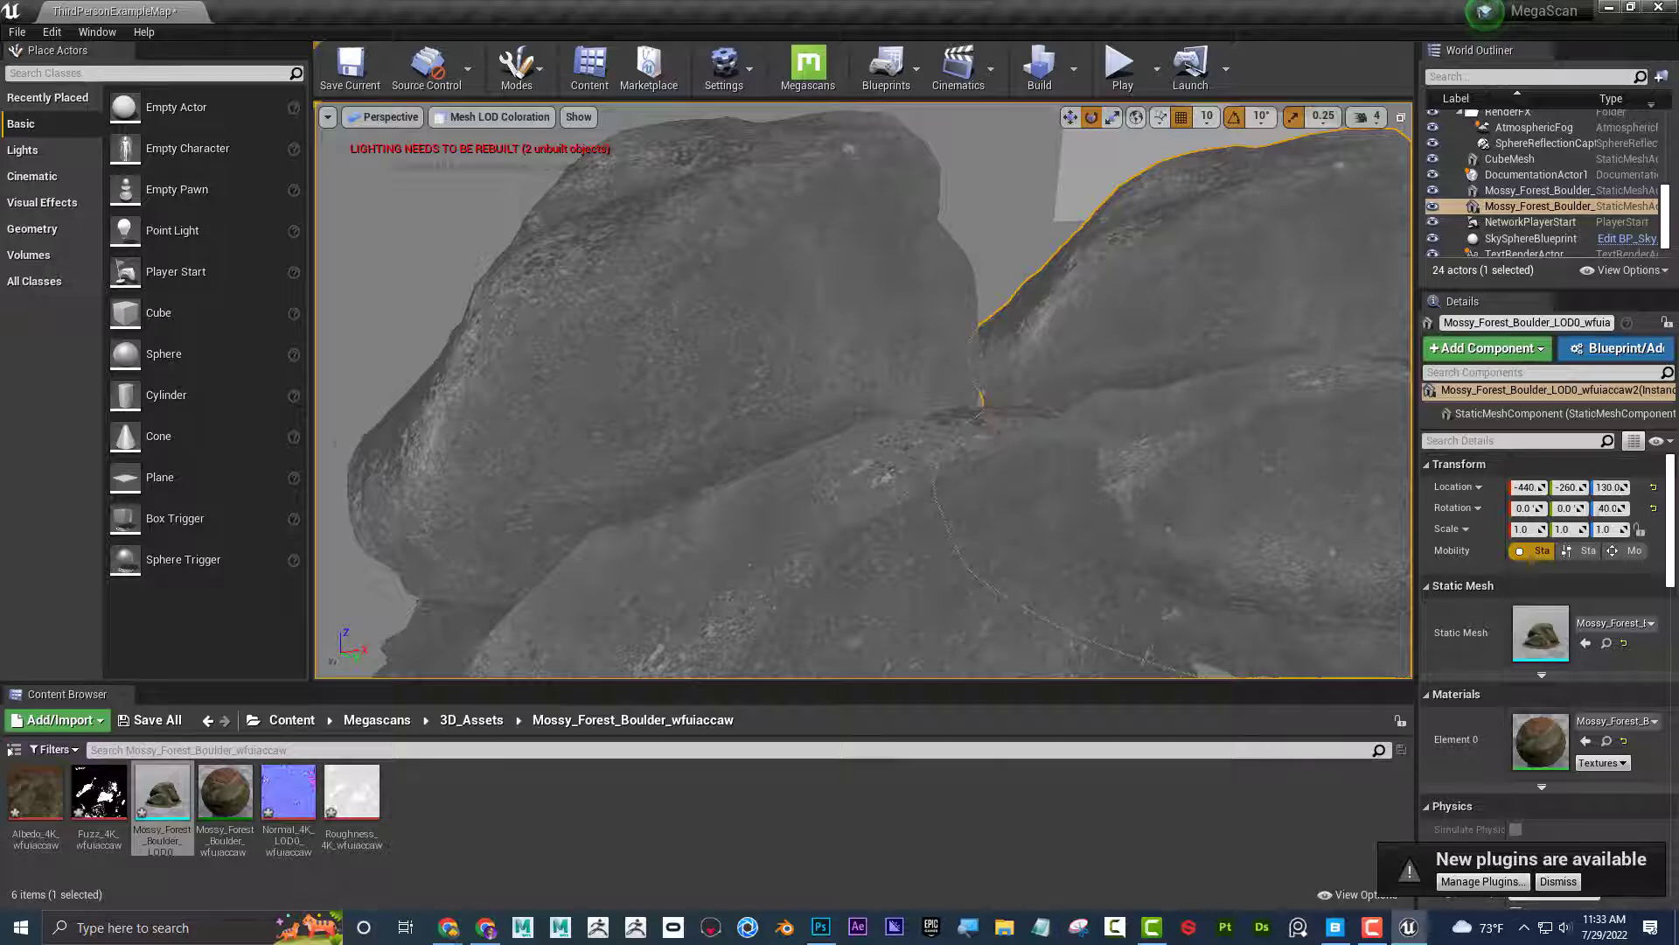
right_click_drag(705, 290, 719, 314)
key("s")
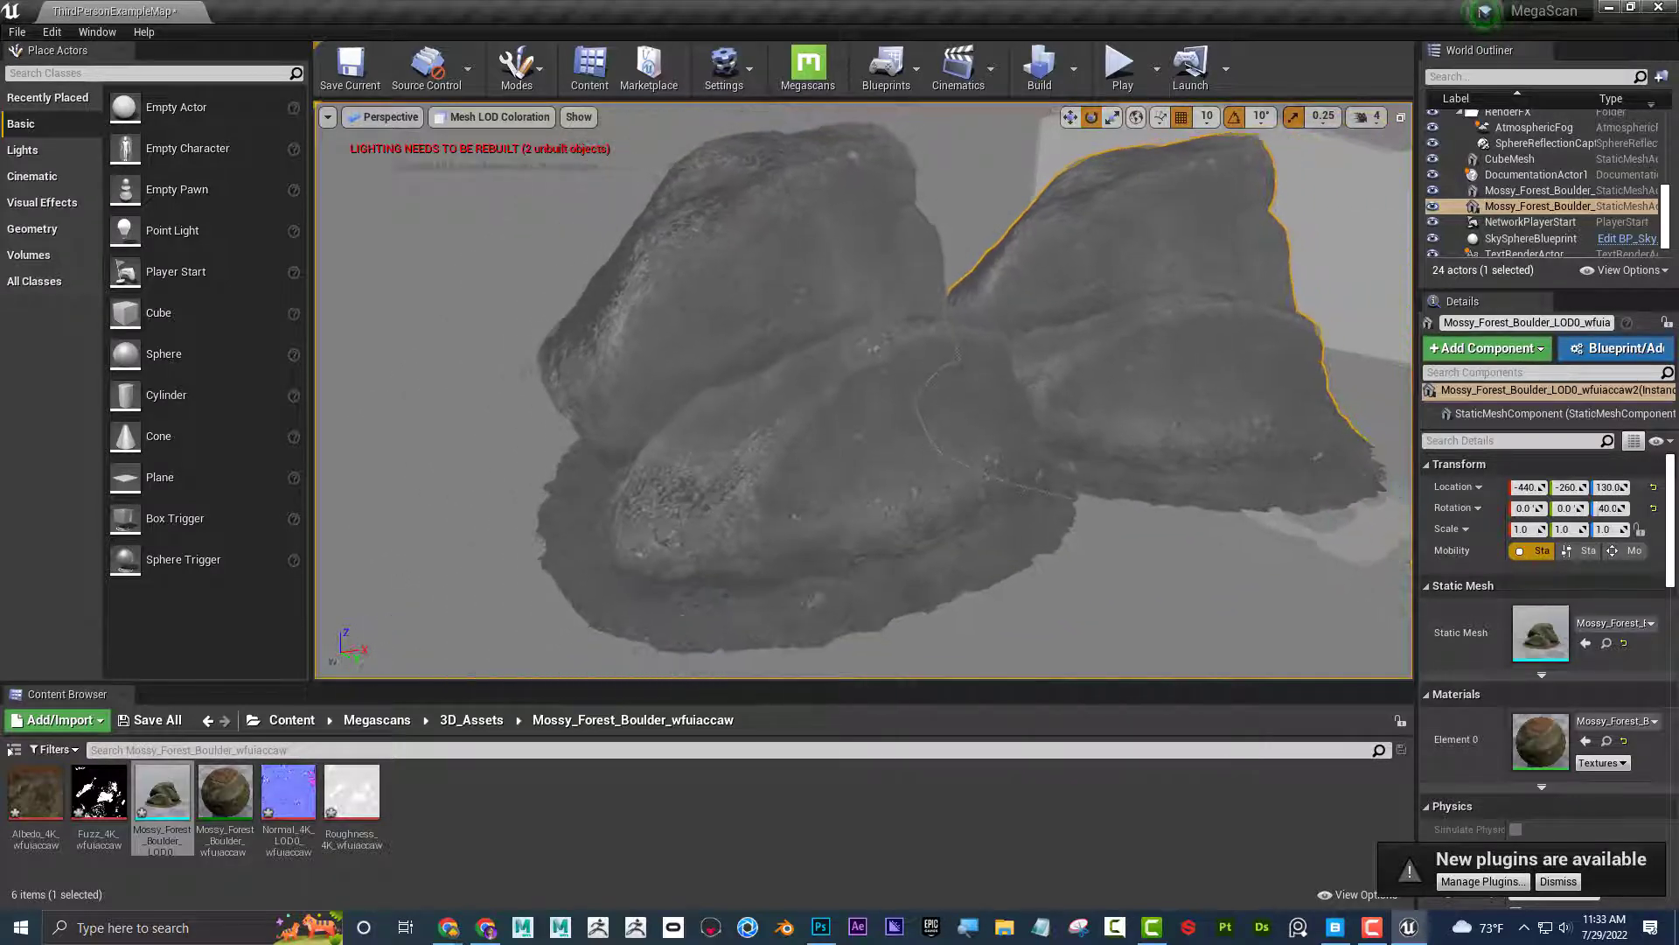
mouse_move(719, 315)
left_mouse_down()
mouse_move(730, 412)
mouse_move(733, 299)
left_mouse_up()
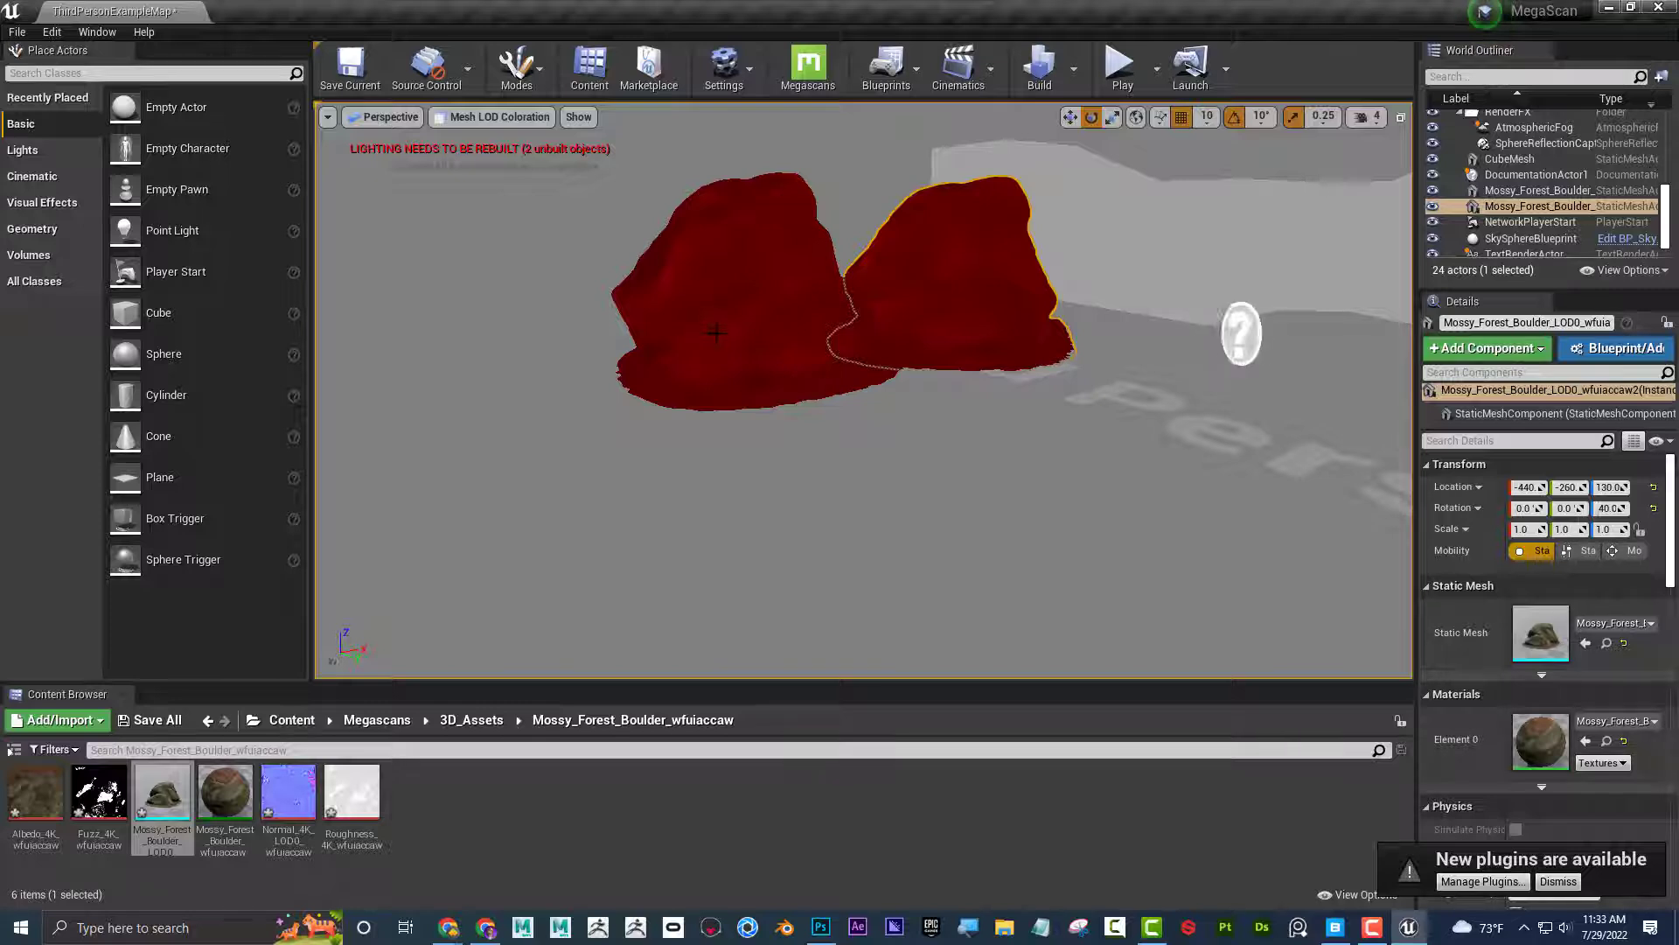
left_click_drag(717, 333, 721, 355)
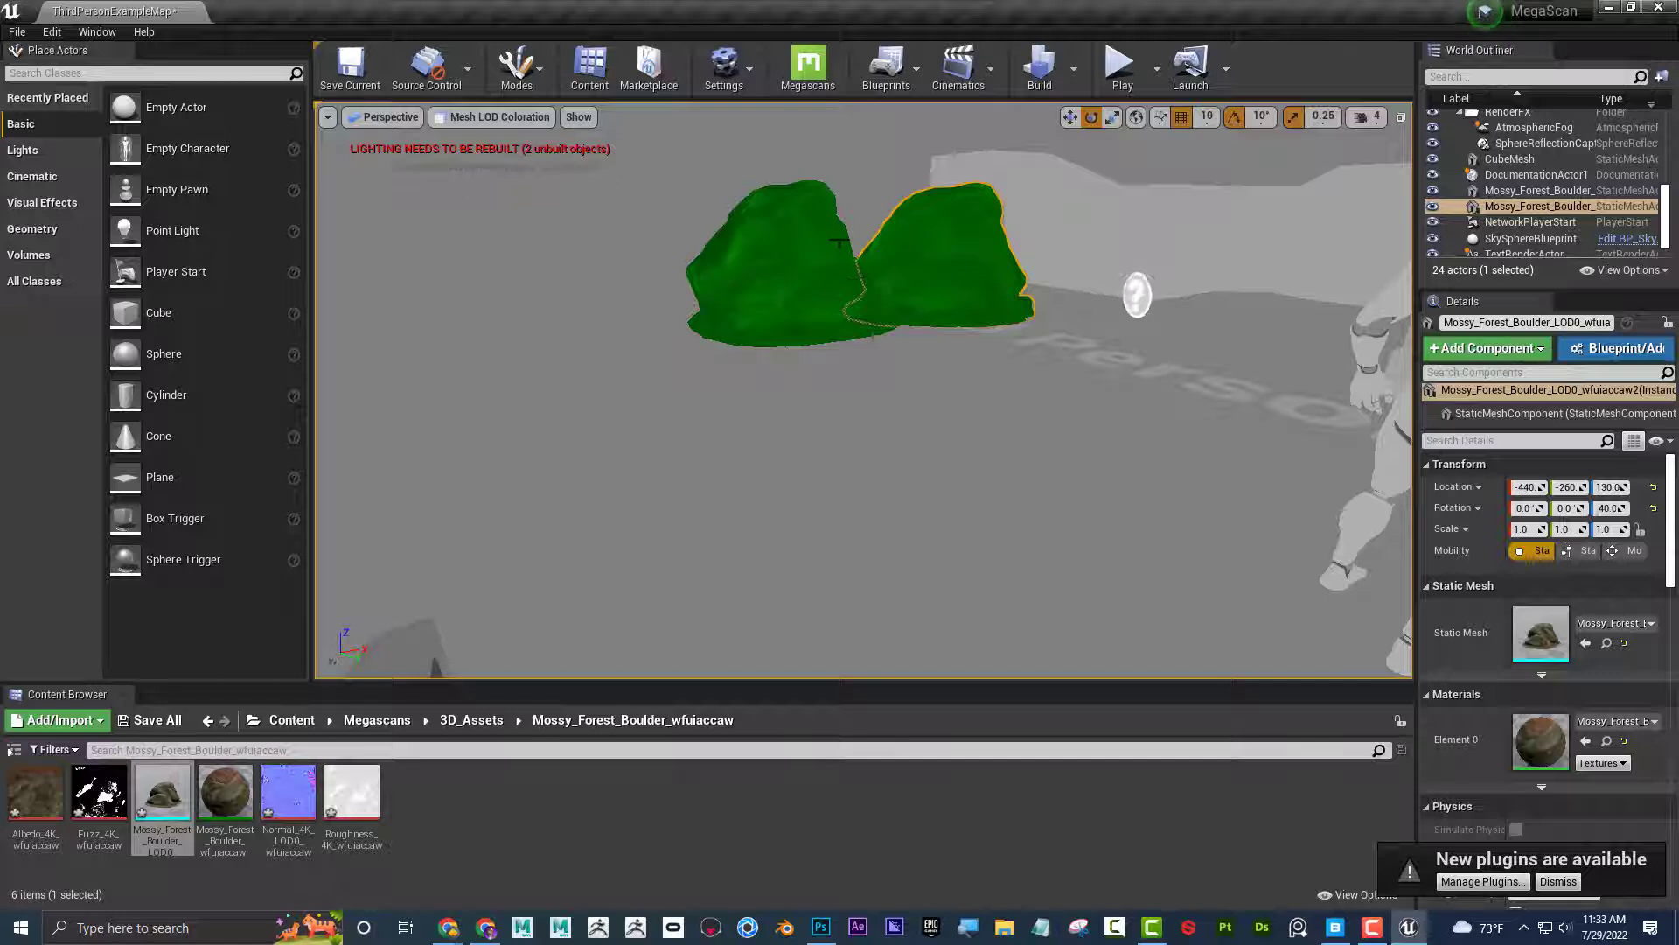
left_click_drag(727, 297, 717, 333)
right_click_drag(716, 333, 717, 343)
right_click_drag(674, 274, 675, 274)
- Return the viewport to Lit mode and inspect the boulders' surface detail up close and from farther away
left_click(506, 119)
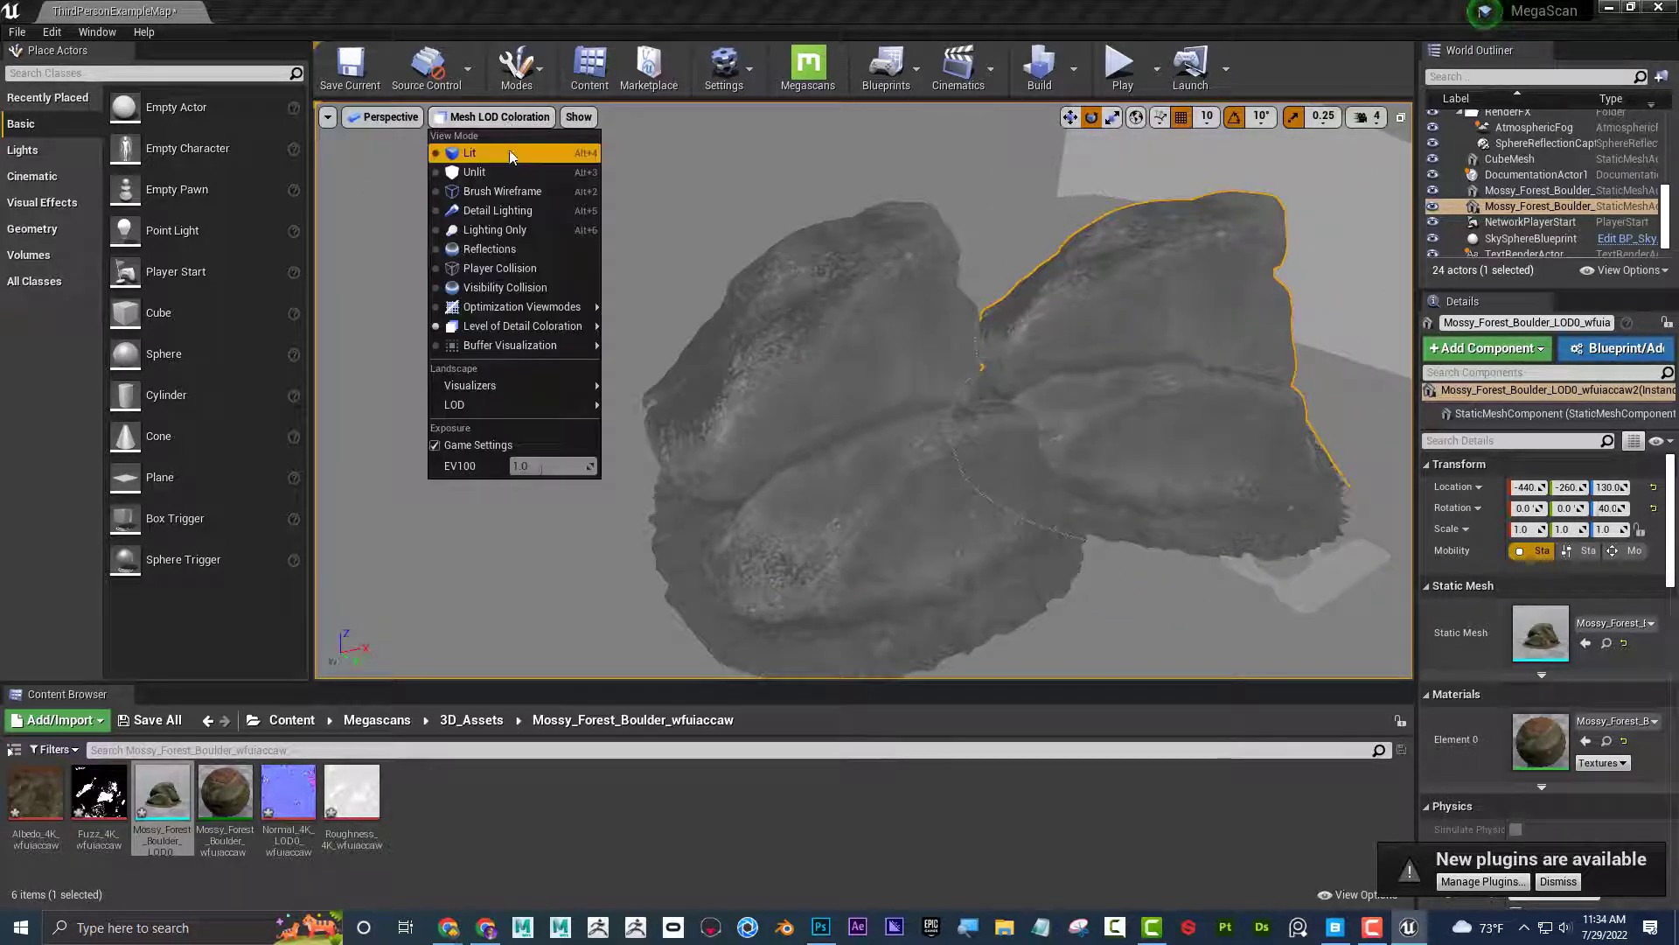
left_click(469, 152)
right_click_drag(717, 350, 717, 349)
key("w")
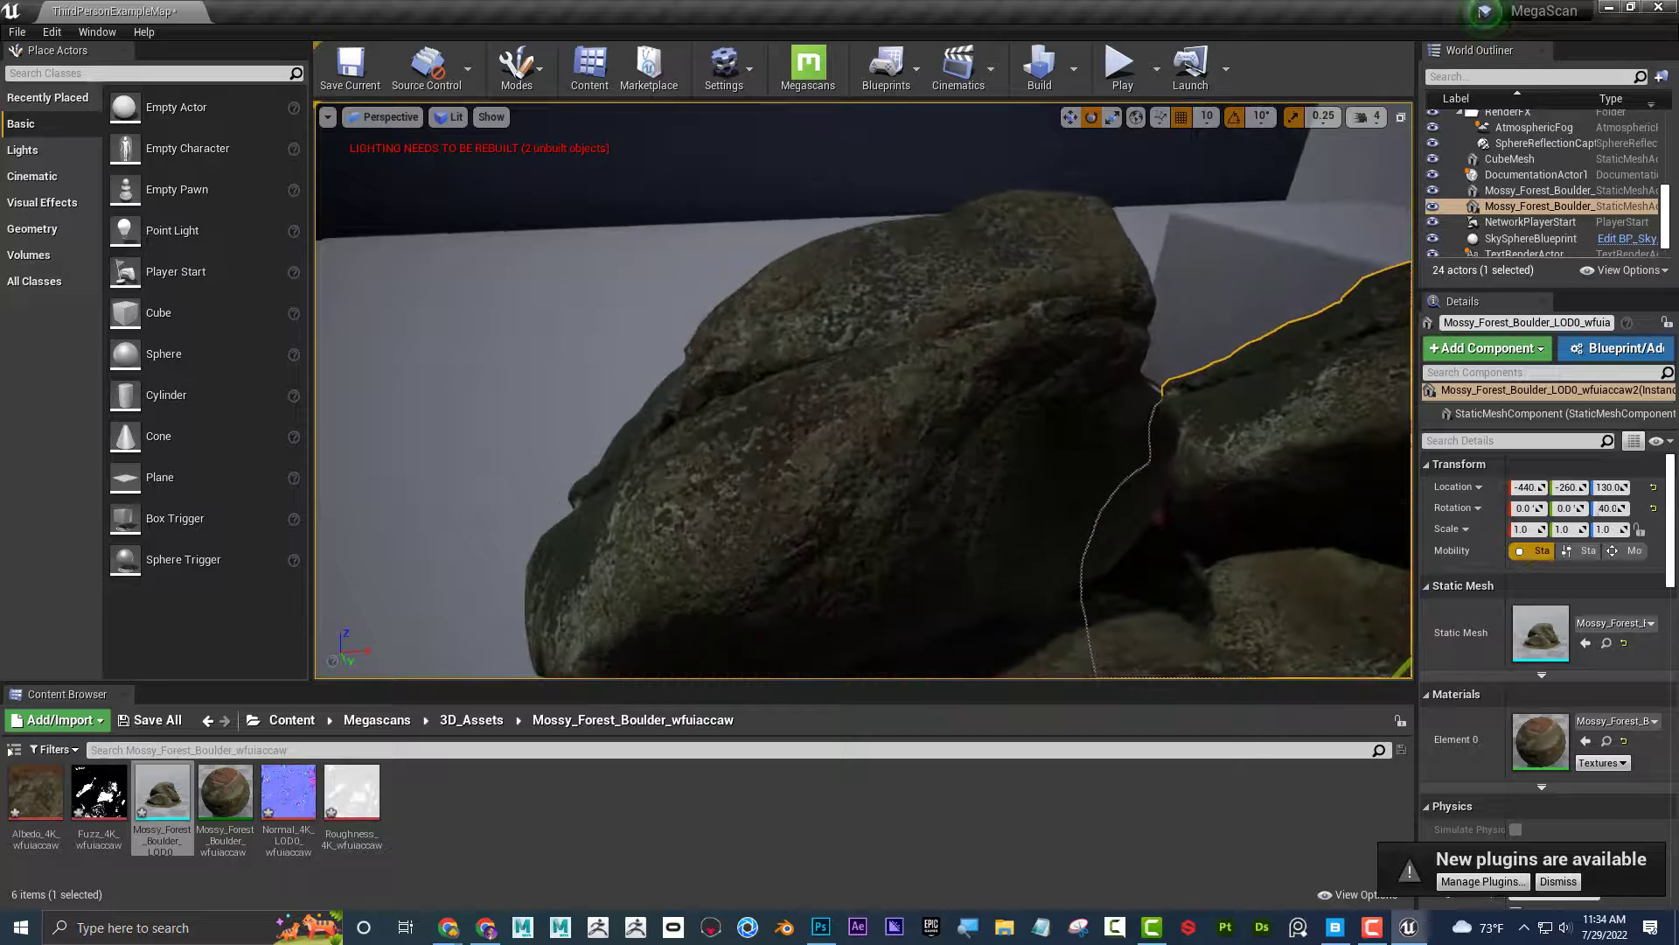
right_click_drag(786, 443, 780, 332)
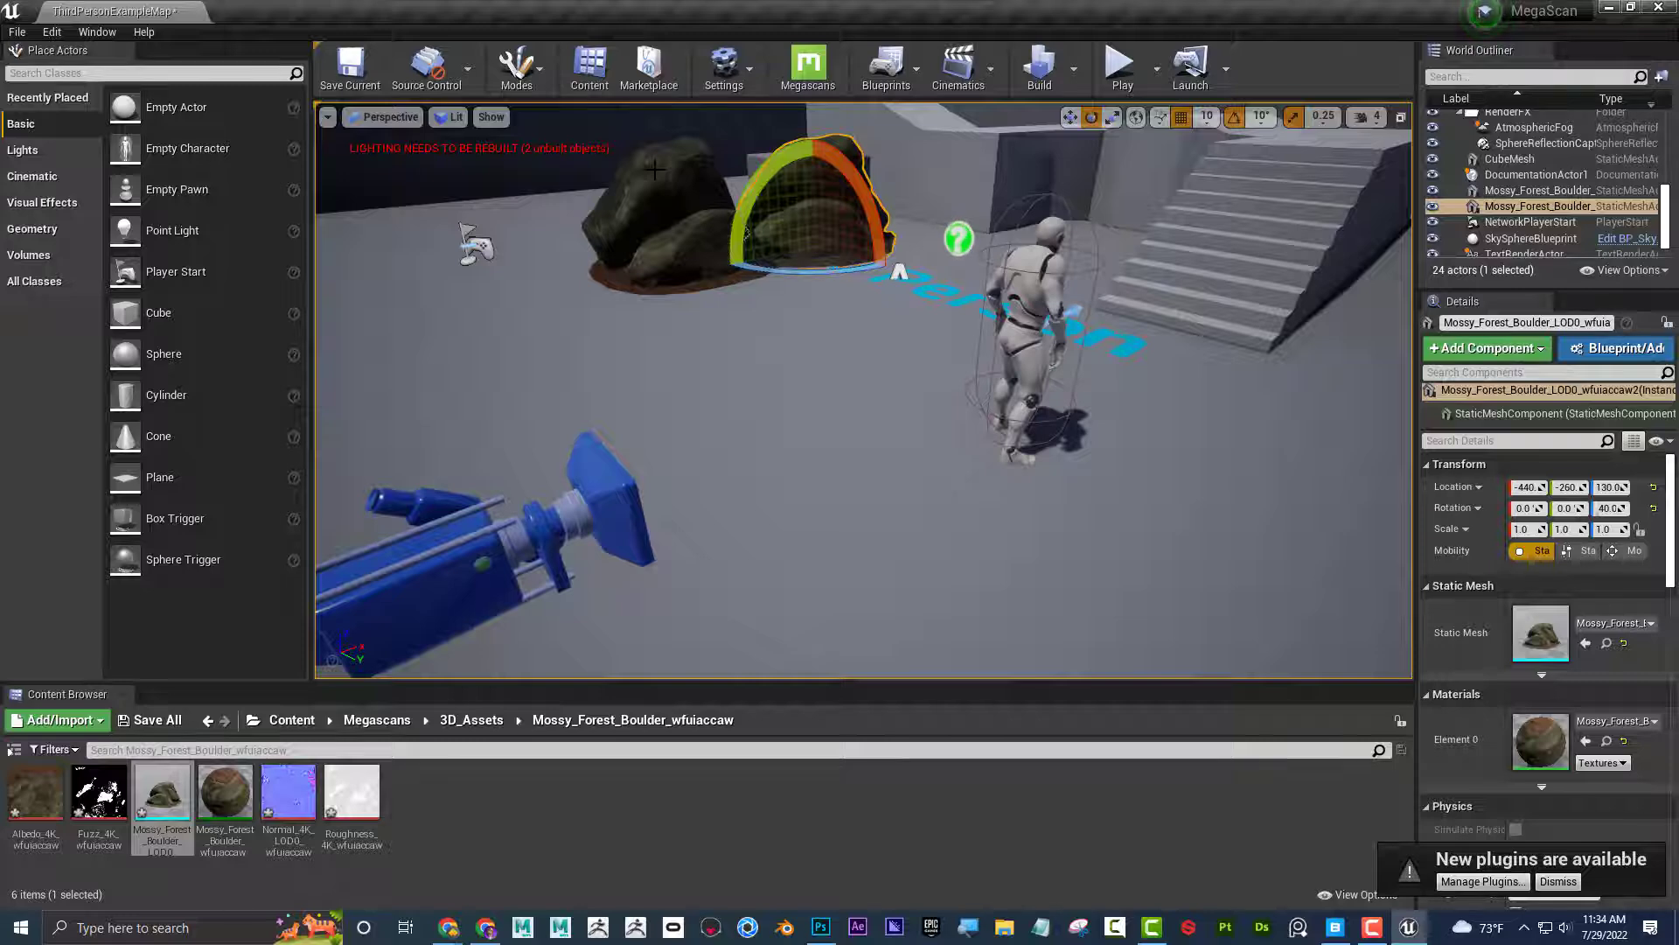
- Select the arena floor in place of the duplicated boulder and switch to Quixel Bridge
left_click(866, 370)
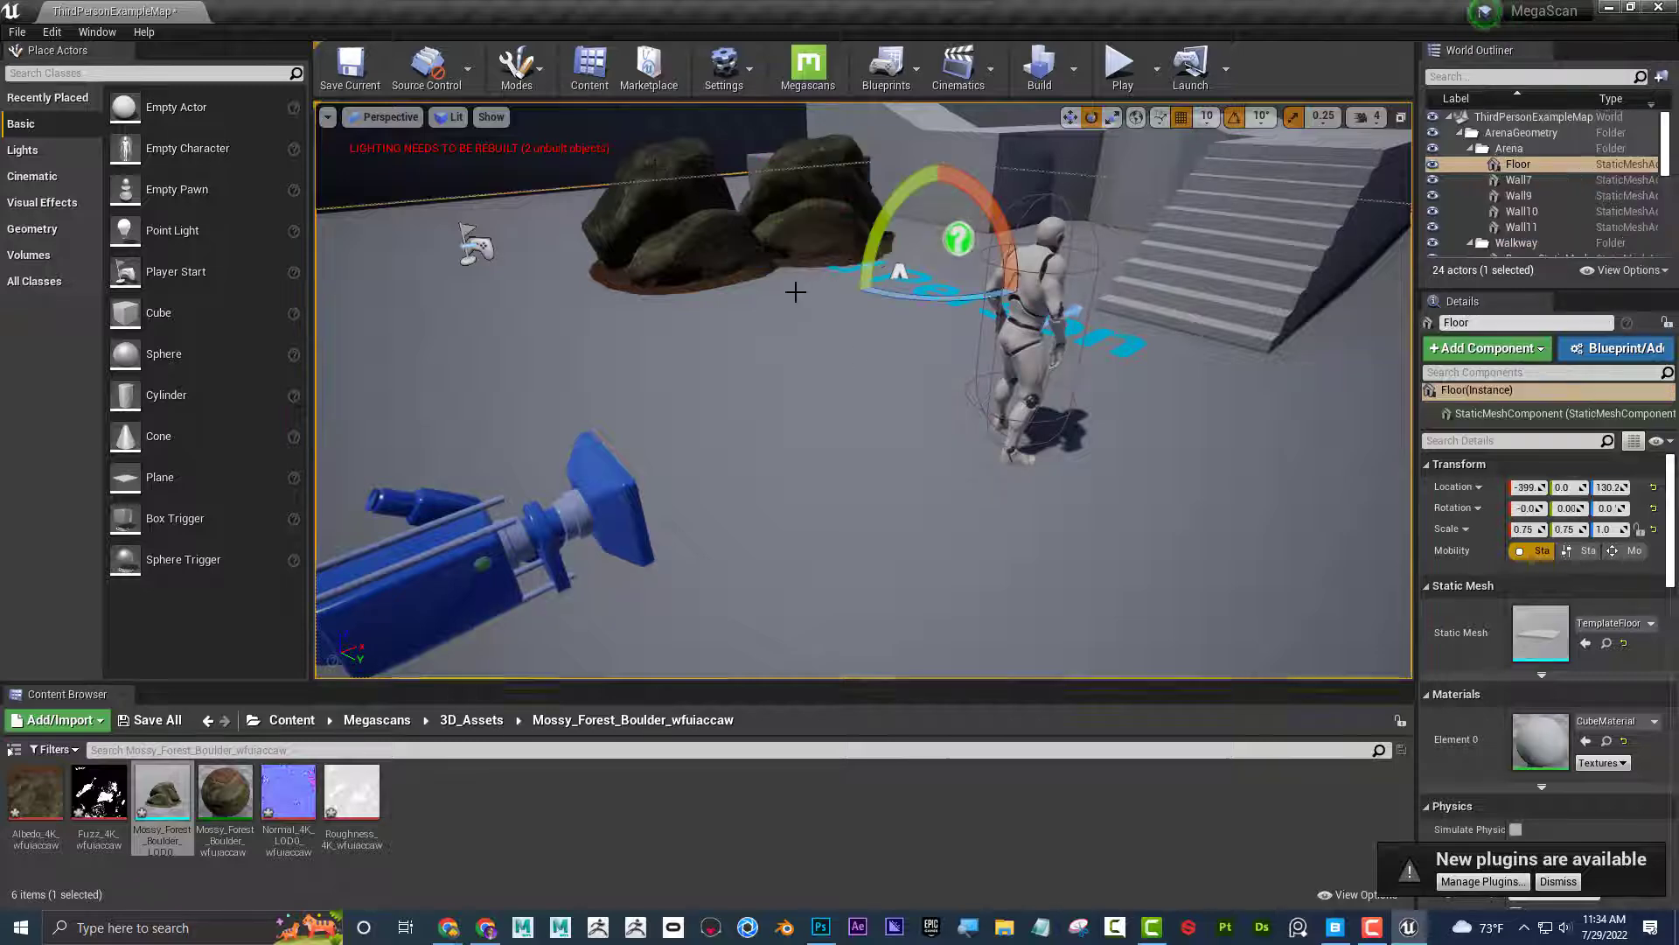
right_click_drag(648, 304, 621, 249)
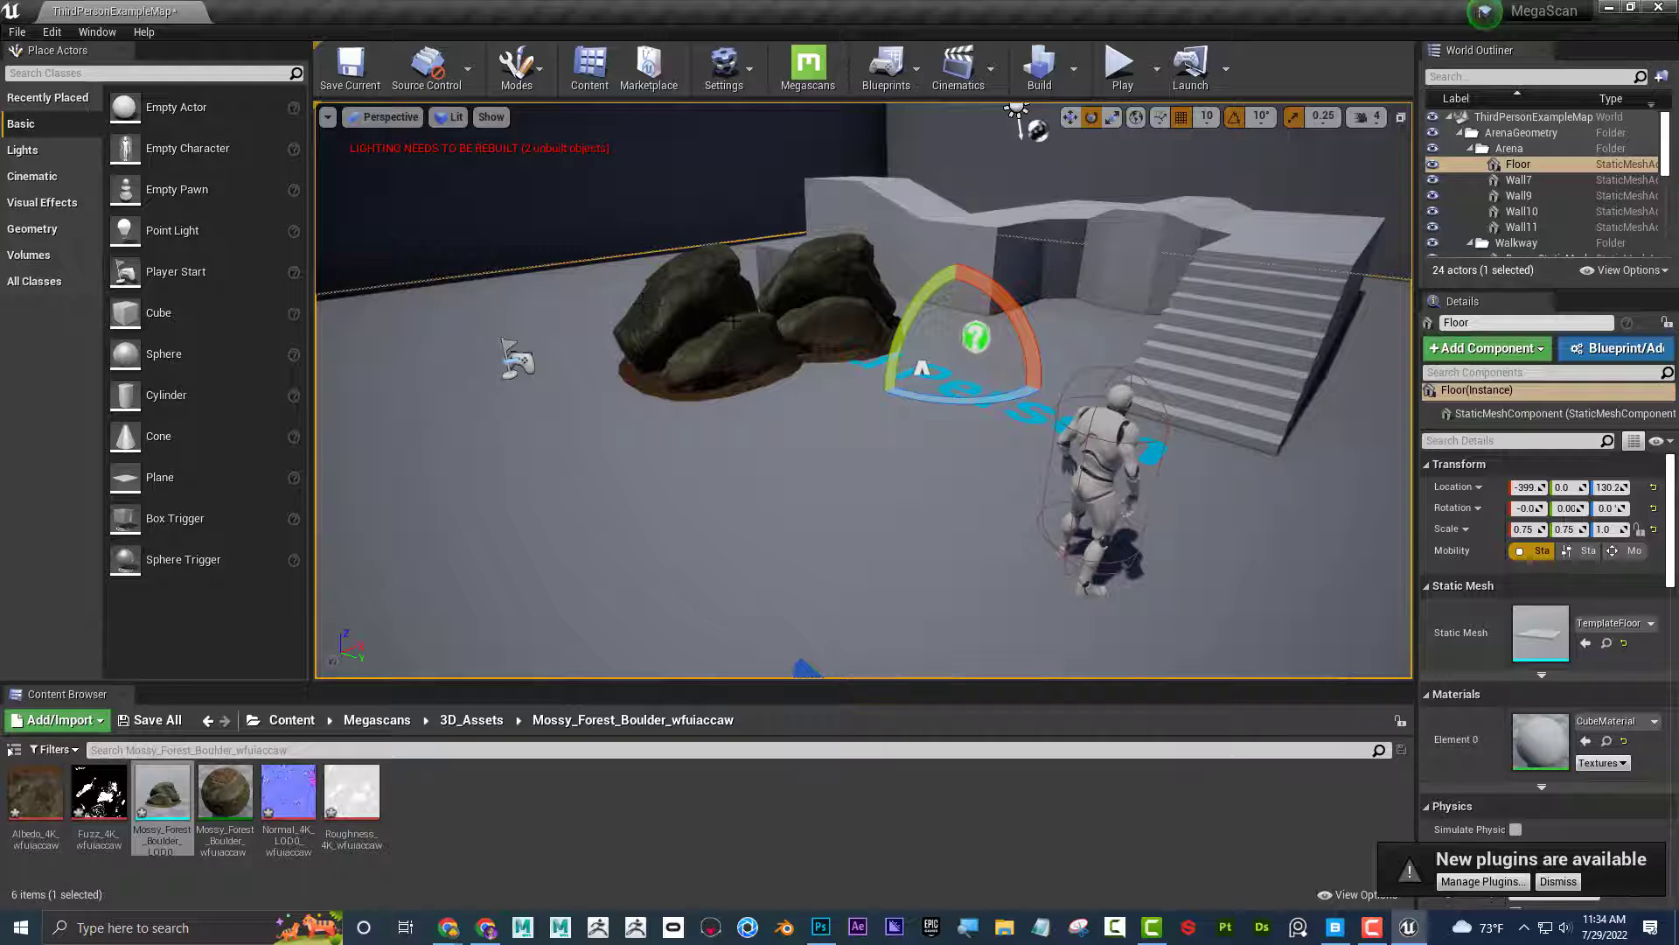
mouse_move(733, 321)
right_mouse_down()
mouse_move(704, 316)
mouse_move(743, 322)
right_mouse_up()
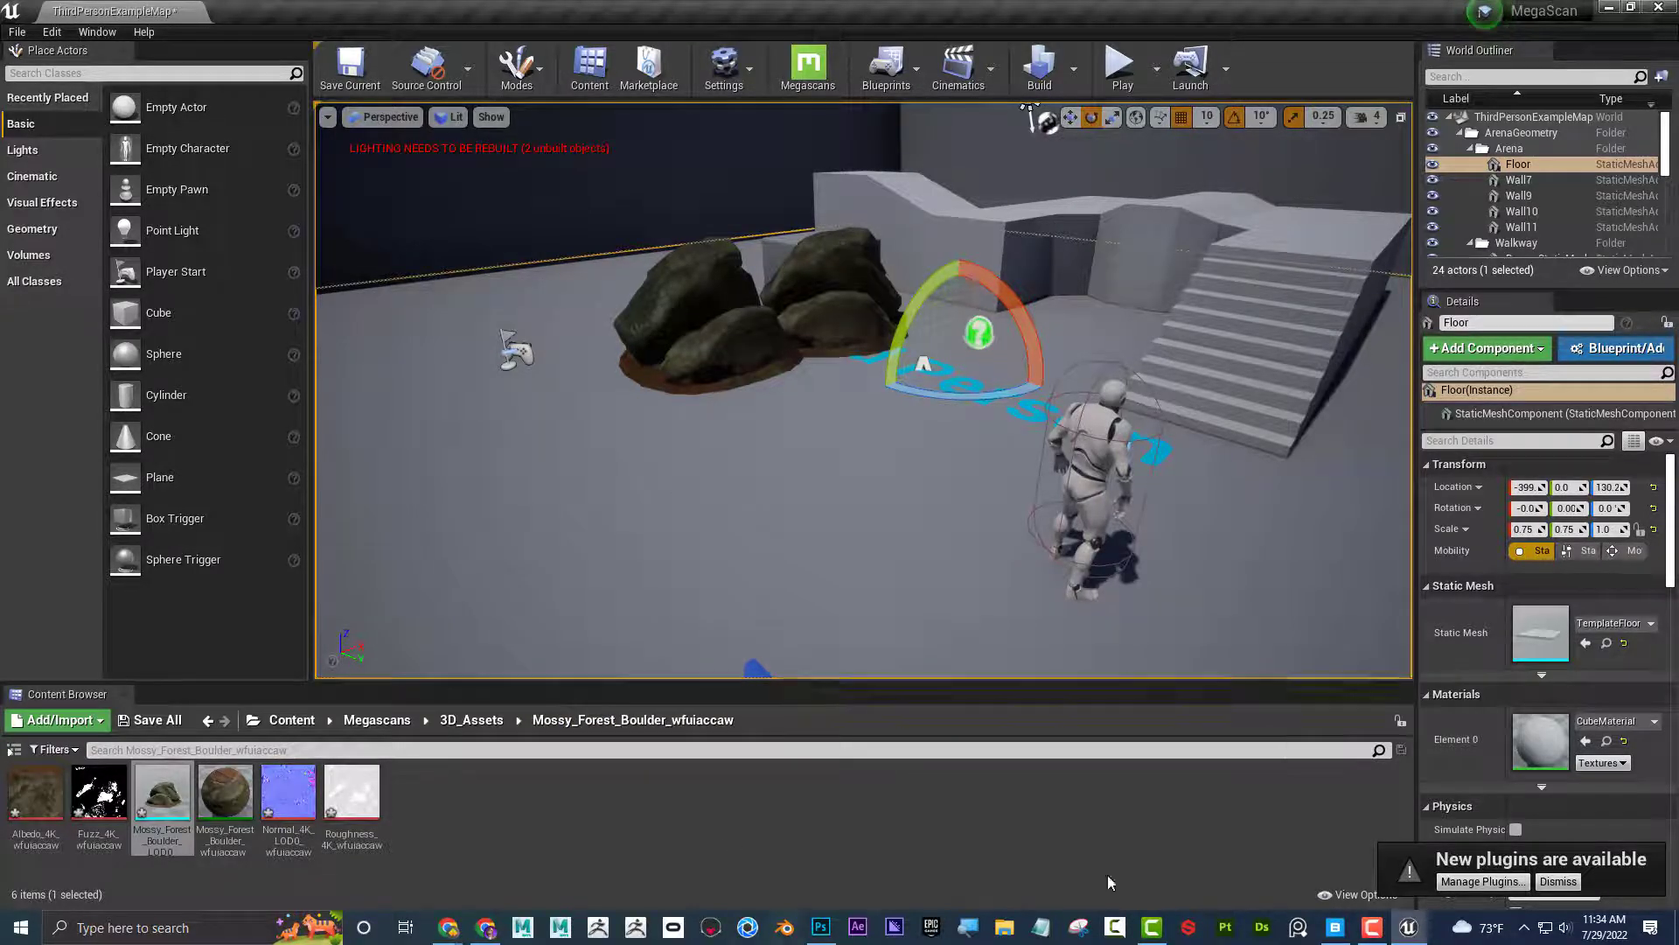
left_click(1335, 927)
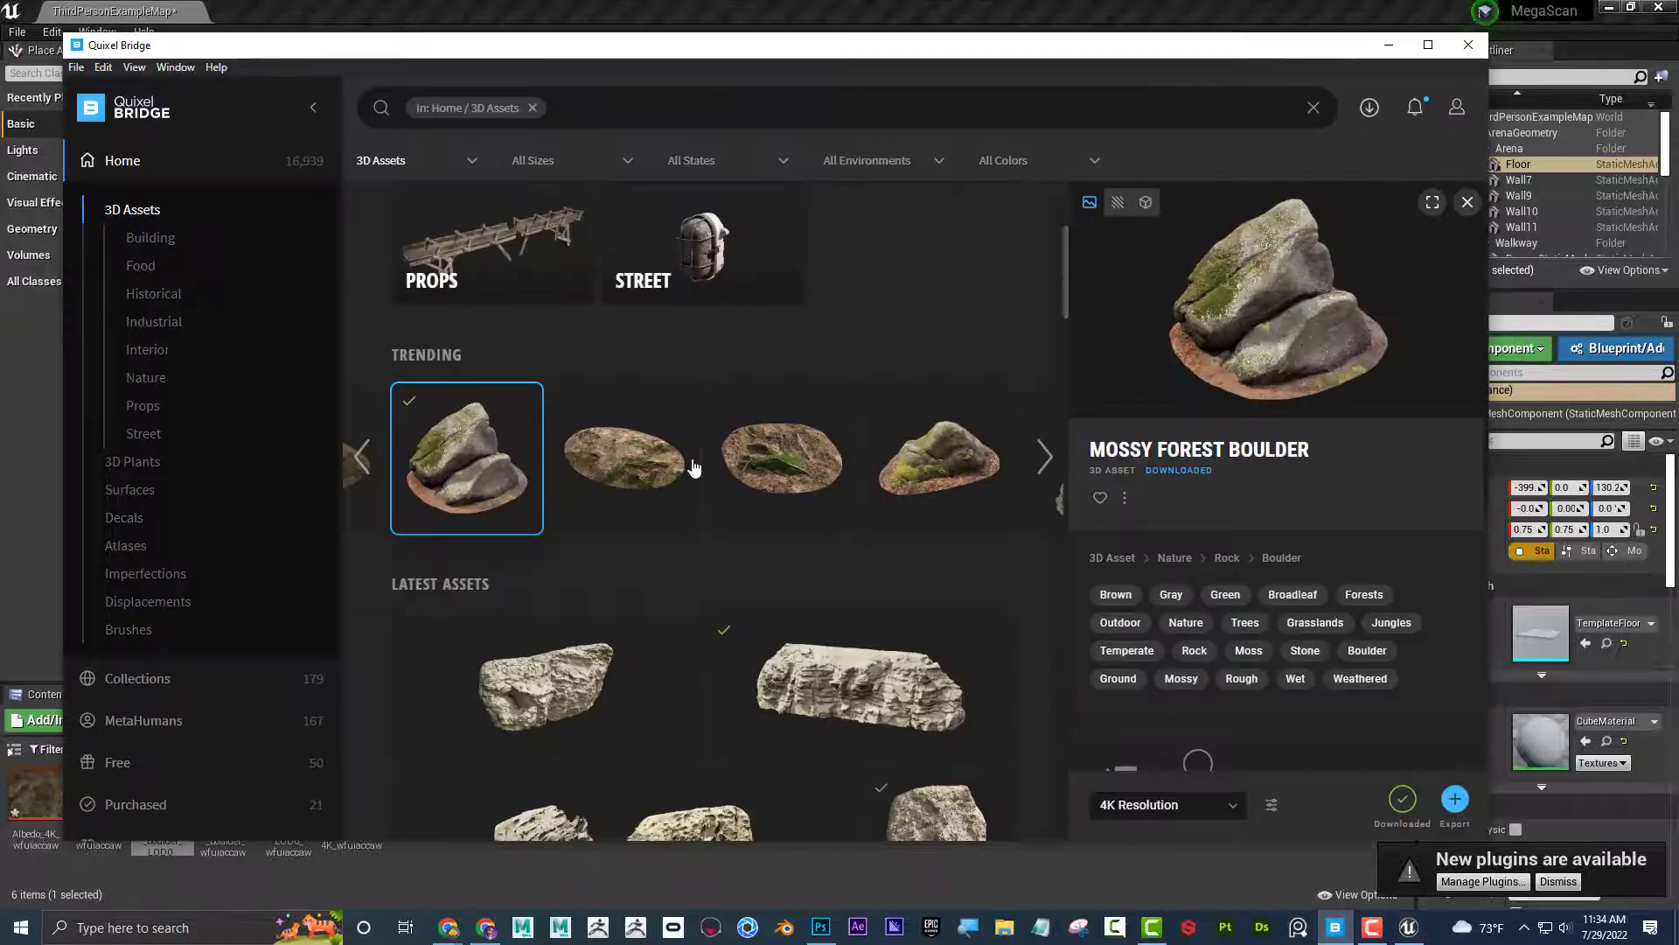